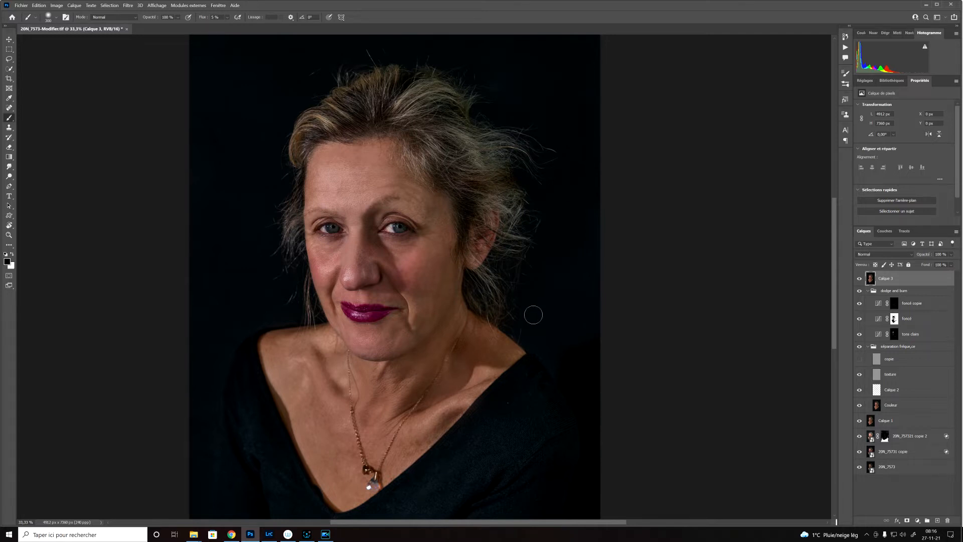
- Trace a closed Pen path around the chest skin beside the dark notch on the left neckline edge
key(ctrl+plus)
key(ctrl+plus)
drag(408, 393, 477, 144)
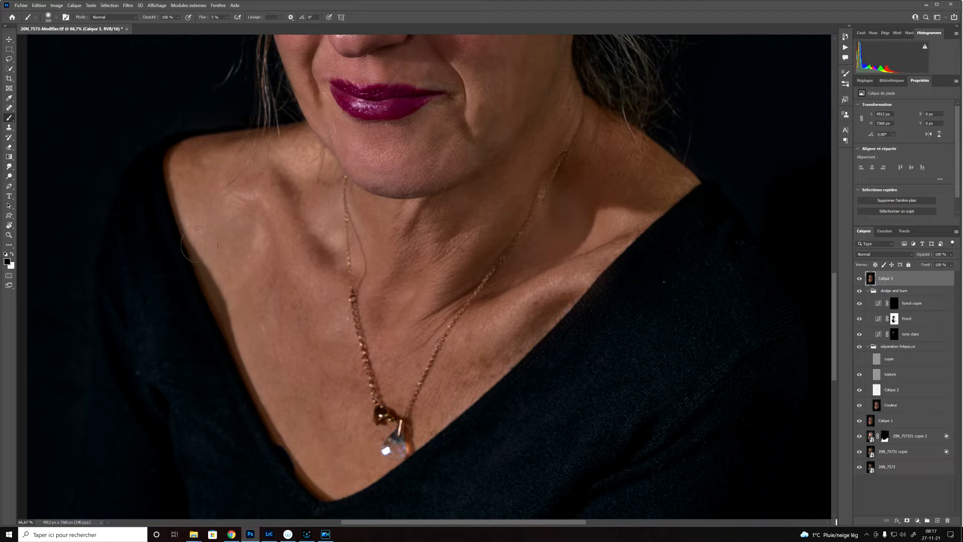
click(12, 188)
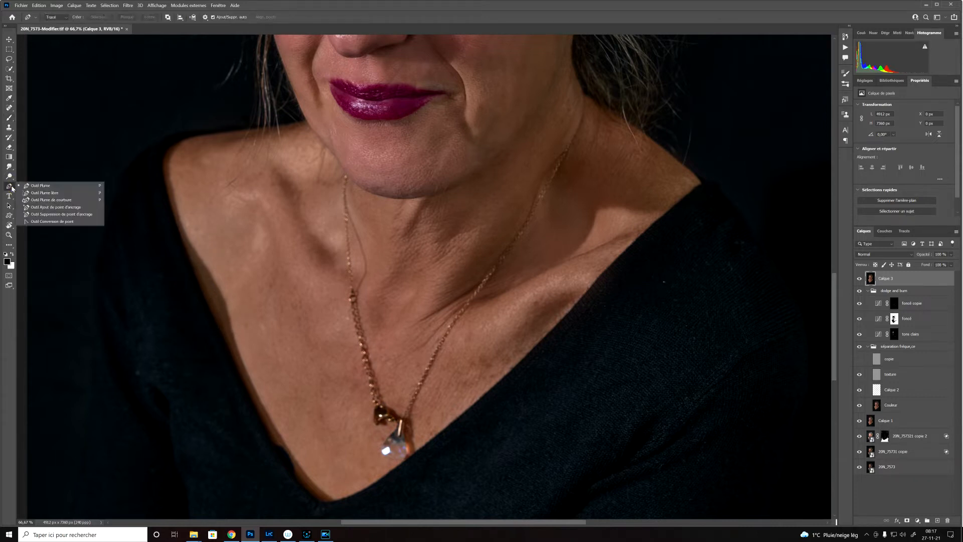
click(26, 187)
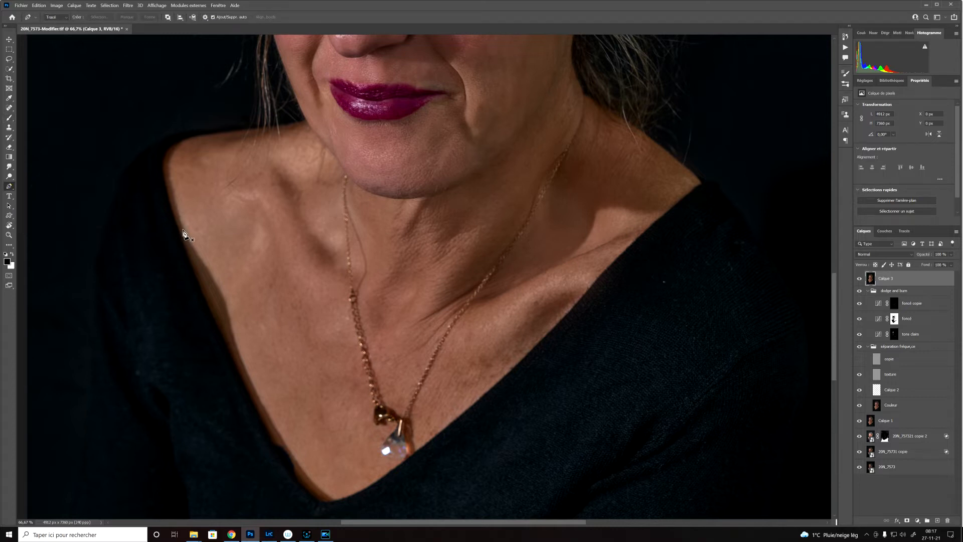
click(181, 226)
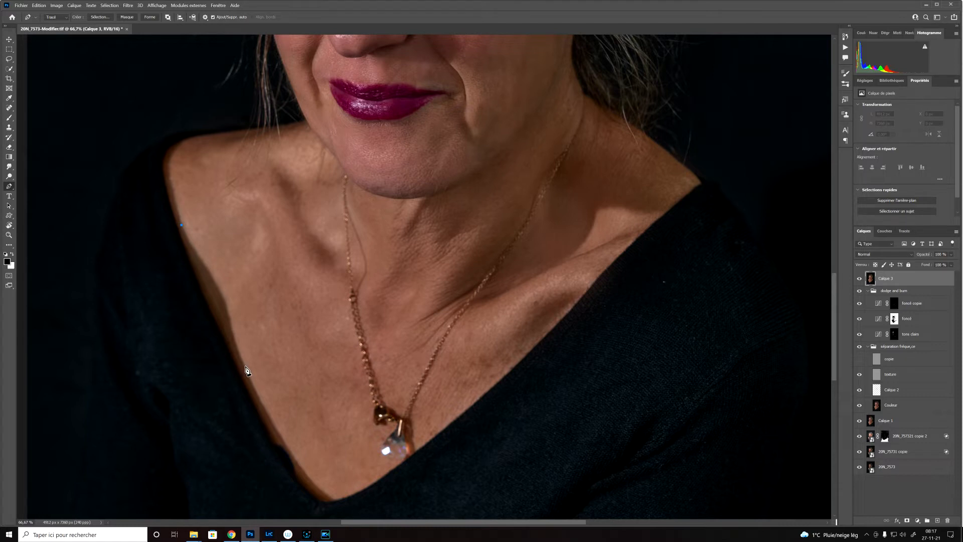
drag(238, 359, 252, 375)
click(284, 358)
click(300, 322)
click(298, 280)
click(271, 223)
click(251, 195)
click(198, 188)
click(184, 206)
click(183, 225)
- Convert the chest path into a new anti-aliased selection
right_click(241, 196)
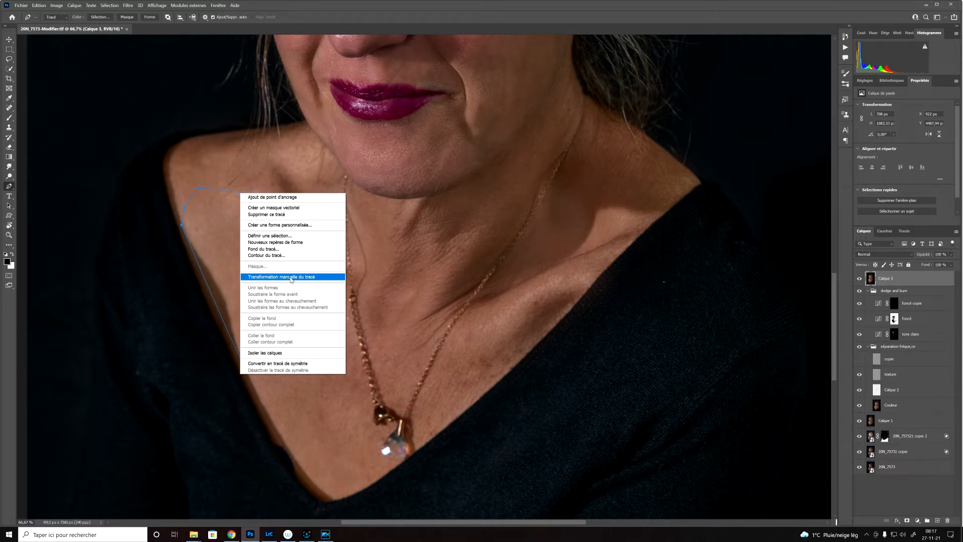
click(294, 235)
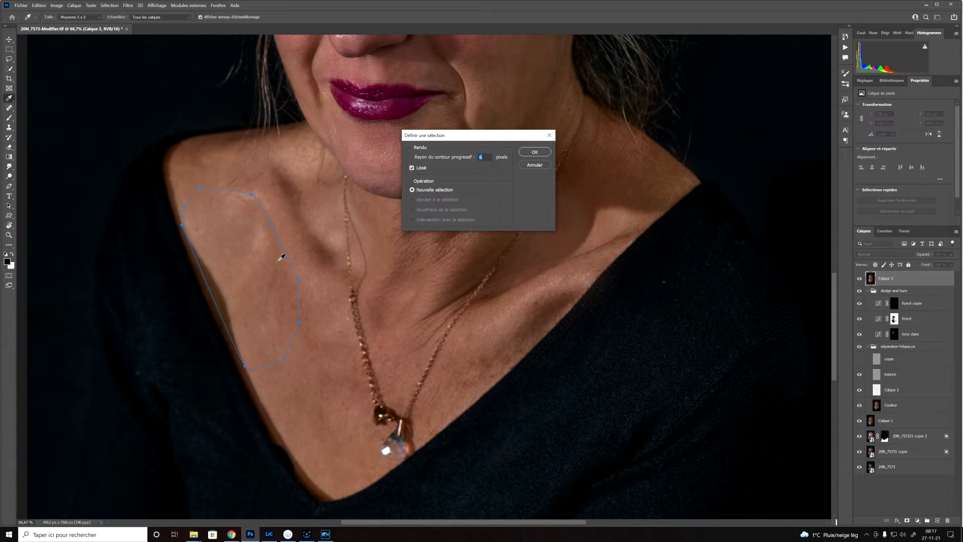
click(535, 151)
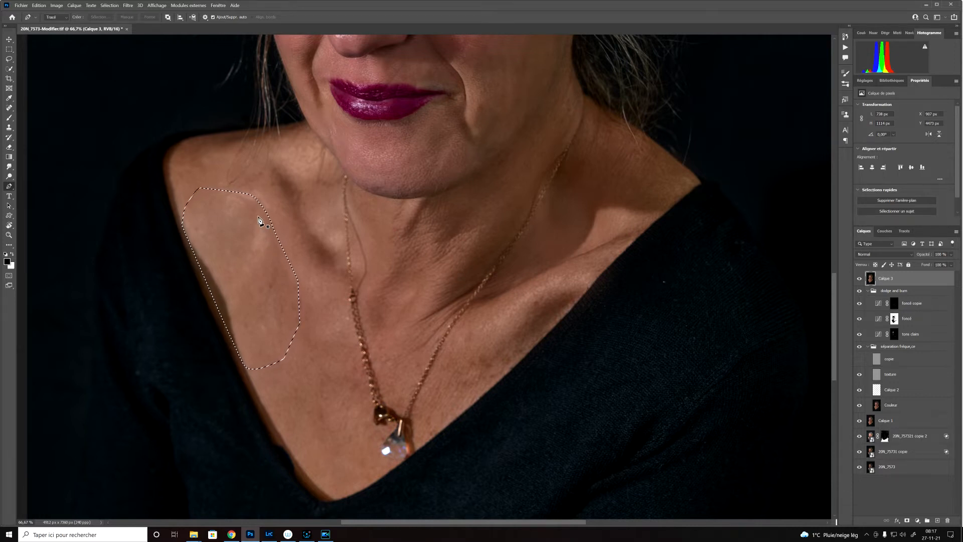
- Clone nearby skin over the dark notch along the neckline inside the selection and deselect
key(s)
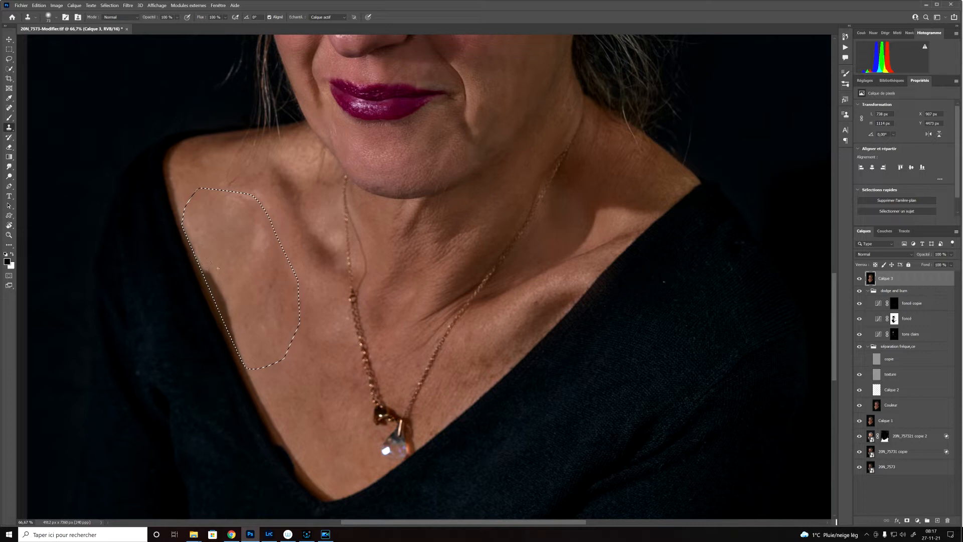
mouse_move(212, 280)
mouse_down()
mouse_move(245, 324)
mouse_move(229, 310)
mouse_up()
alt+click(240, 264)
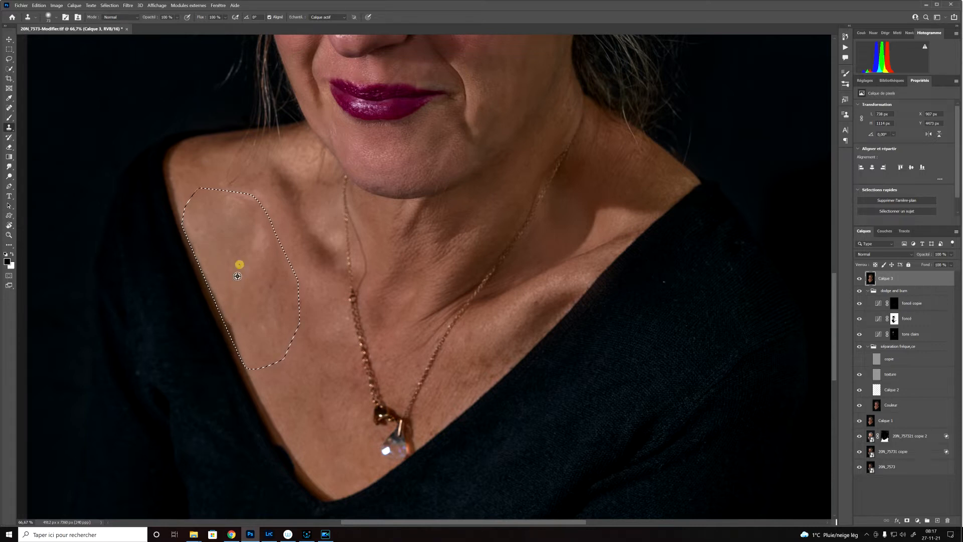
alt+click(241, 304)
drag(225, 315, 229, 331)
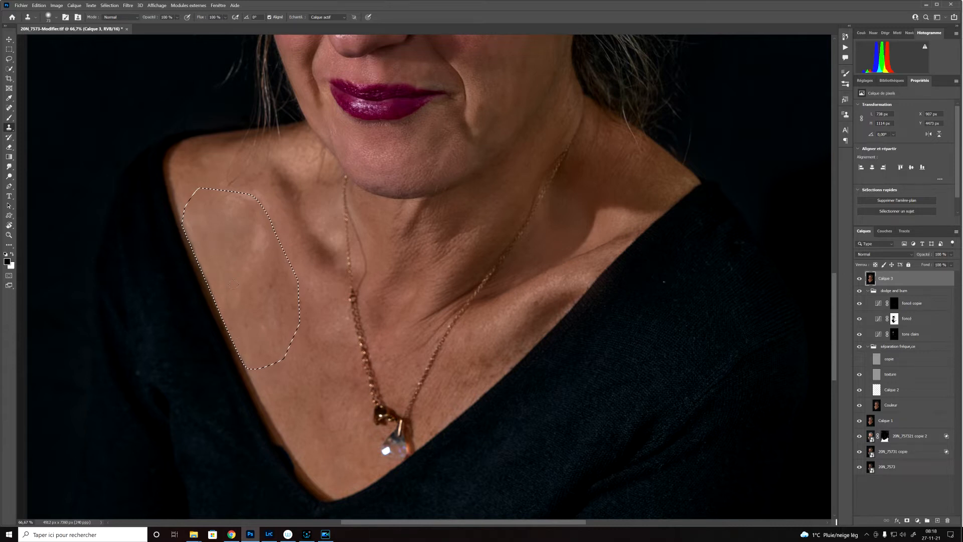
key(ctrl+minus)
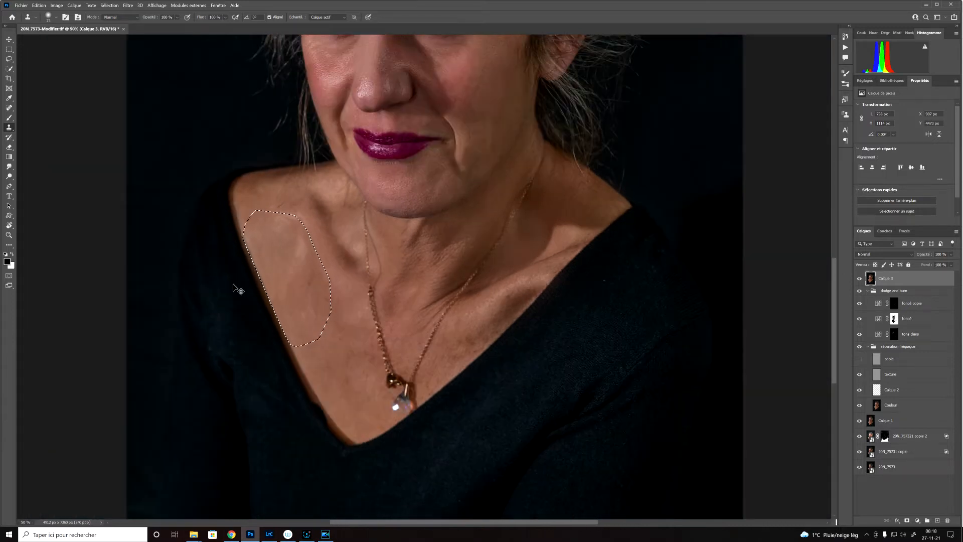
key(ctrl+d)
- Retouch the small blemishes on the lower chest beside the necklace chain with the Healing Brush, sampling clean skin nearby
key(ctrl+plus)
key(ctrl+plus)
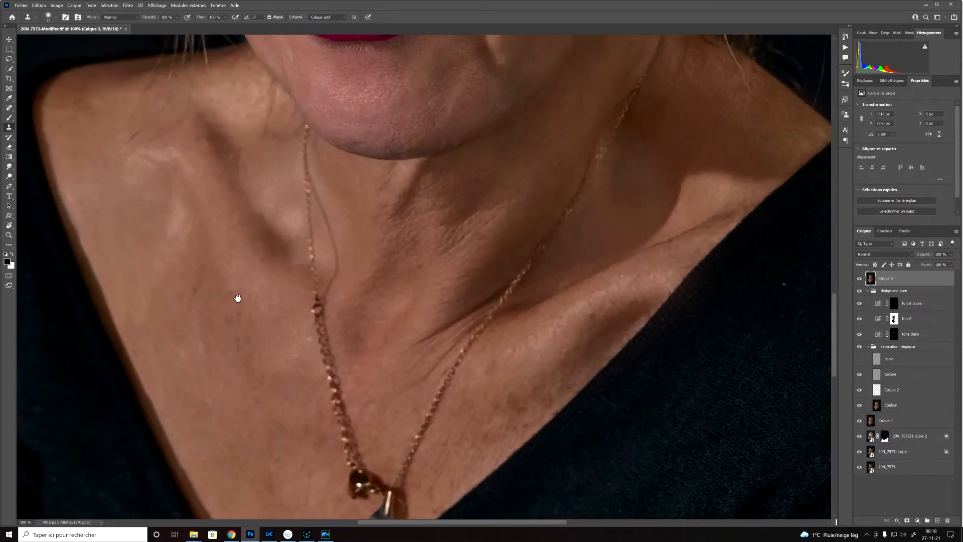
drag(236, 366, 297, 323)
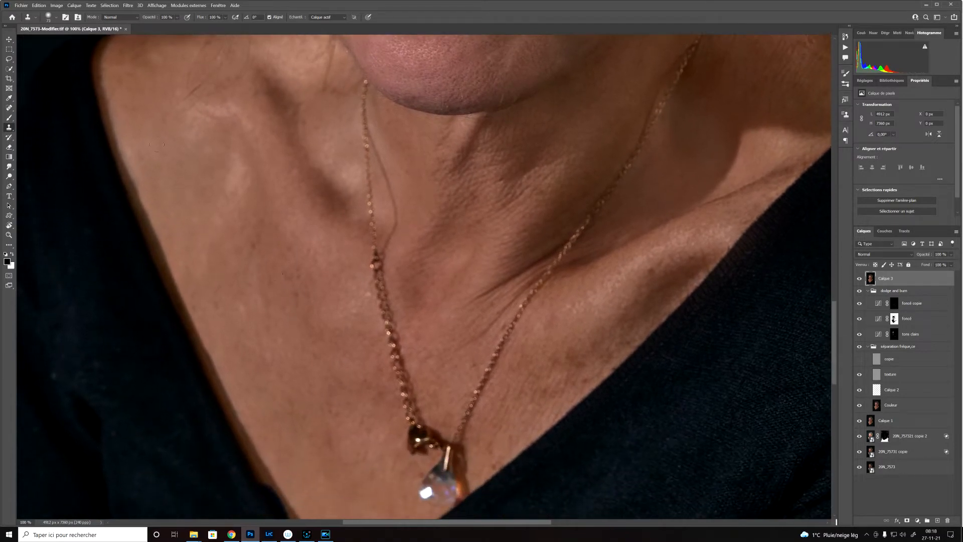
click(11, 72)
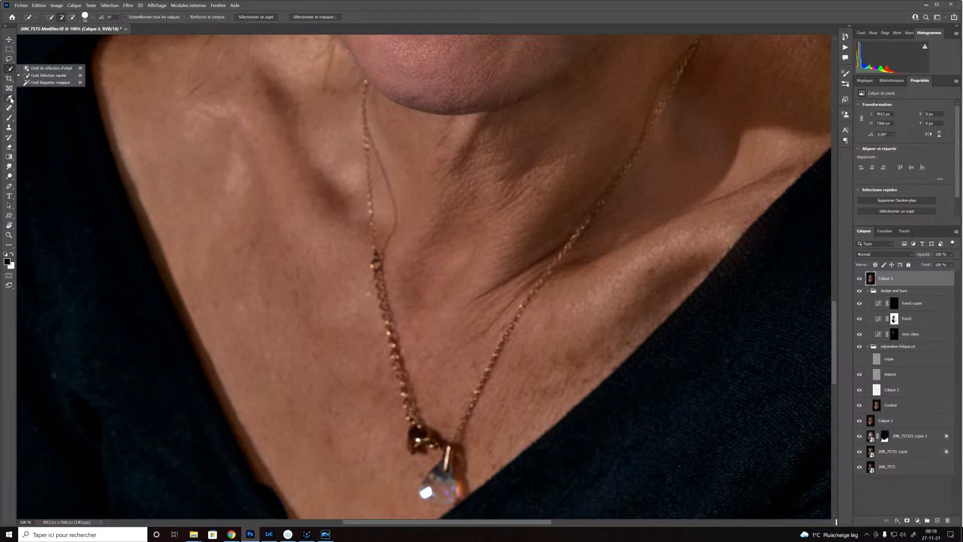
click(10, 107)
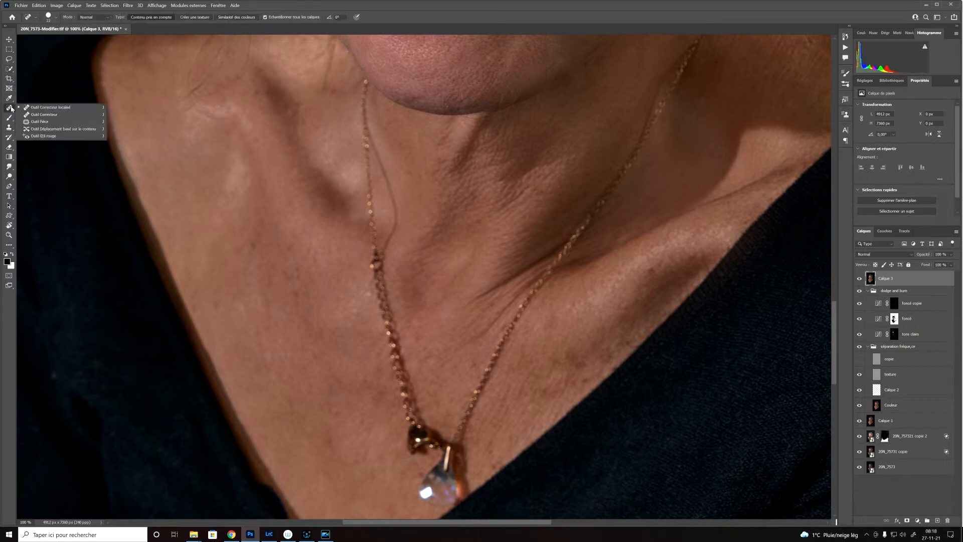
click(53, 114)
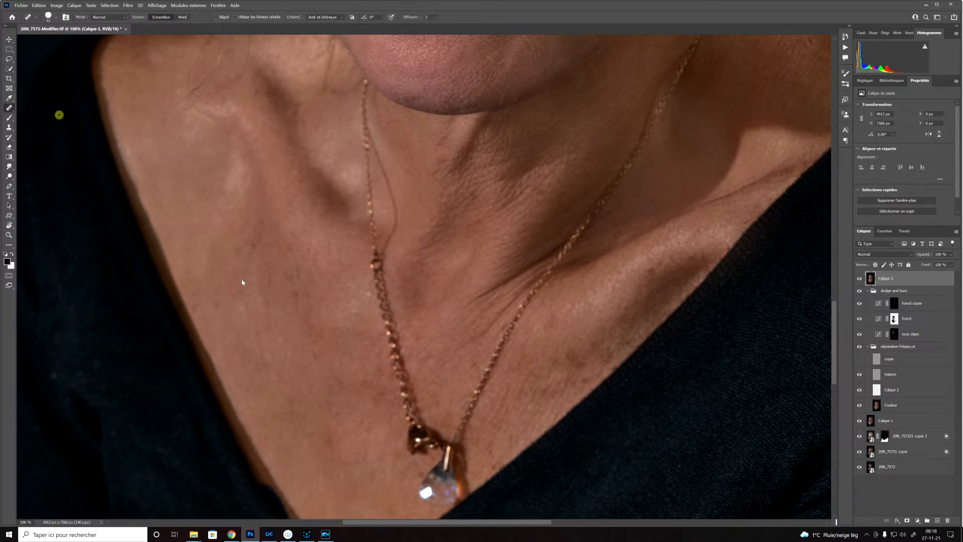
alt+click(318, 467)
click(330, 445)
alt+click(316, 465)
click(305, 387)
click(323, 402)
click(308, 374)
click(323, 384)
- Heal the dark spots on the chest skin left of the thick chain section
key(ctrl+plus)
drag(269, 391, 288, 301)
click(166, 282)
click(230, 310)
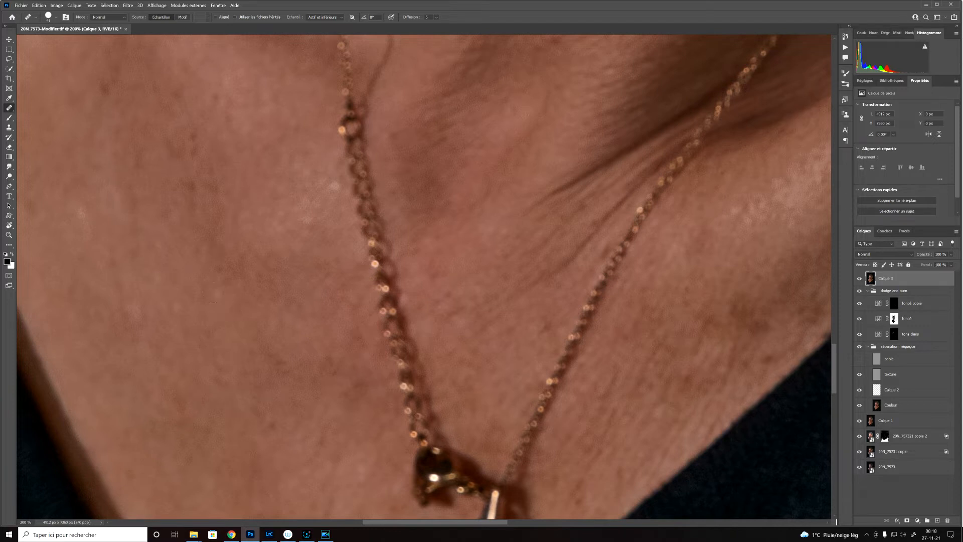
alt+click(195, 276)
click(217, 269)
click(186, 189)
click(154, 172)
click(167, 146)
- Heal the remaining spots on the chest higher up, level with the start of the thick chain section
drag(210, 150, 245, 246)
alt+click(294, 235)
click(261, 212)
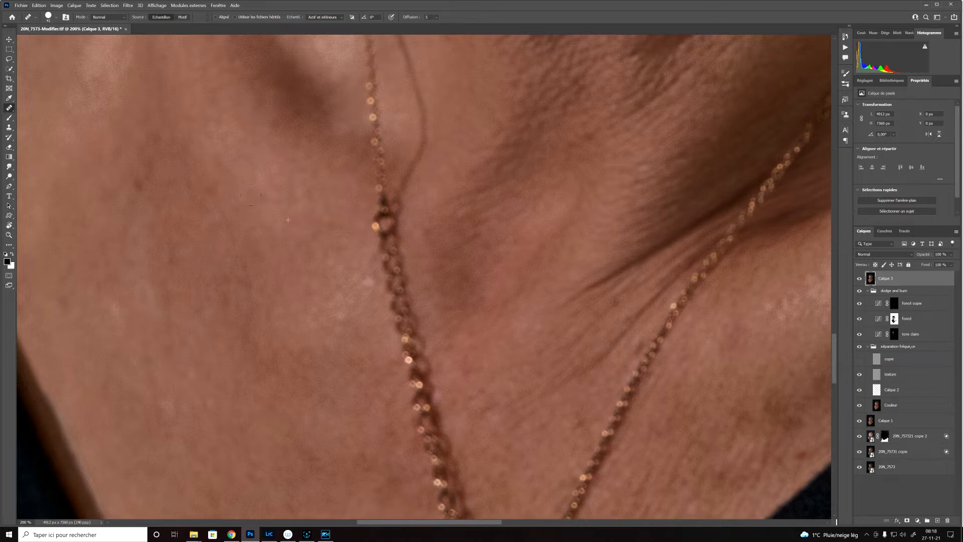
click(228, 179)
click(140, 187)
key(ctrl+minus)
key(ctrl+minus)
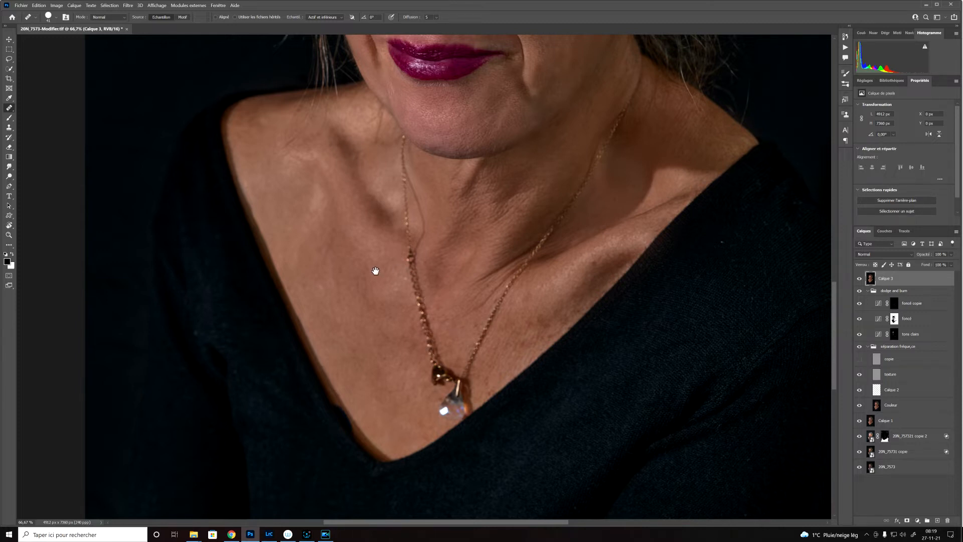
- Trace a narrow closed Pen path around the uneven dark neckline edge just above the point of the V
drag(355, 294, 389, 510)
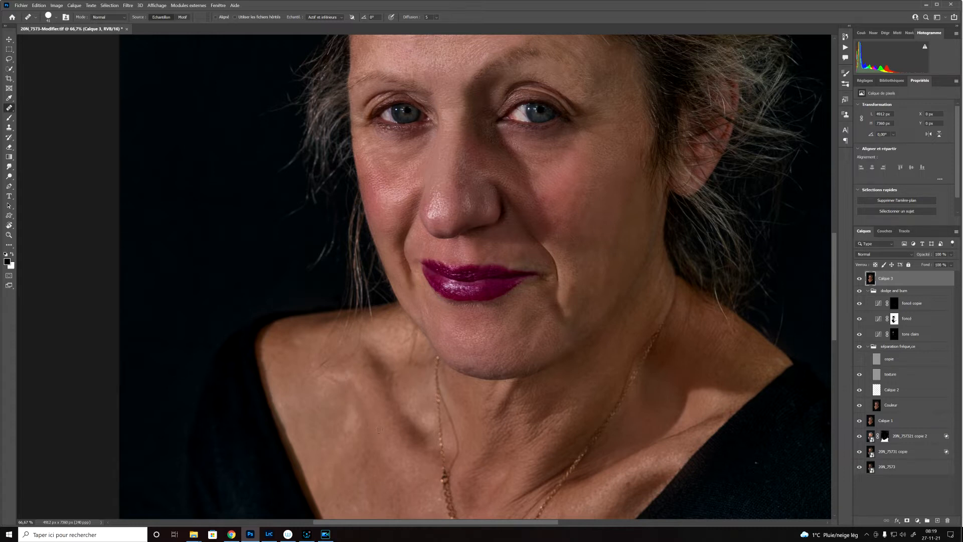
drag(370, 434, 329, 279)
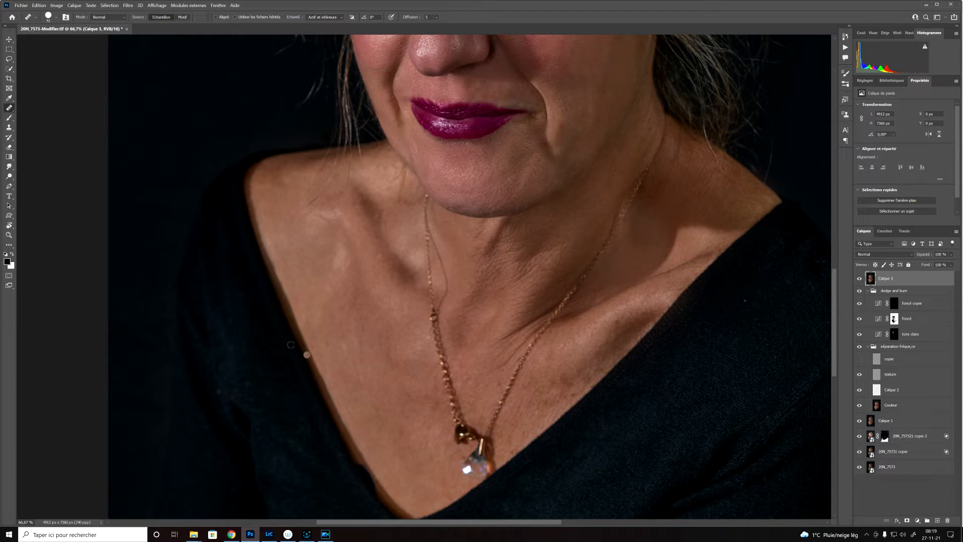
drag(351, 374, 338, 242)
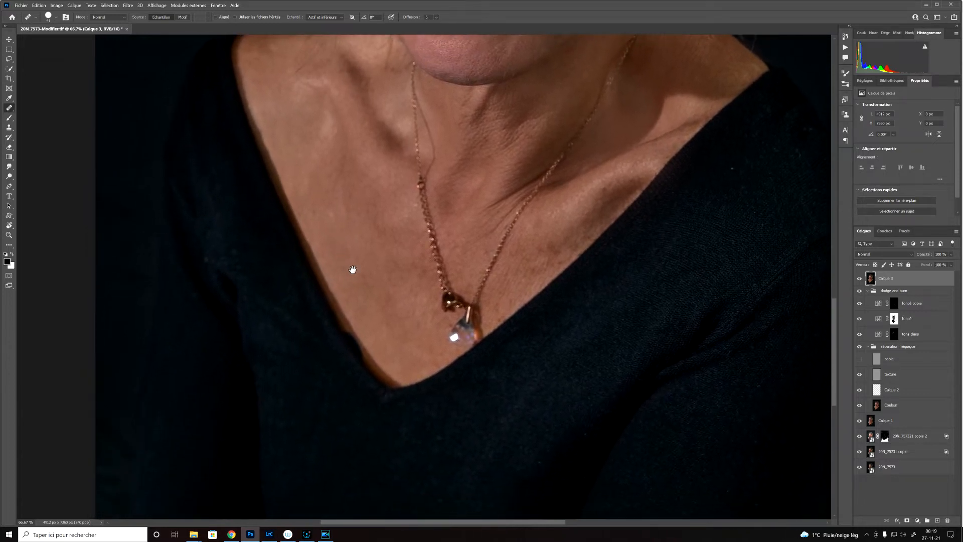
key(ctrl+plus)
drag(351, 307, 342, 191)
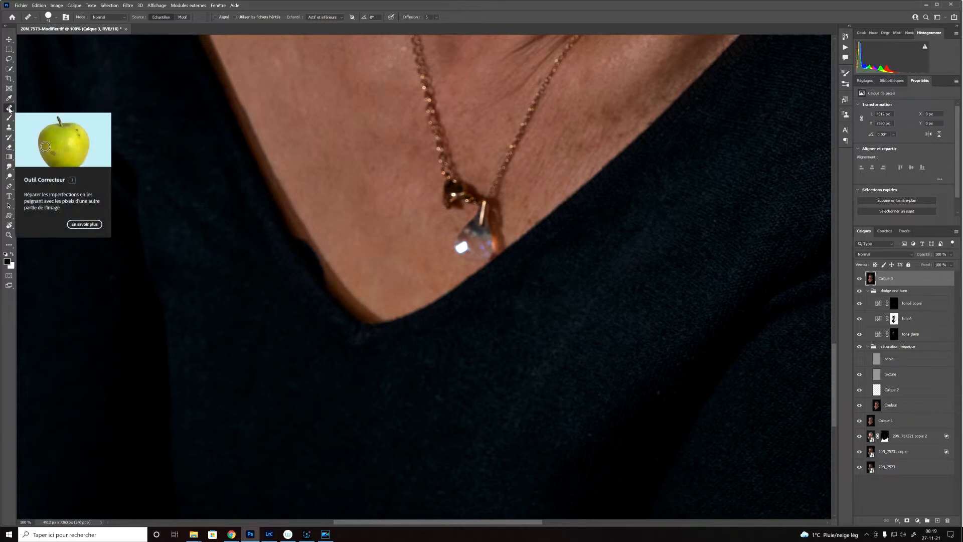
click(9, 186)
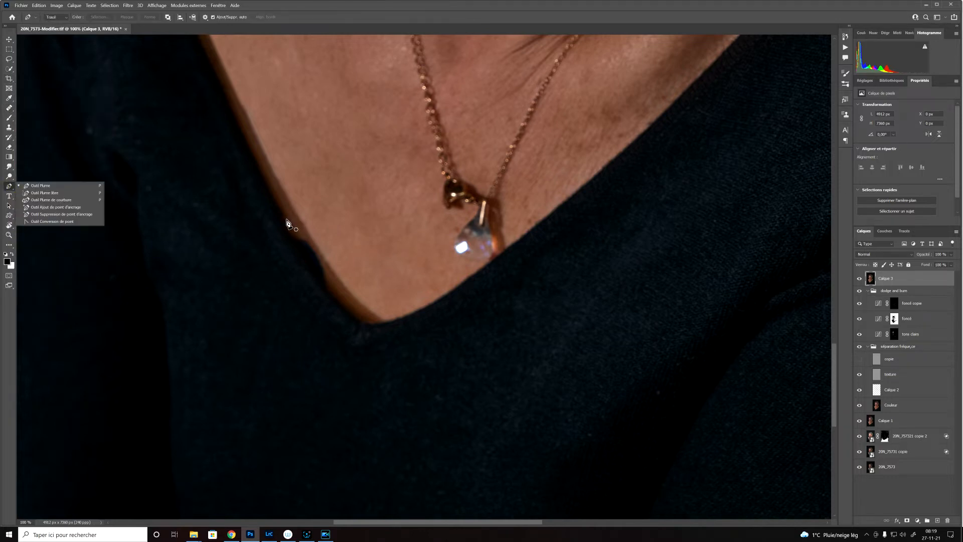
click(285, 218)
click(284, 217)
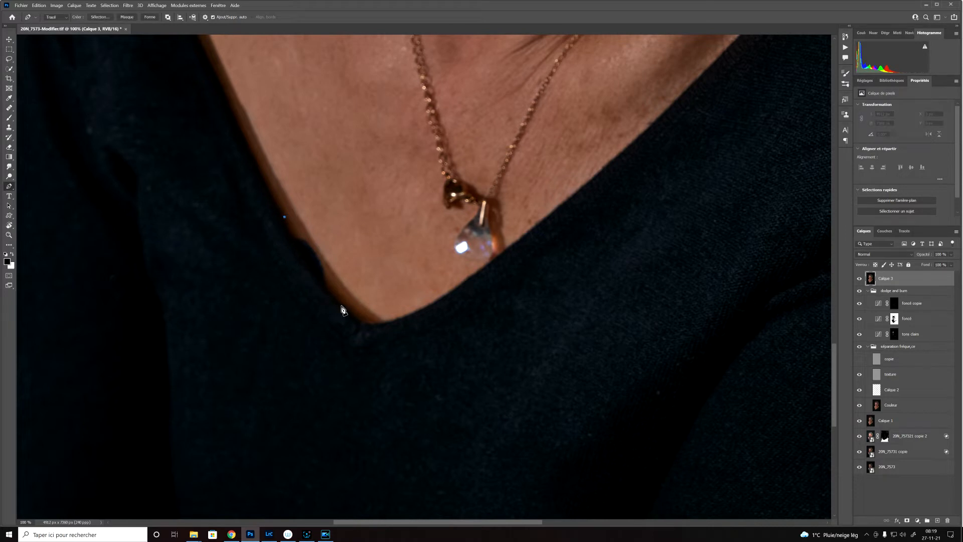
drag(350, 315, 364, 323)
drag(364, 322, 368, 322)
click(367, 308)
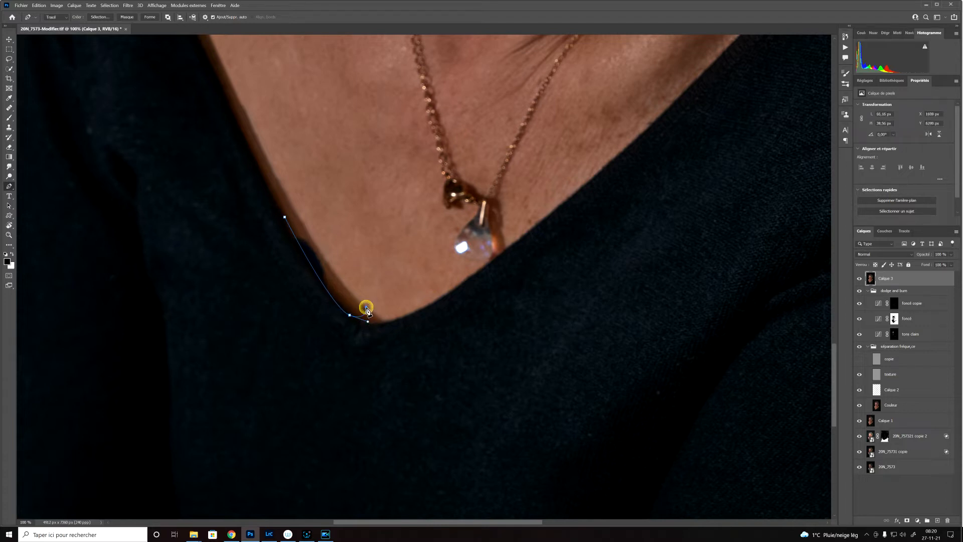
click(294, 205)
drag(295, 185, 292, 185)
drag(297, 230, 301, 231)
click(285, 219)
- Convert the narrow neckline path into a new anti-aliased selection
right_click(340, 275)
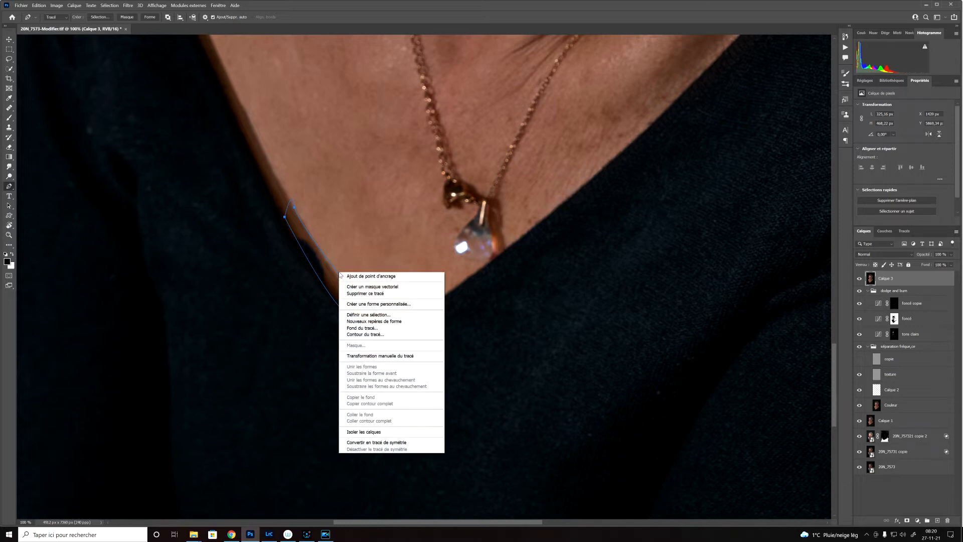
click(379, 315)
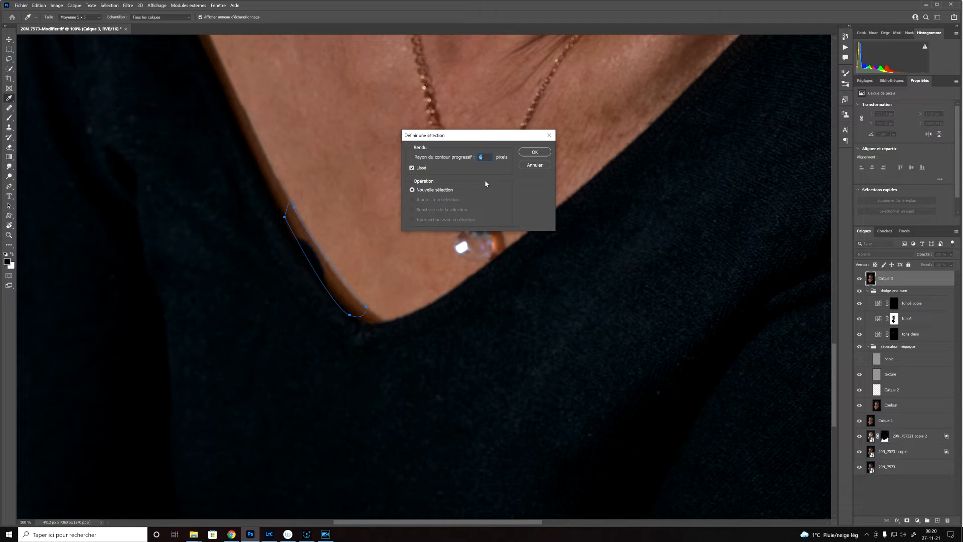
click(534, 152)
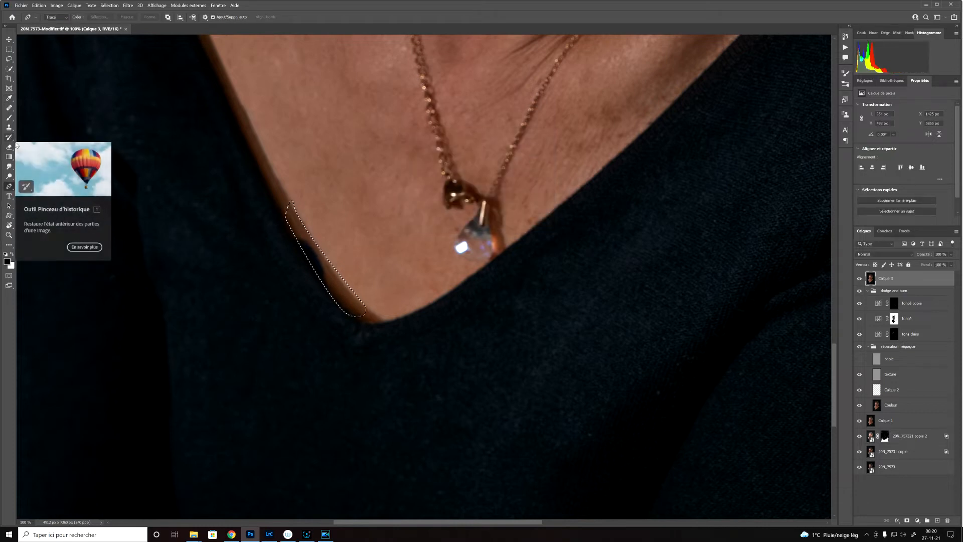
- Paint the selected neckline strip with the brown shadow colour sampled just above it, using the Brush at 5% flow, and deselect
click(9, 117)
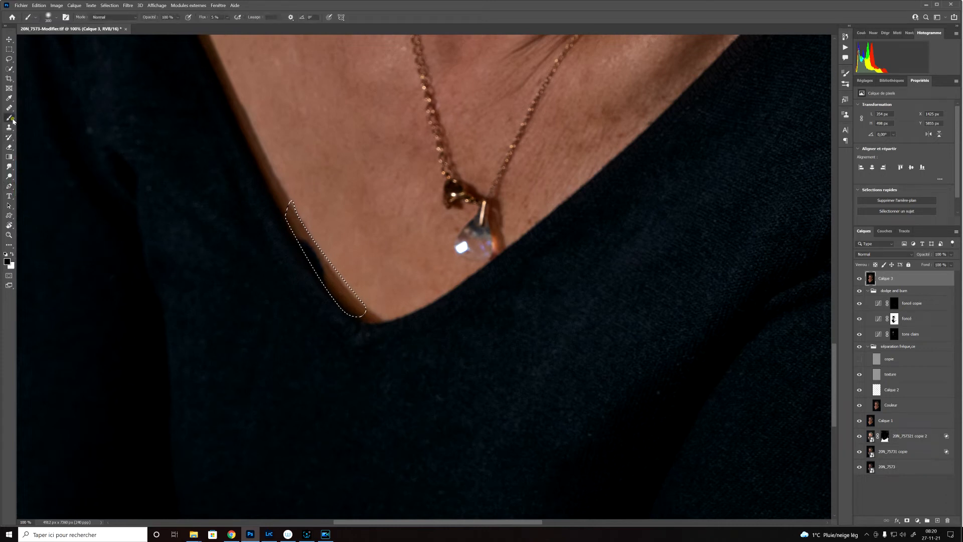
alt+click(282, 200)
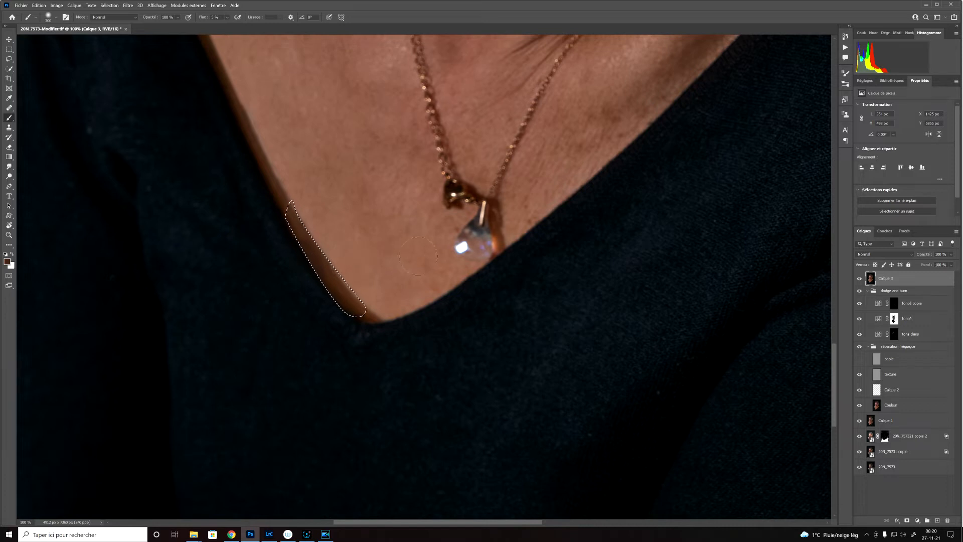
key(ctrl+d)
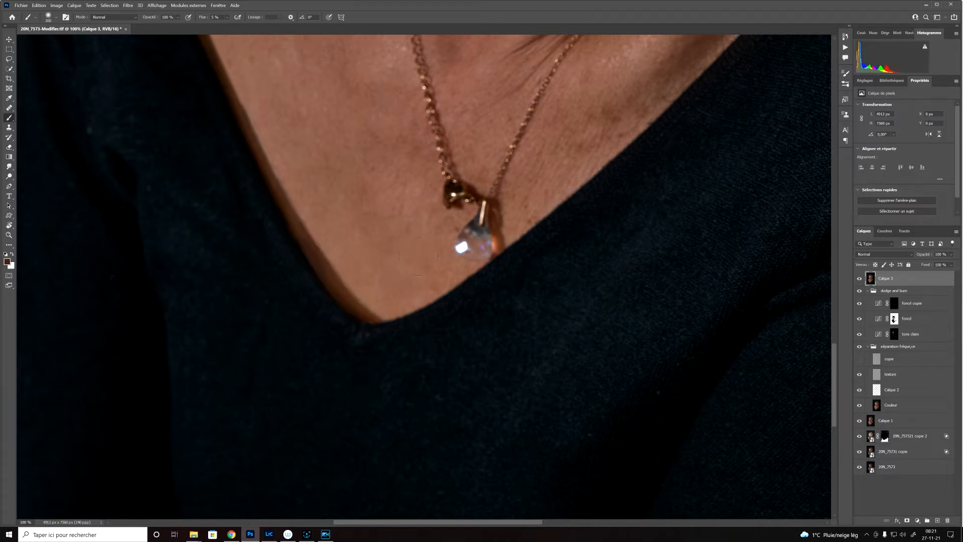
key(ctrl+minus)
key(ctrl+minus)
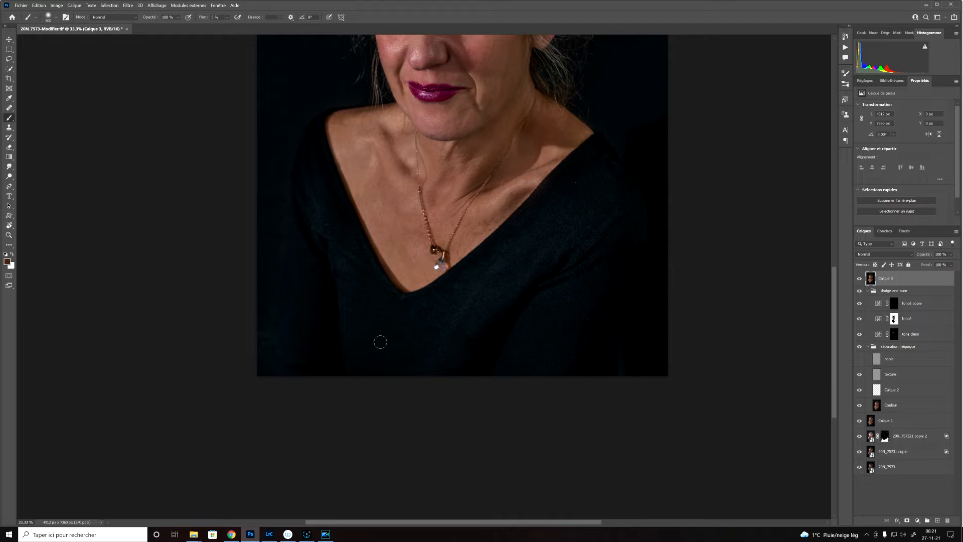
- Display the recorded commands of the séparation fréquence action in the Portrait set
click(847, 48)
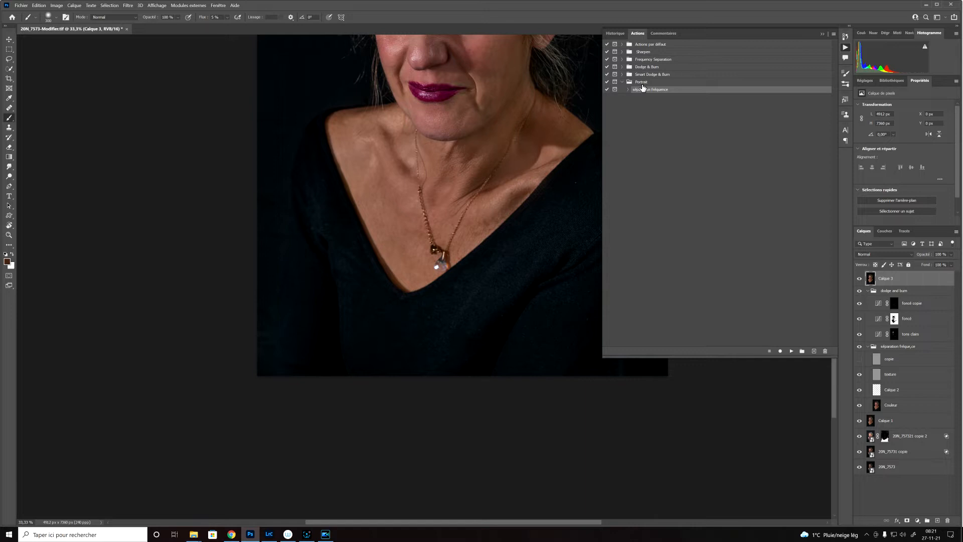
click(629, 91)
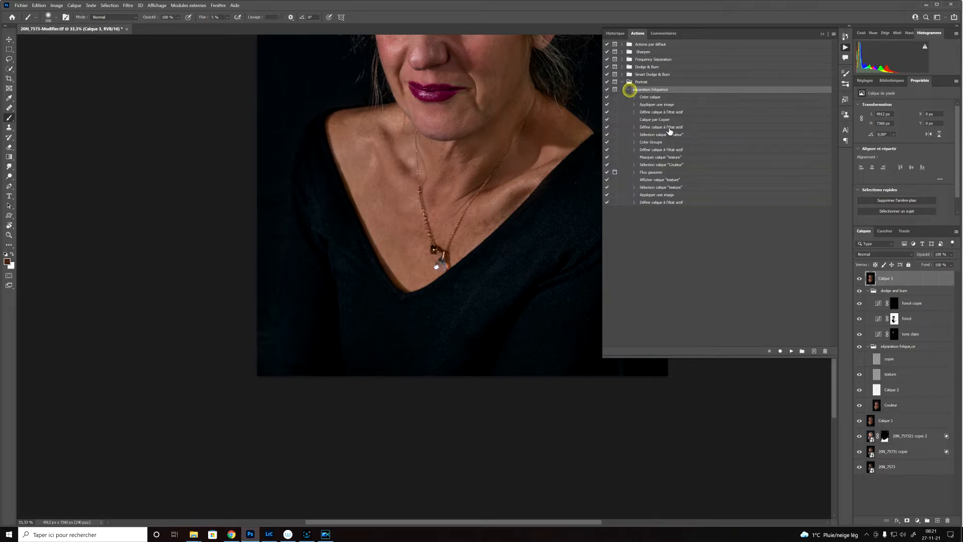
- Run the séparation fréquence action with a Gaussian blur radius of 4.9 pixels, and close the list of actions
click(792, 351)
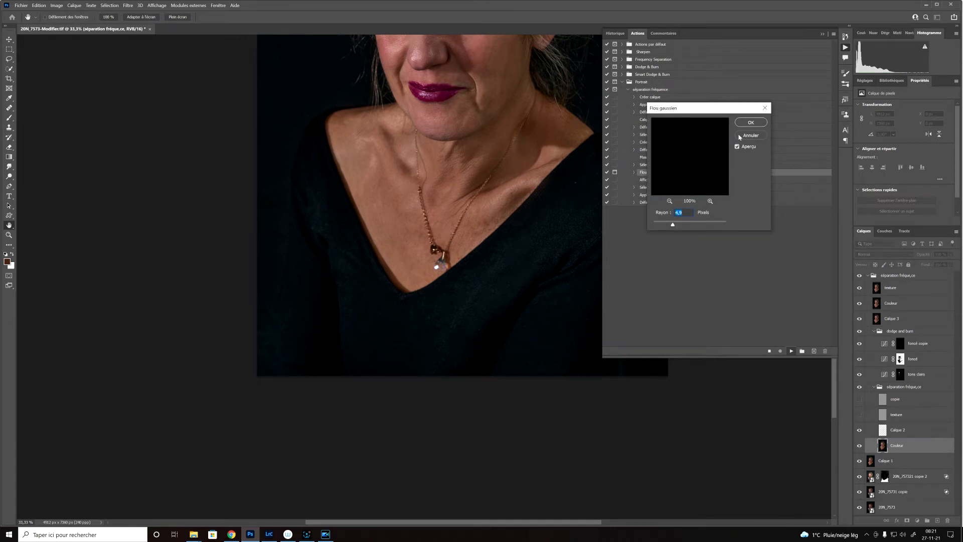
click(747, 123)
click(629, 90)
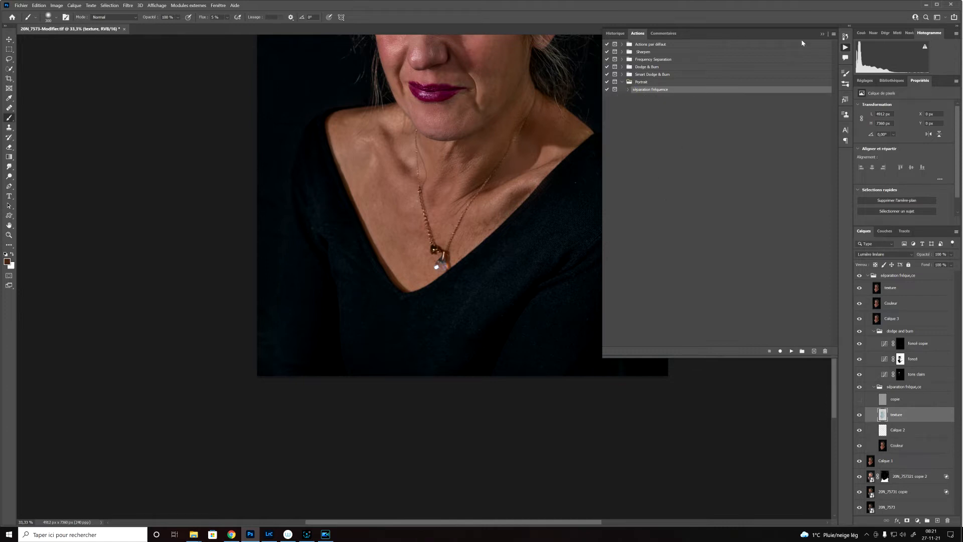
click(823, 34)
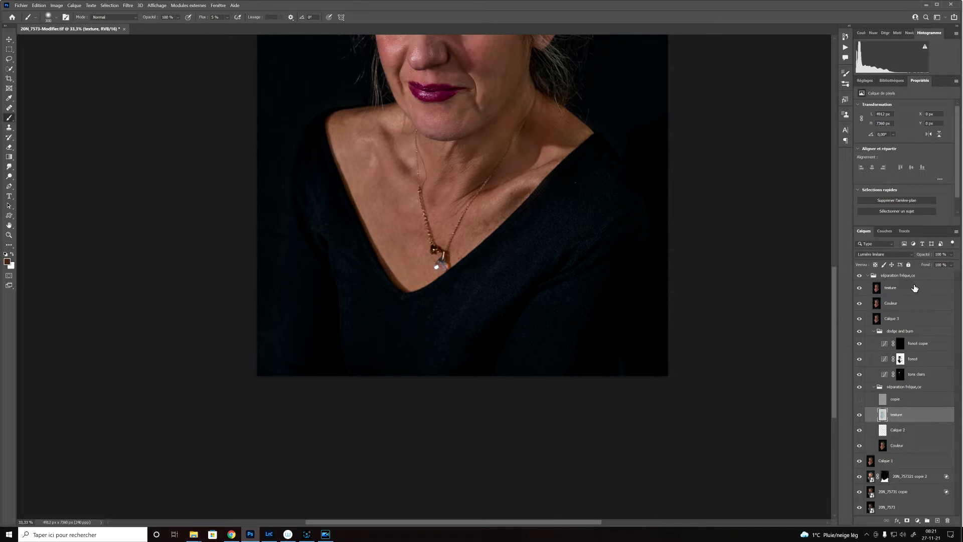
- Paint the sampled dark sweater colour over the fold near the image-right armpit on the new Couleur layer, using the Brush at 5% flow
click(899, 290)
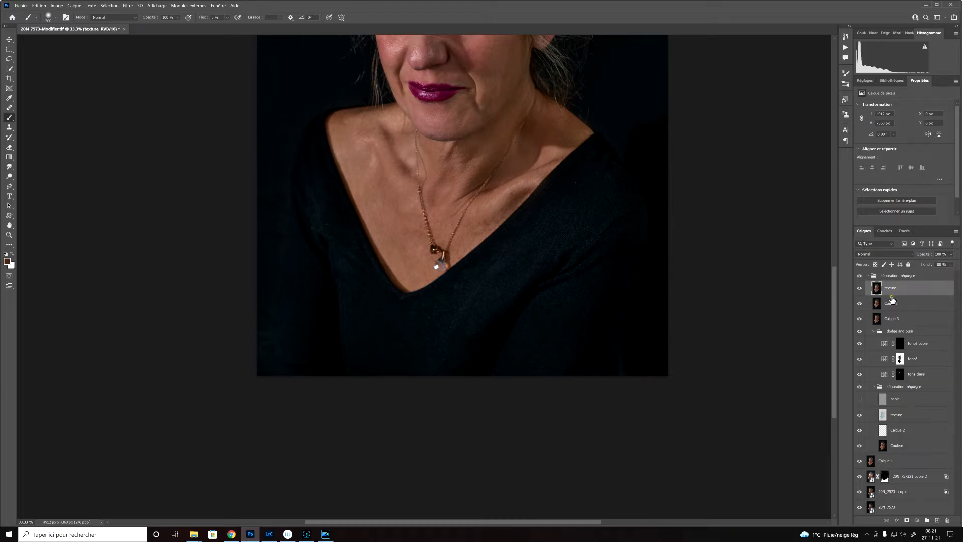
click(892, 302)
key(alt)
alt+click(472, 327)
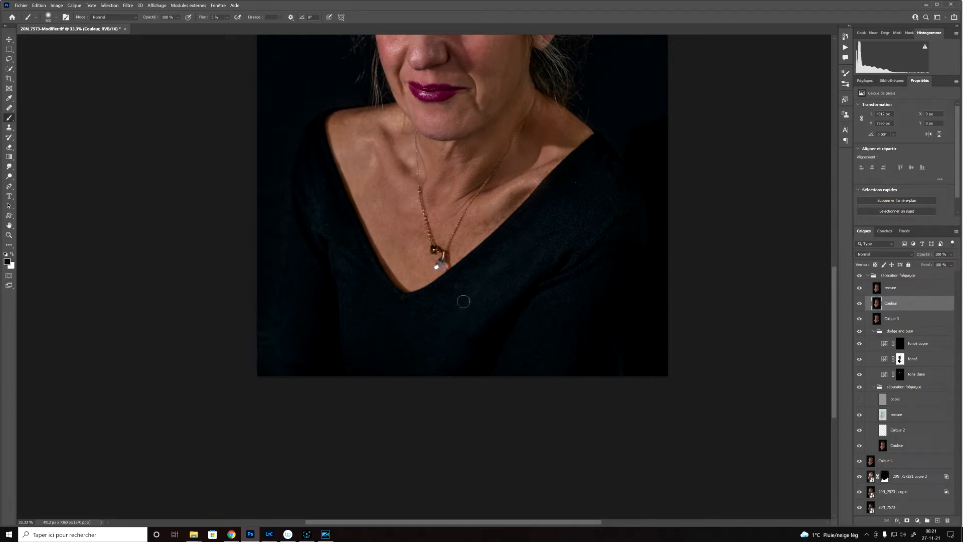
alt+click(554, 219)
alt+click(601, 267)
key(ctrl+plus)
key(ctrl+plus)
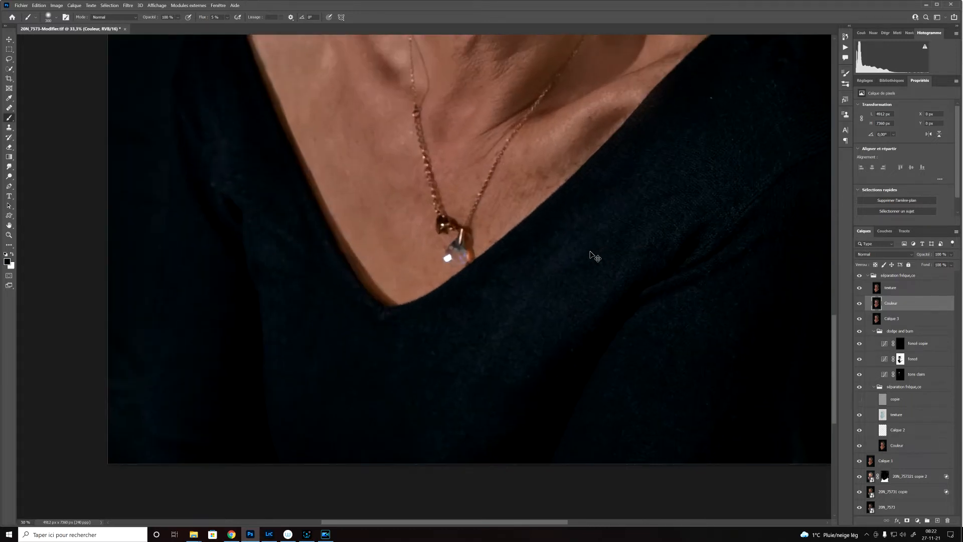
drag(481, 214, 301, 281)
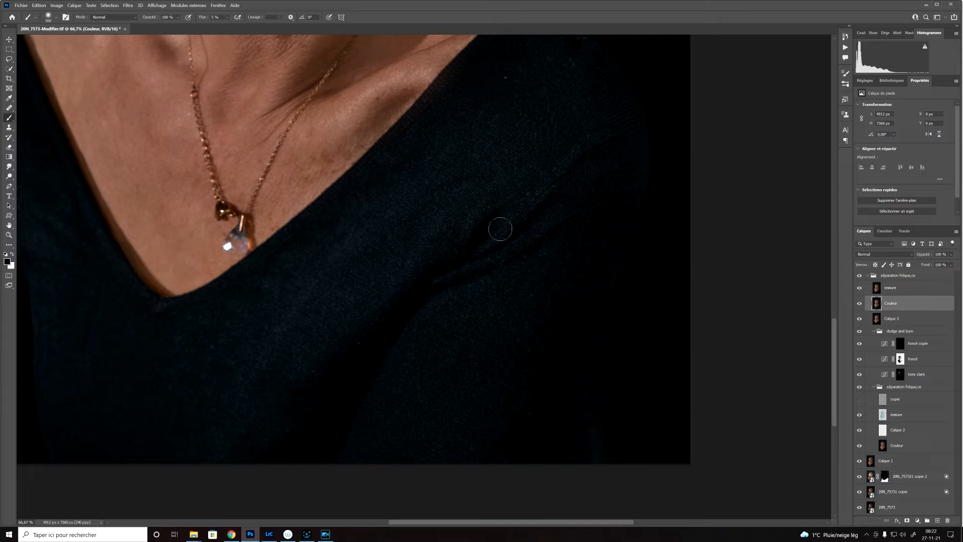
mouse_move(487, 227)
mouse_down()
mouse_move(473, 248)
mouse_move(508, 206)
mouse_move(444, 272)
mouse_move(500, 264)
mouse_move(456, 281)
mouse_move(496, 277)
mouse_up()
mouse_move(497, 259)
mouse_down()
mouse_move(538, 245)
mouse_move(482, 260)
mouse_move(531, 251)
mouse_move(550, 217)
mouse_move(520, 232)
mouse_move(529, 236)
mouse_up()
click(860, 288)
click(860, 288)
- Clone clean knit fabric over the image-right armpit fold on the upper texture layer with the Clone Stamp
click(890, 289)
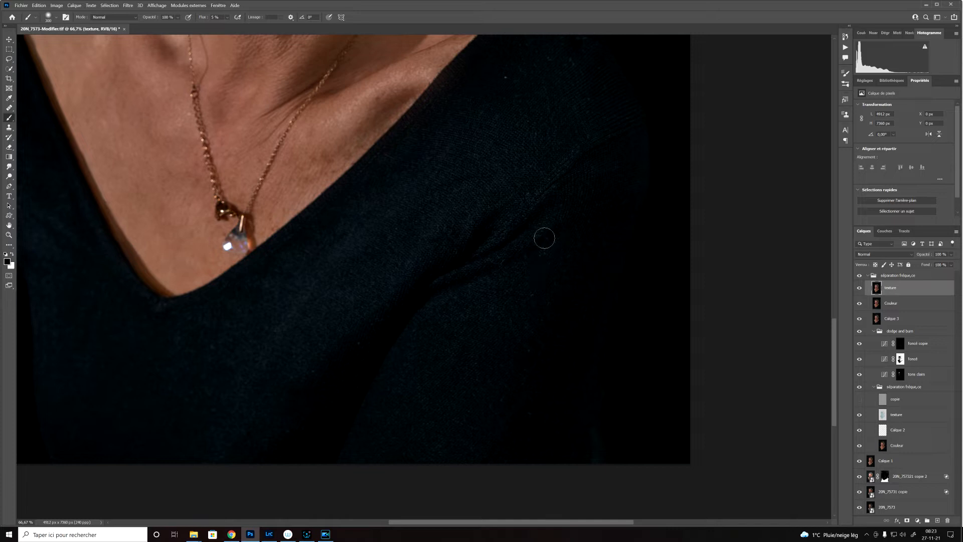
mouse_move(484, 270)
mouse_down()
mouse_move(473, 264)
mouse_move(455, 282)
mouse_move(488, 265)
mouse_up()
click(524, 285)
key(s)
alt+click(526, 282)
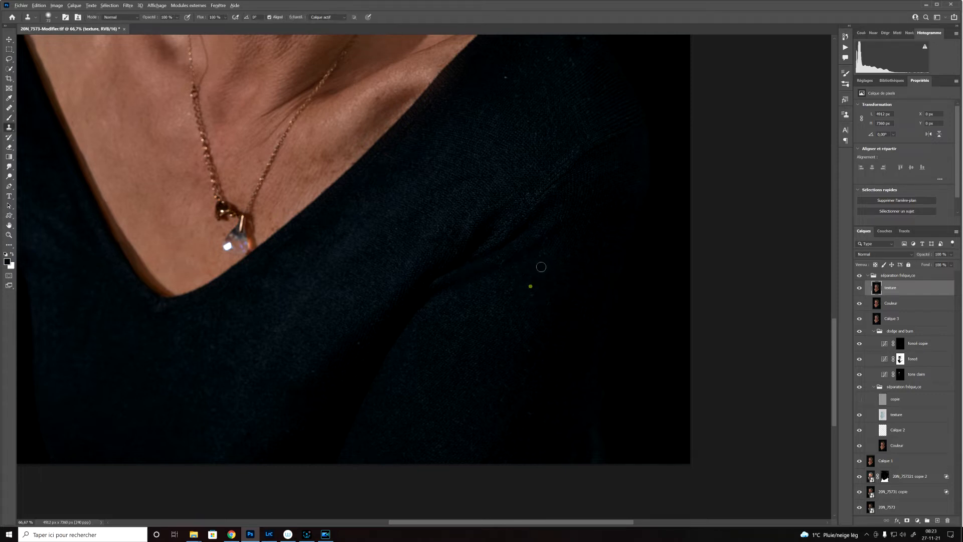
mouse_move(547, 228)
mouse_down()
mouse_move(540, 252)
mouse_move(525, 248)
mouse_move(538, 230)
mouse_move(499, 272)
mouse_move(489, 263)
mouse_move(475, 278)
mouse_up()
alt+click(492, 168)
drag(479, 226, 455, 248)
alt+click(509, 162)
mouse_move(499, 202)
mouse_down()
mouse_move(452, 254)
mouse_move(483, 198)
mouse_move(424, 277)
mouse_move(444, 286)
mouse_up()
- Clone sampled sweater fabric over the area beside the image-right neckline edge
alt+click(508, 170)
alt+click(458, 322)
drag(517, 307, 503, 414)
alt+click(571, 165)
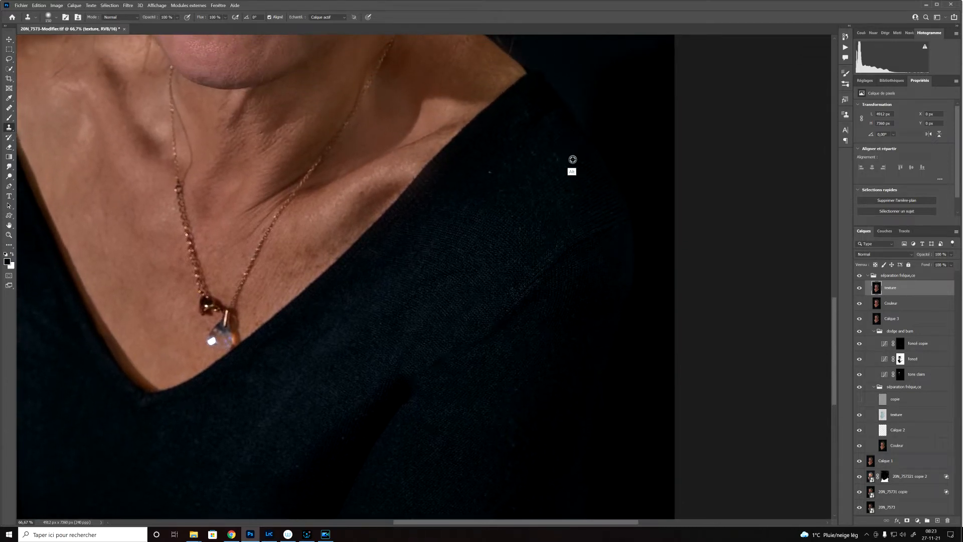
drag(468, 232, 486, 215)
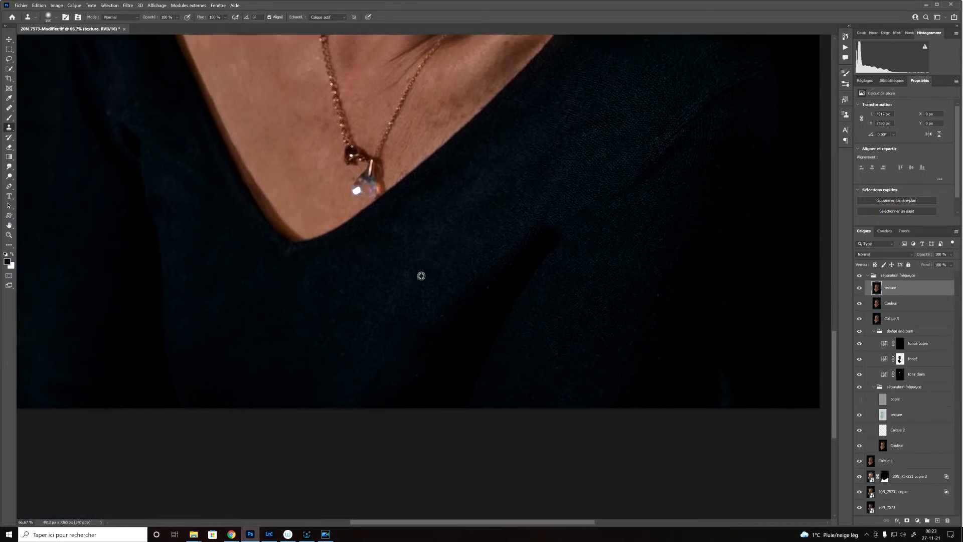
- Even out the sweater front below and beside the point of the V by cloning nearby fabric over the uneven patches
alt+click(444, 314)
drag(461, 240, 436, 247)
drag(387, 310, 441, 239)
alt+click(303, 329)
drag(457, 264, 612, 288)
alt+click(508, 354)
mouse_move(471, 296)
mouse_down()
mouse_move(460, 326)
mouse_move(472, 306)
mouse_up()
alt+click(494, 316)
drag(456, 228, 435, 202)
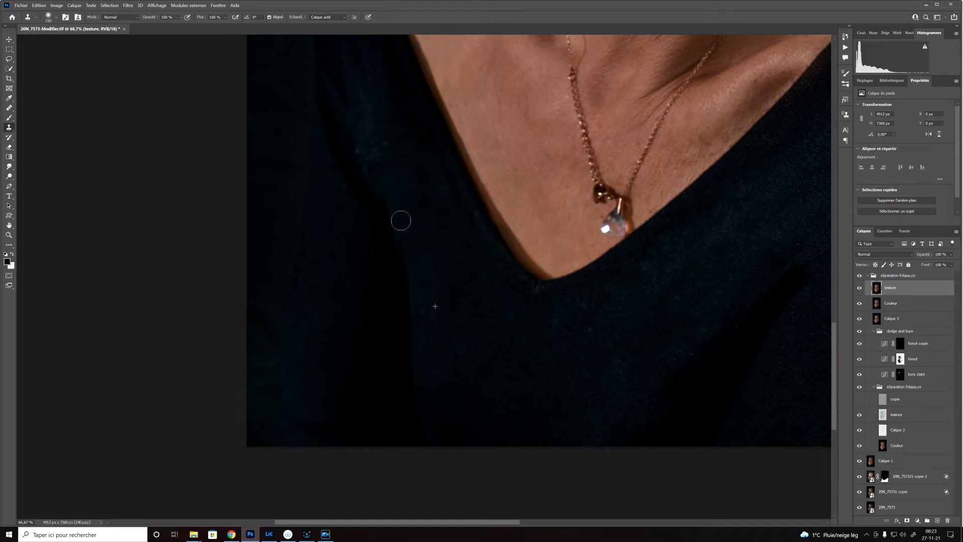
- Clone smooth dark fabric over the light creases between the image-left sleeve and the neckline
alt+click(441, 245)
click(388, 158)
drag(414, 183, 460, 286)
alt+click(421, 211)
alt+click(430, 252)
click(411, 256)
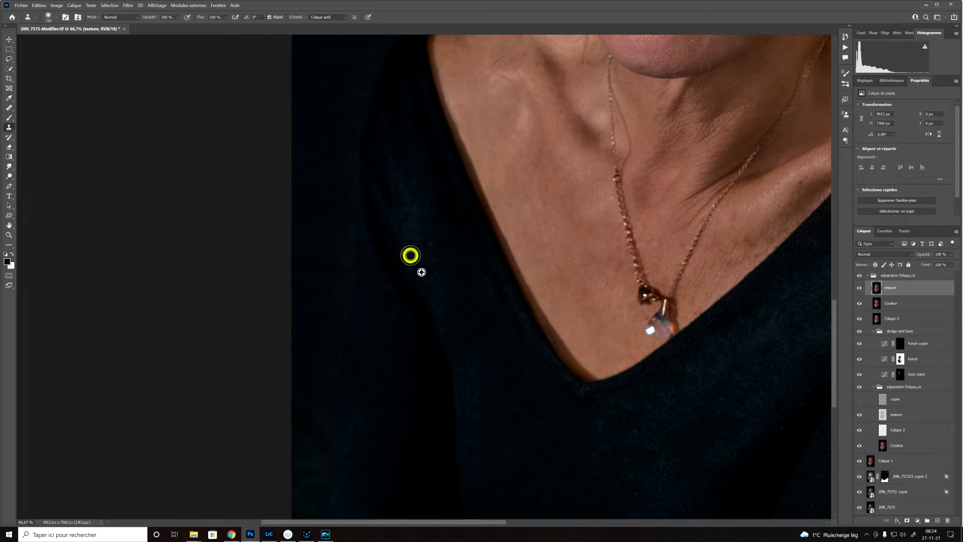
alt+click(442, 247)
drag(390, 188, 395, 203)
alt+click(441, 246)
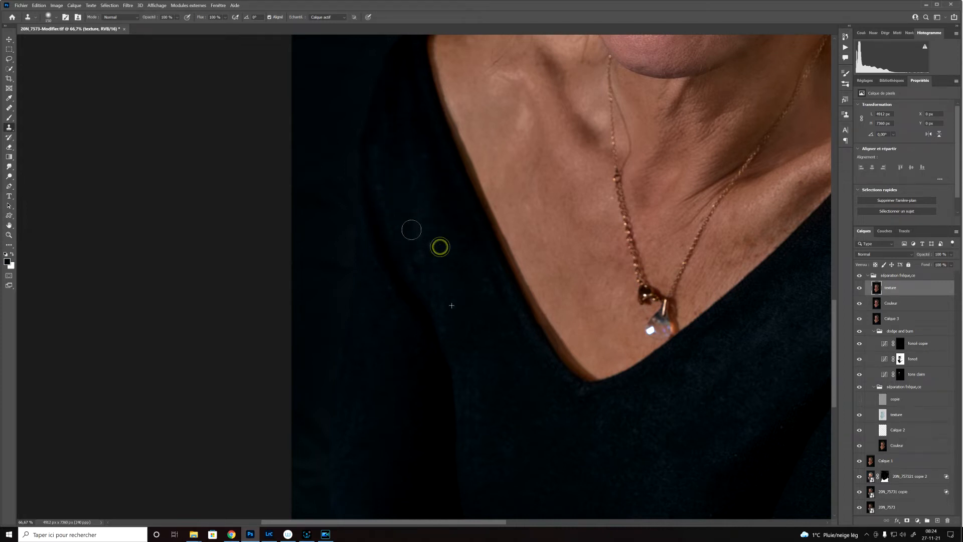
alt+click(430, 224)
drag(389, 162, 392, 107)
- Clone nearby dark tones over the uneven patches along the portrait's lower left border
mouse_move(546, 421)
mouse_down()
mouse_move(516, 351)
mouse_move(512, 276)
mouse_up()
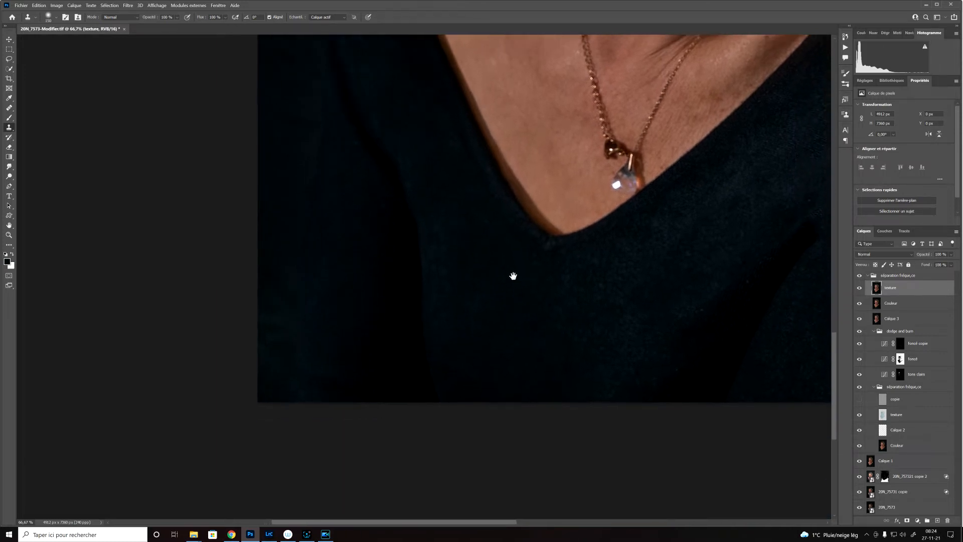
key(ctrl+minus)
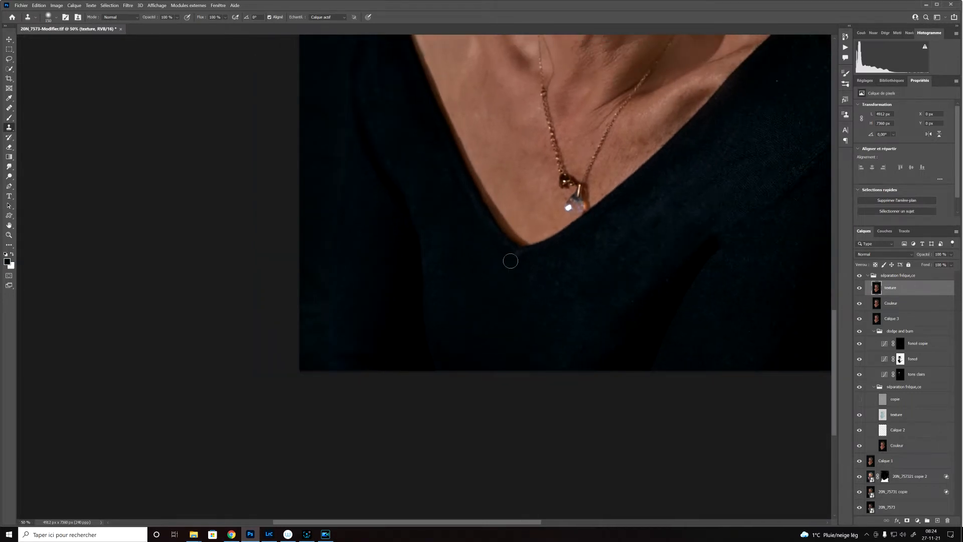
alt+click(311, 238)
alt+click(312, 233)
mouse_move(305, 312)
mouse_down()
mouse_move(311, 301)
mouse_move(310, 318)
mouse_up()
scroll(315, 225, up, 4)
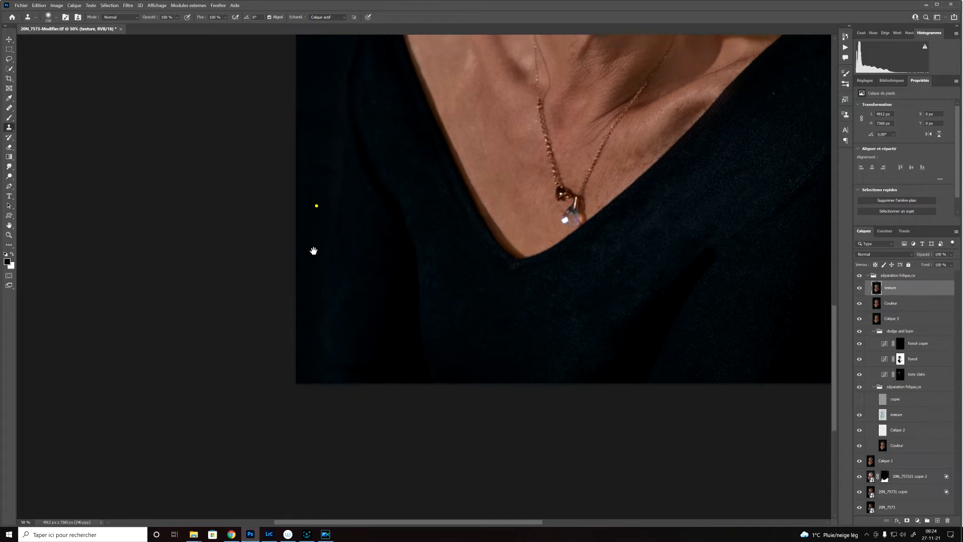
click(322, 300)
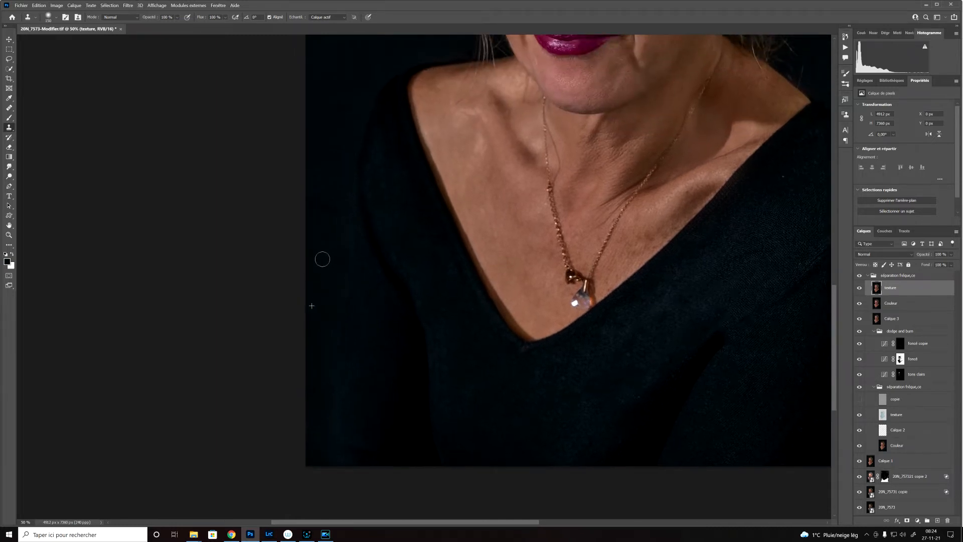
alt+click(333, 283)
drag(327, 187, 307, 354)
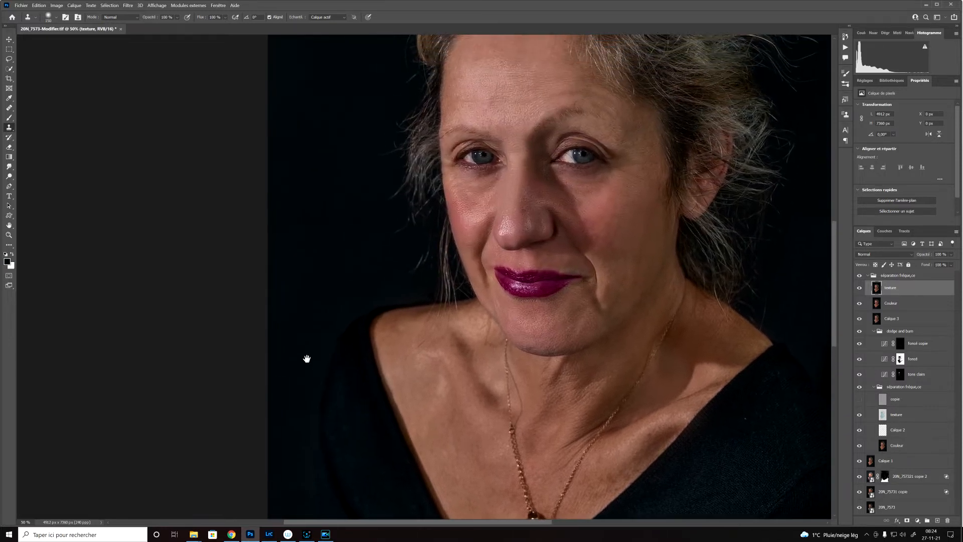
- Smooth the remaining fold down the image-left sleeve by cloning fabric sampled from several spots beside it
key(ctrl+minus)
key(ctrl+minus)
key(ctrl+minus)
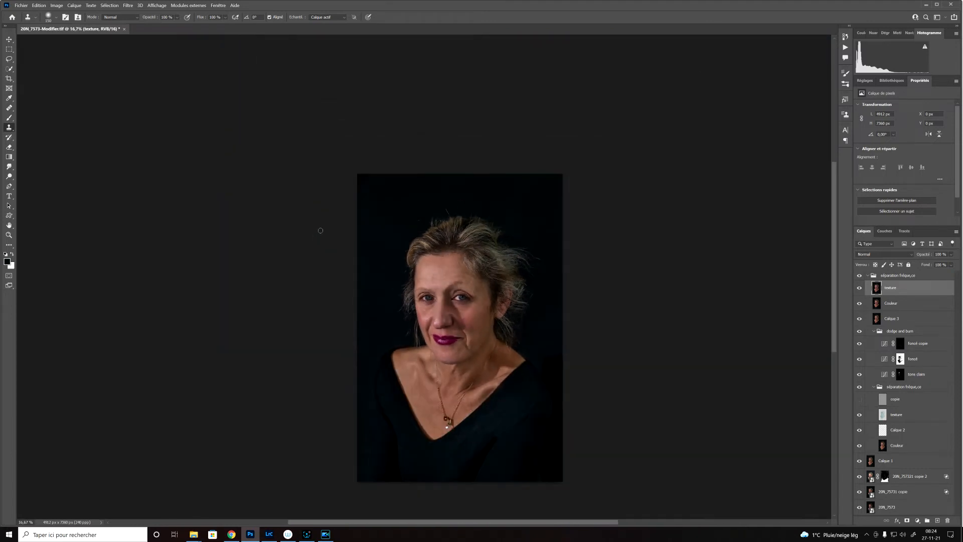
key(ctrl+plus)
key(ctrl+plus)
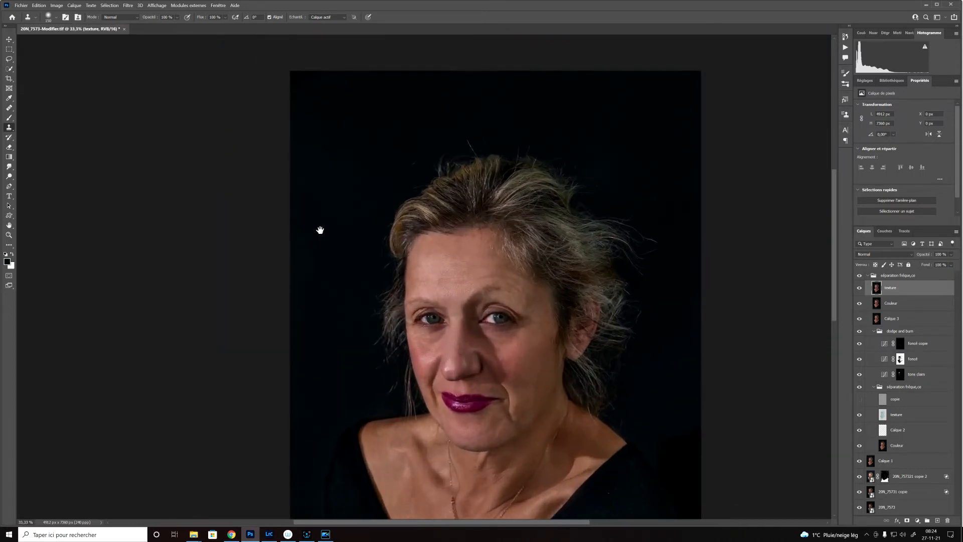
drag(346, 413, 456, 222)
key(ctrl+plus)
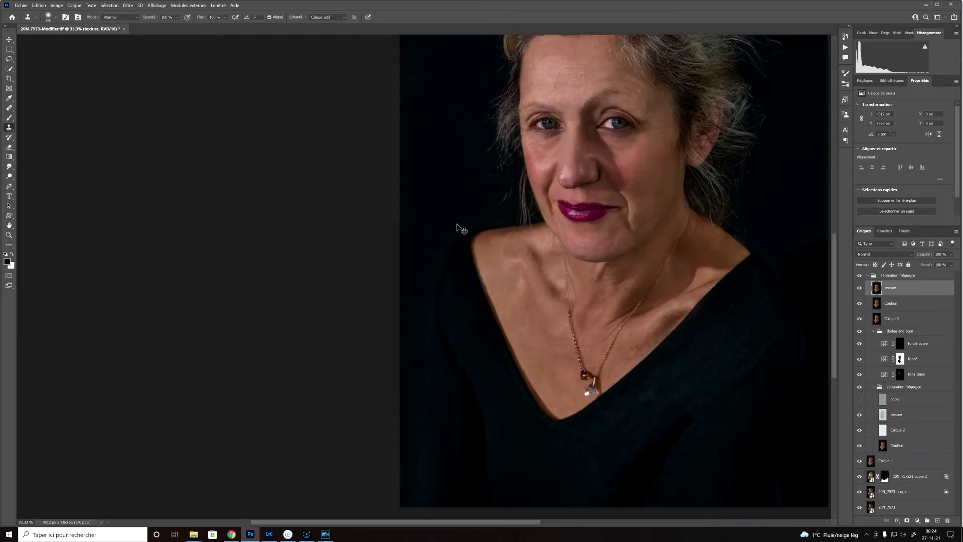
key(ctrl+plus)
drag(506, 375, 549, 266)
alt+click(542, 407)
alt+click(542, 442)
drag(566, 401, 549, 385)
alt+click(540, 420)
mouse_move(520, 342)
mouse_down()
mouse_move(513, 293)
mouse_move(518, 374)
mouse_up()
alt+click(518, 394)
drag(504, 315, 508, 195)
alt+click(538, 246)
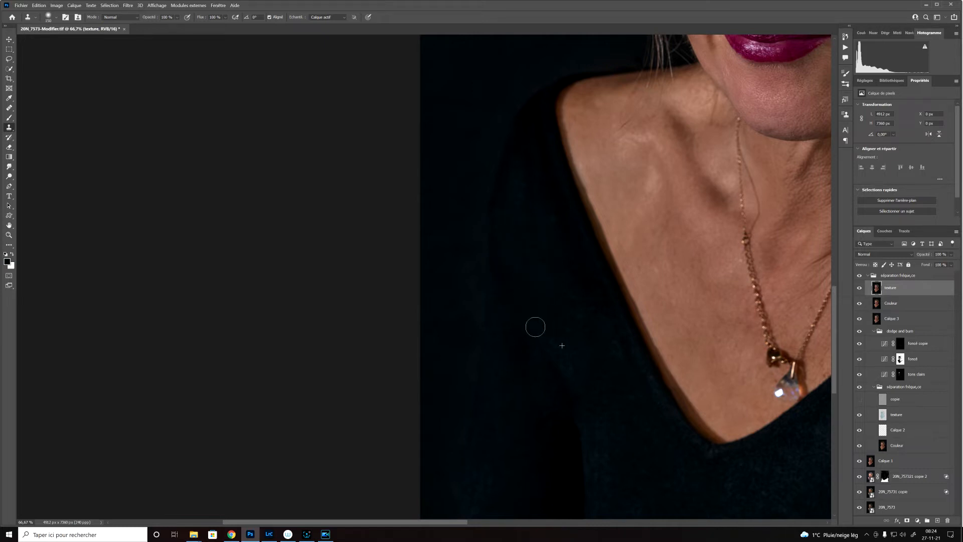
- Clone sampled dark tones over the outer edge of the image-right sleeve, just below the shoulder
key(ctrl+minus)
key(ctrl+minus)
key(ctrl+minus)
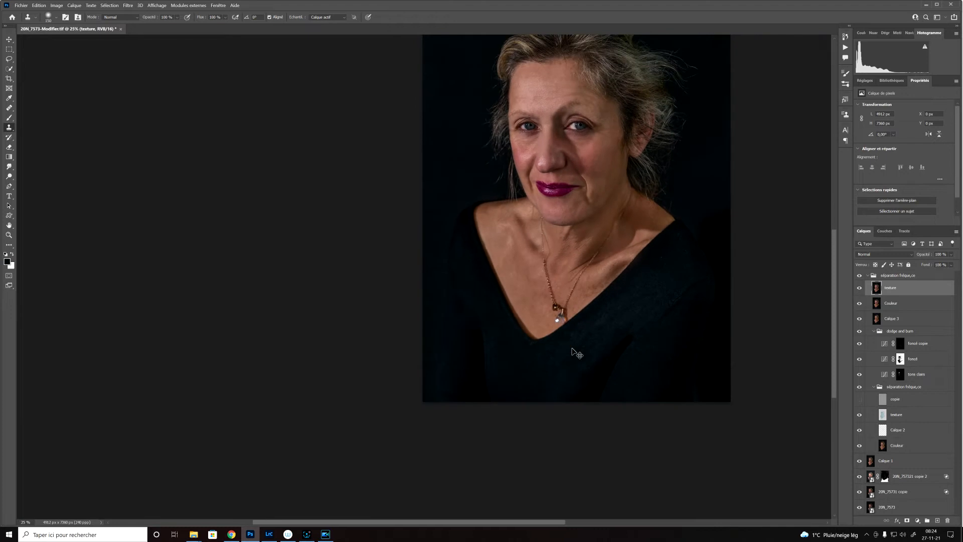
alt+click(688, 322)
drag(682, 296, 677, 299)
drag(689, 284, 709, 274)
- Darken and even out the sweater's image-right side on the upper Couleur layer, using a 1000-pixel Brush at 5% flow with sampled sweater colour
click(879, 304)
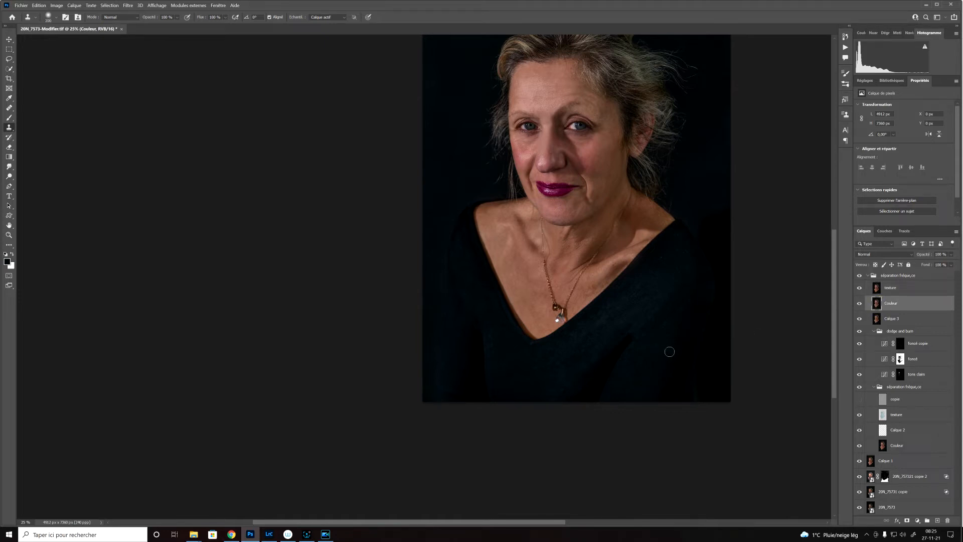
key(bracketright)
key(bracketright)
key(bracketright)
key(bracketright)
mouse_move(659, 370)
mouse_down()
mouse_move(687, 278)
mouse_move(660, 297)
mouse_move(666, 326)
mouse_move(660, 295)
mouse_up()
key(b)
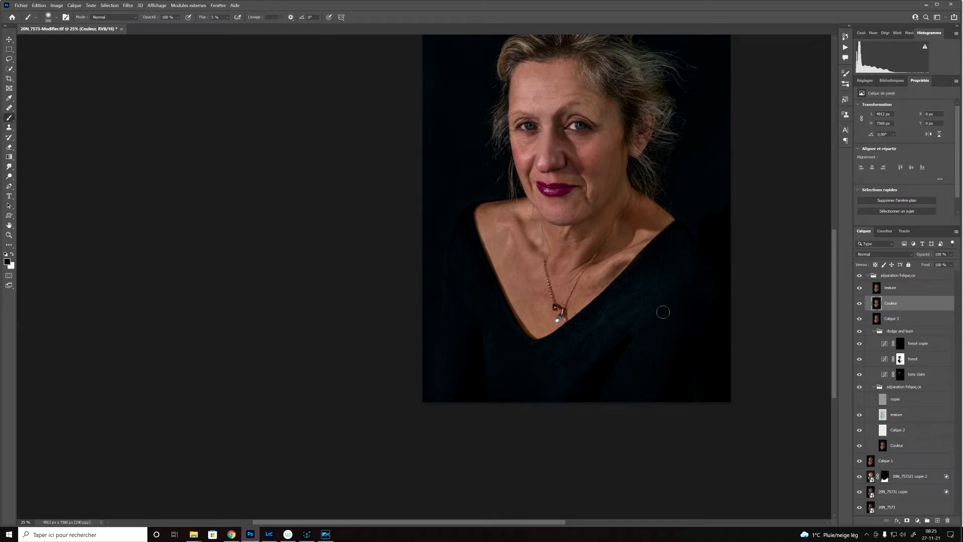
key(])
key(])
key(])
mouse_move(680, 298)
mouse_down()
mouse_move(651, 319)
mouse_move(652, 351)
mouse_move(672, 306)
mouse_move(671, 315)
mouse_move(658, 305)
mouse_move(633, 317)
mouse_move(658, 288)
mouse_move(570, 376)
mouse_move(654, 285)
mouse_move(562, 355)
mouse_move(650, 289)
mouse_move(583, 361)
mouse_move(609, 355)
mouse_move(590, 362)
mouse_move(683, 256)
mouse_move(585, 356)
mouse_move(666, 288)
mouse_move(662, 329)
mouse_move(682, 326)
mouse_move(587, 346)
mouse_move(590, 337)
mouse_move(553, 378)
mouse_move(566, 375)
mouse_move(569, 395)
mouse_move(649, 349)
mouse_move(590, 329)
mouse_move(591, 337)
mouse_move(624, 317)
mouse_move(613, 314)
mouse_move(549, 364)
mouse_move(606, 332)
mouse_up()
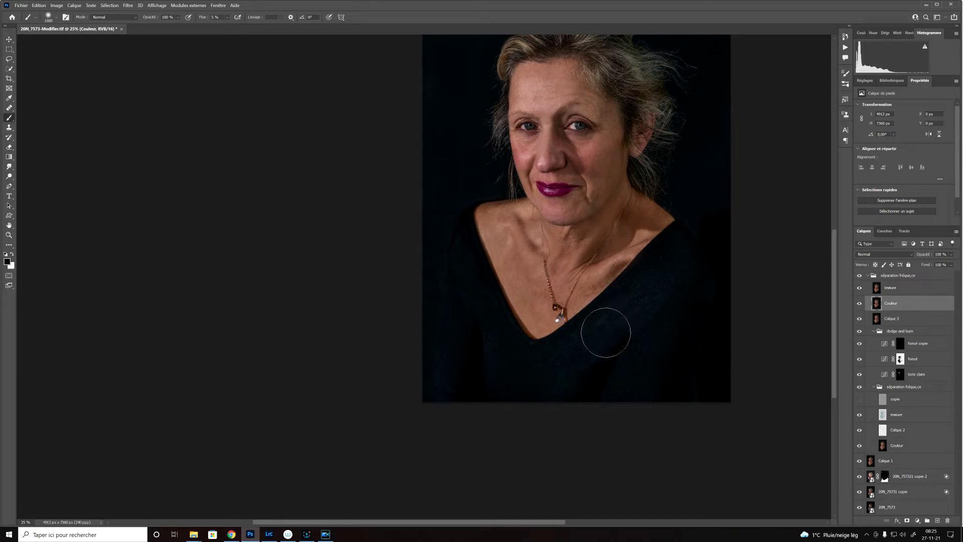
alt+click(570, 368)
mouse_move(608, 319)
mouse_down()
mouse_move(639, 301)
mouse_move(580, 341)
mouse_move(576, 365)
mouse_move(611, 321)
mouse_move(662, 307)
mouse_move(597, 320)
mouse_move(645, 299)
mouse_move(669, 327)
mouse_move(616, 324)
mouse_move(670, 287)
mouse_move(649, 389)
mouse_up()
key(ctrl+plus)
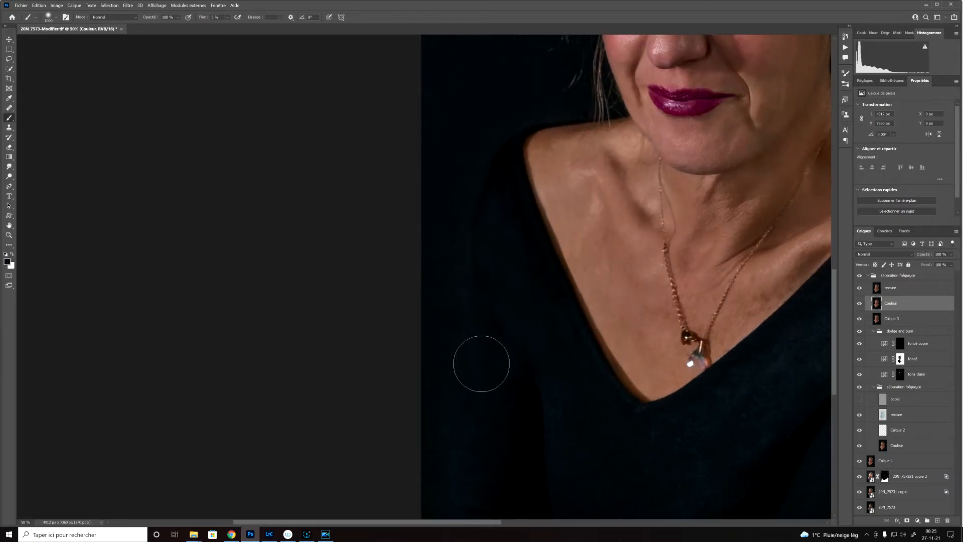
drag(528, 355, 458, 326)
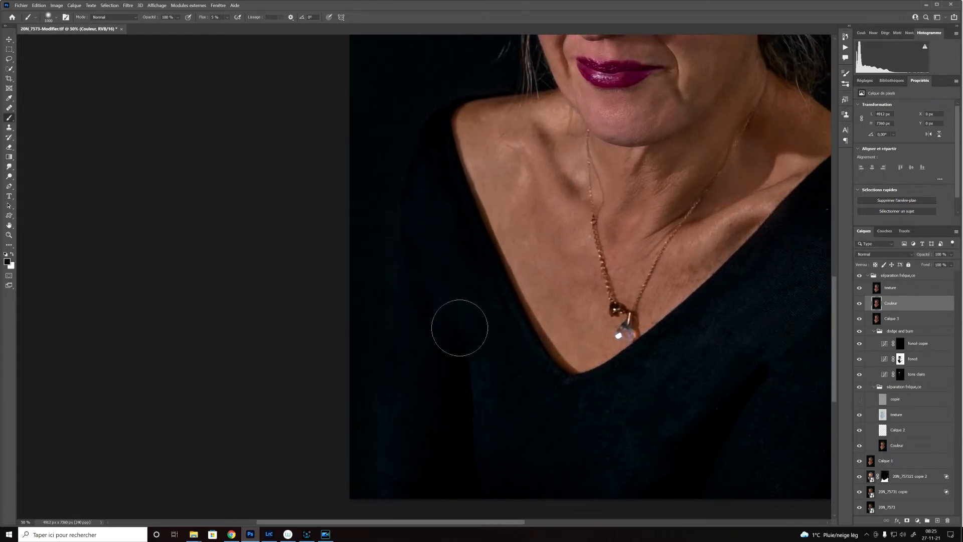
key(ctrl+minus)
key(ctrl+minus)
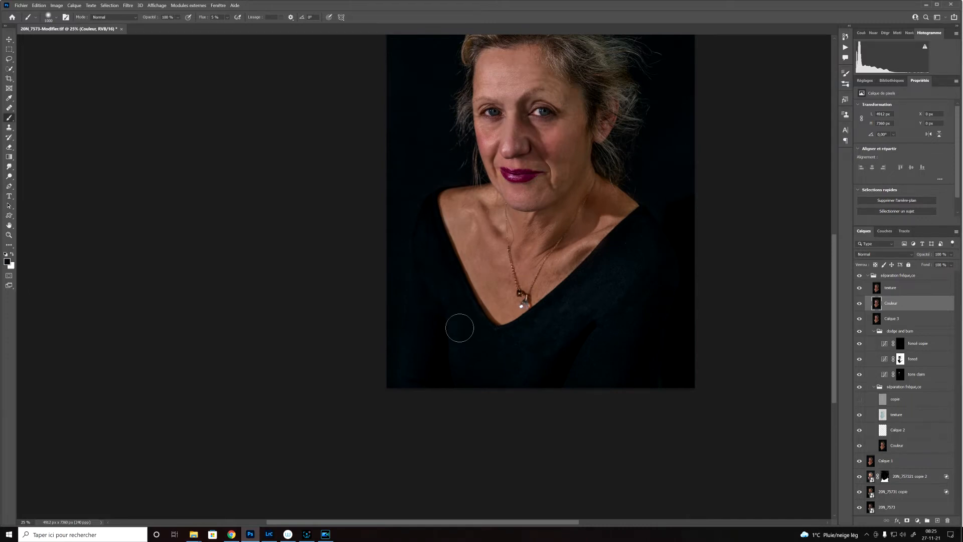
drag(459, 302, 431, 362)
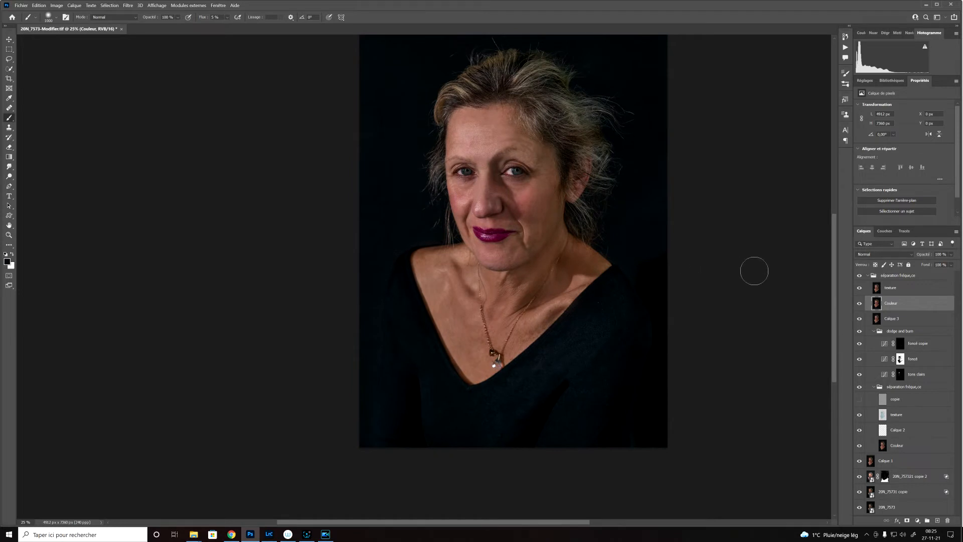
- Create a new empty layer and place it at the top of the stack, above the upper séparation fréquence group
click(893, 277)
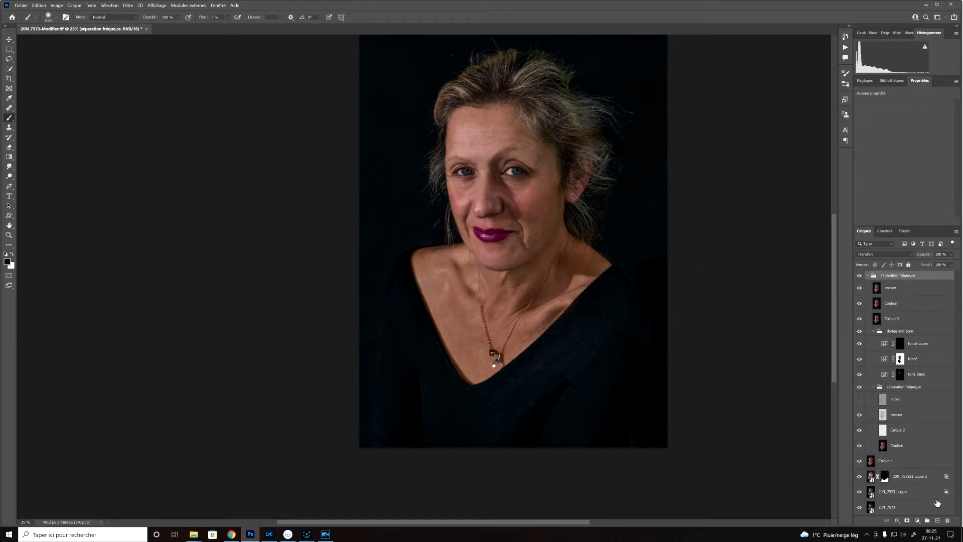
click(939, 522)
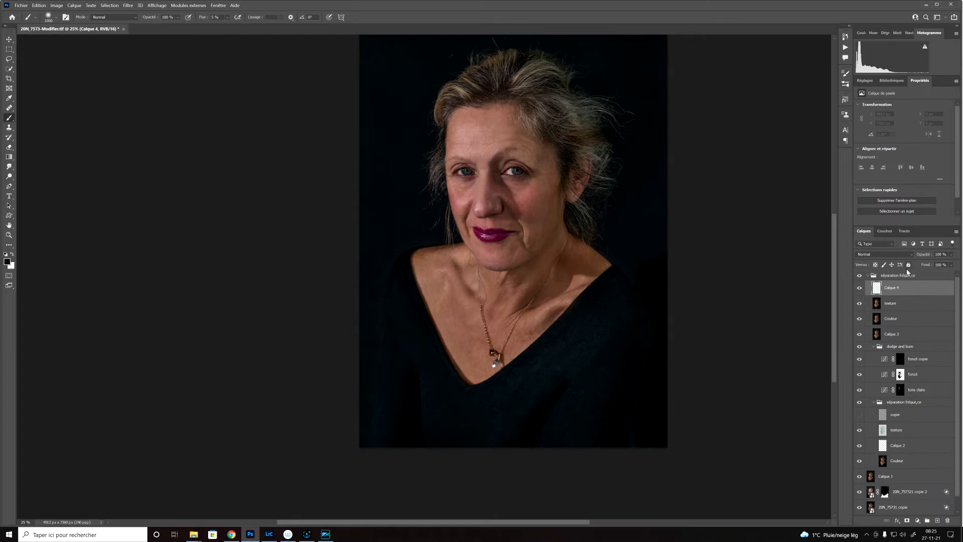
drag(912, 290, 912, 274)
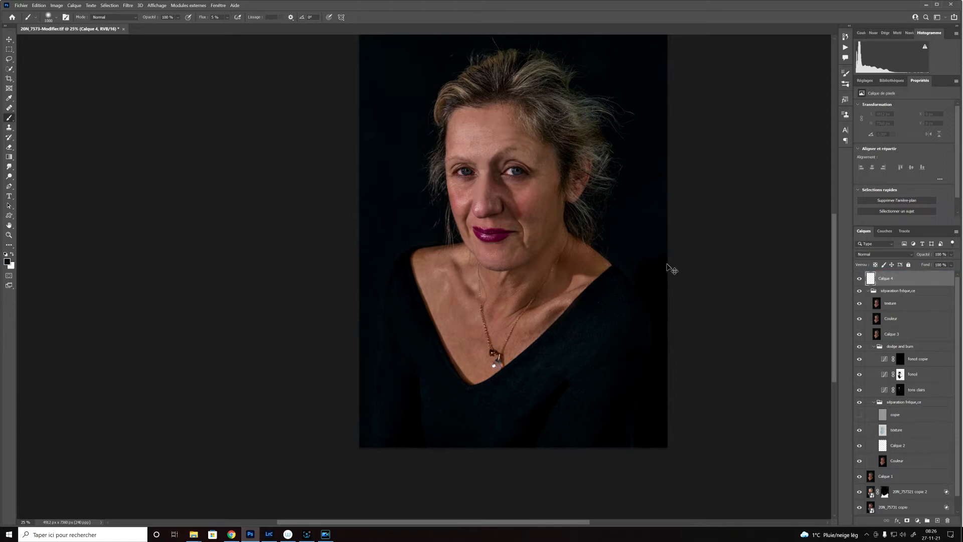
key(ctrl+minus)
drag(637, 239, 495, 346)
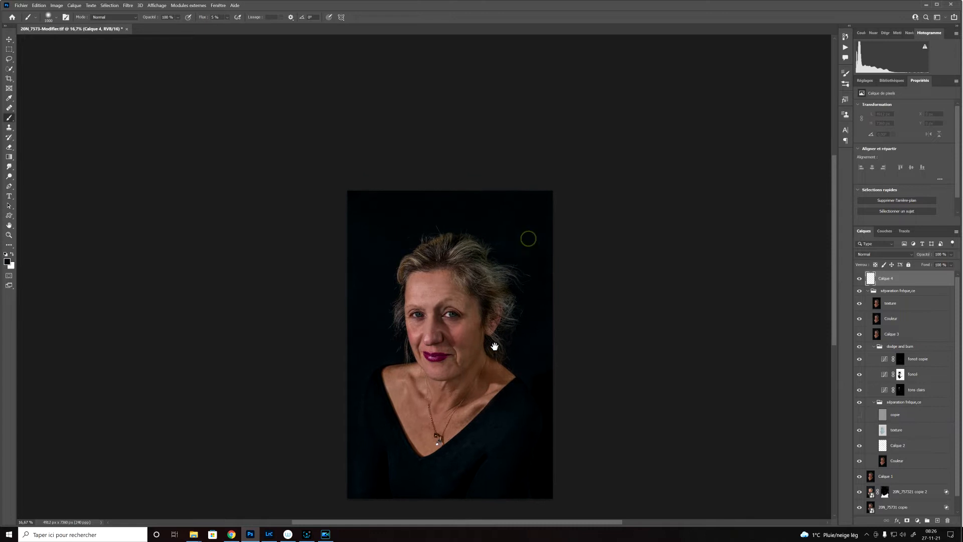
- Draw a closed Pen path that follows the desired outer contour of the image-right hair and returns across the face to the crown
key(ctrl+plus)
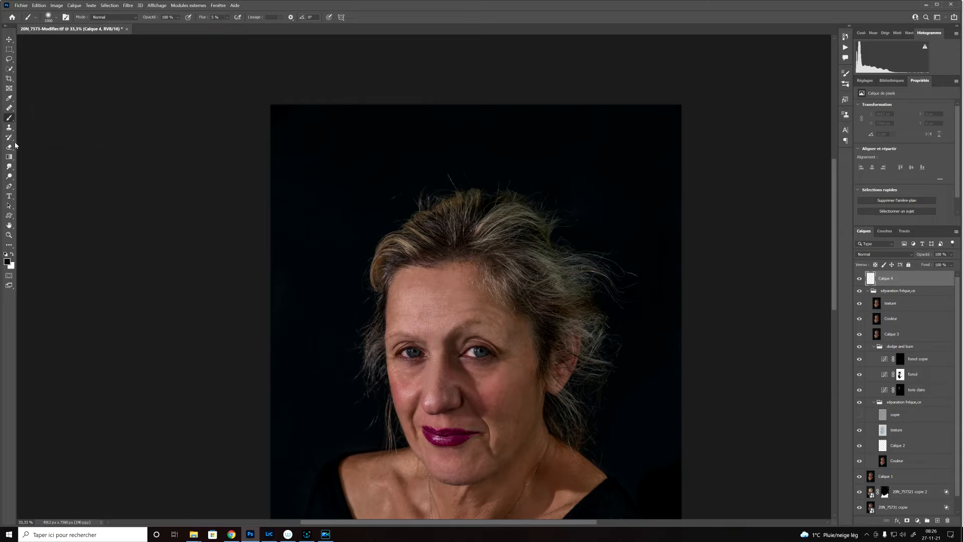
click(9, 187)
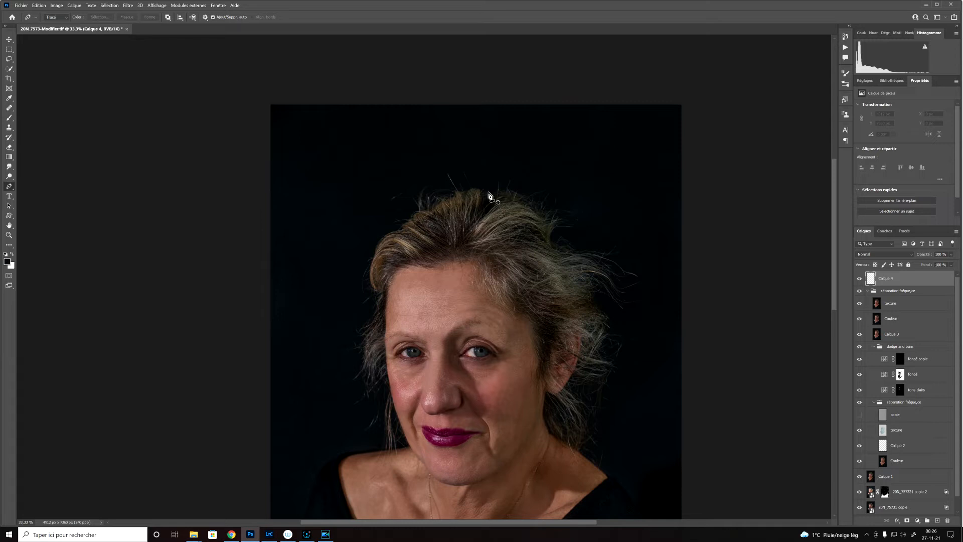
drag(491, 189, 501, 191)
drag(598, 332, 562, 430)
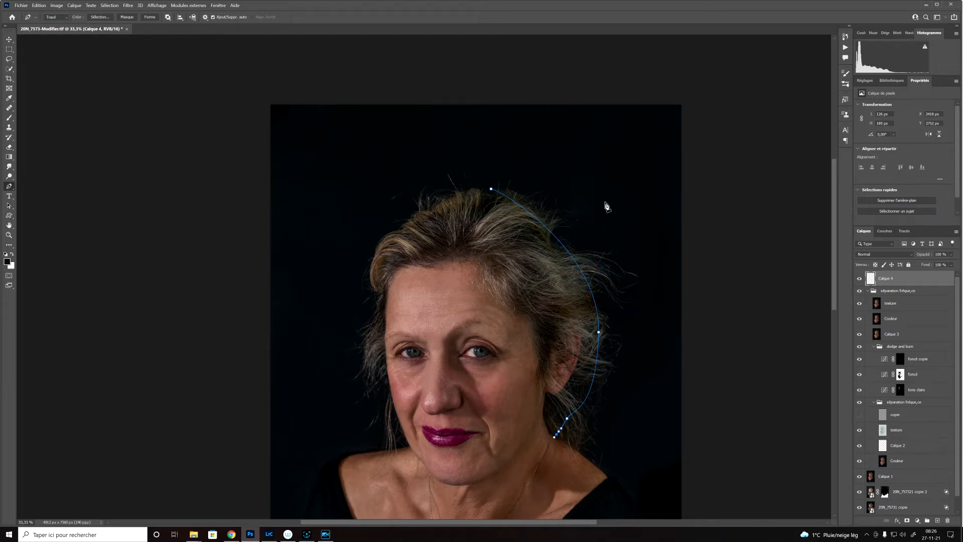
click(511, 385)
click(486, 306)
click(458, 259)
click(490, 191)
- Convert the closed hair path into a new selection
right_click(588, 284)
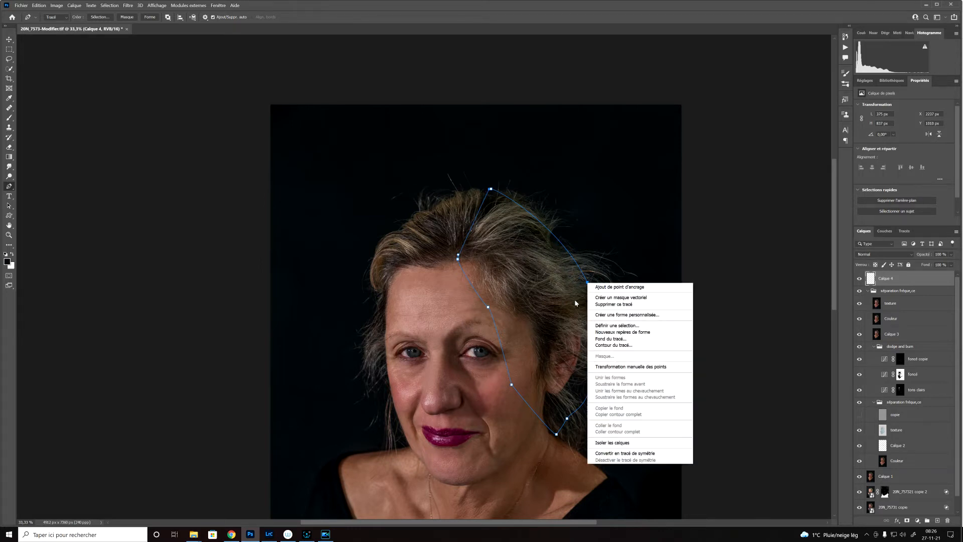
click(617, 325)
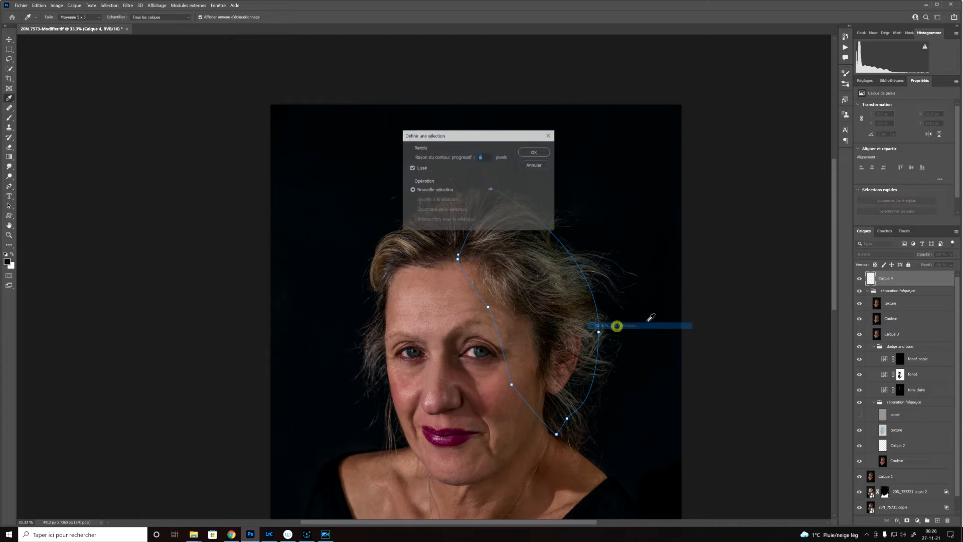
click(546, 153)
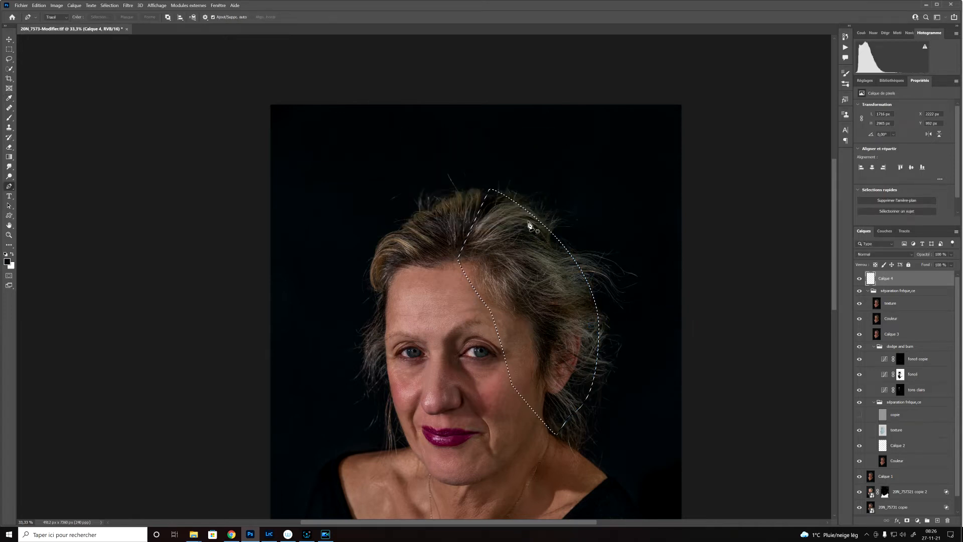
- Try to clone dark background over the flyaway hair beside the crown with the Clone Stamp sampling only the current layer
key(s)
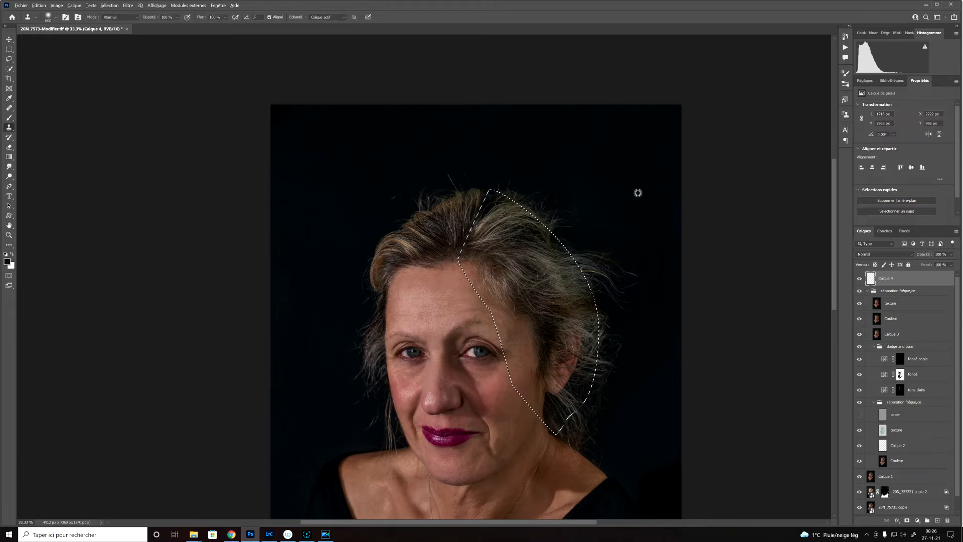
alt+click(619, 202)
mouse_move(558, 193)
mouse_down()
mouse_move(594, 229)
mouse_move(540, 183)
mouse_up()
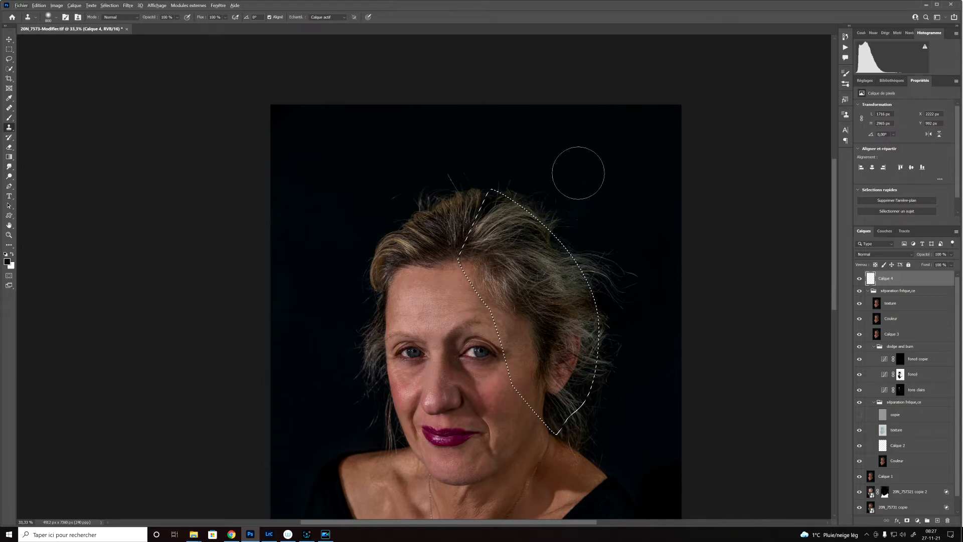
- Invert the selection and set the Clone Stamp to sample the active layer and those below (Actif et inférieurs)
click(109, 5)
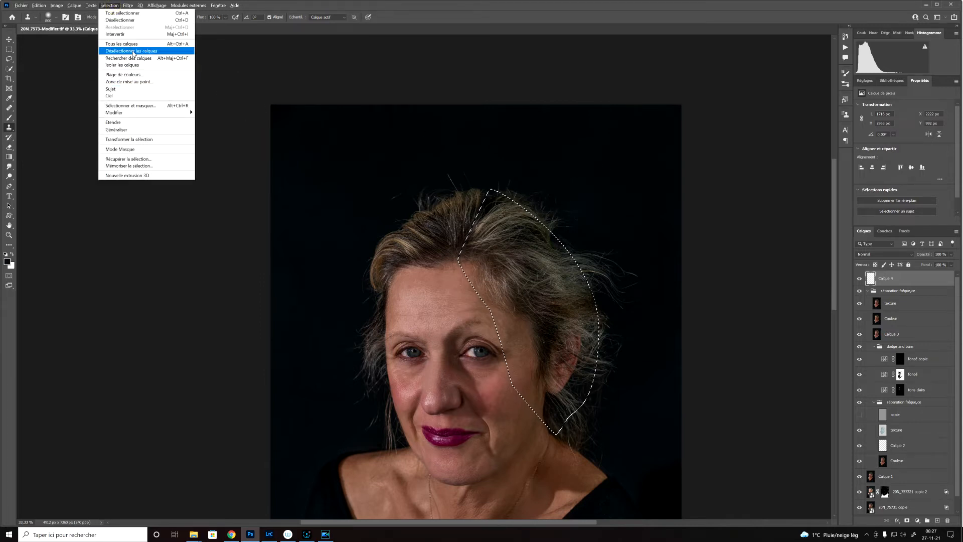
click(133, 34)
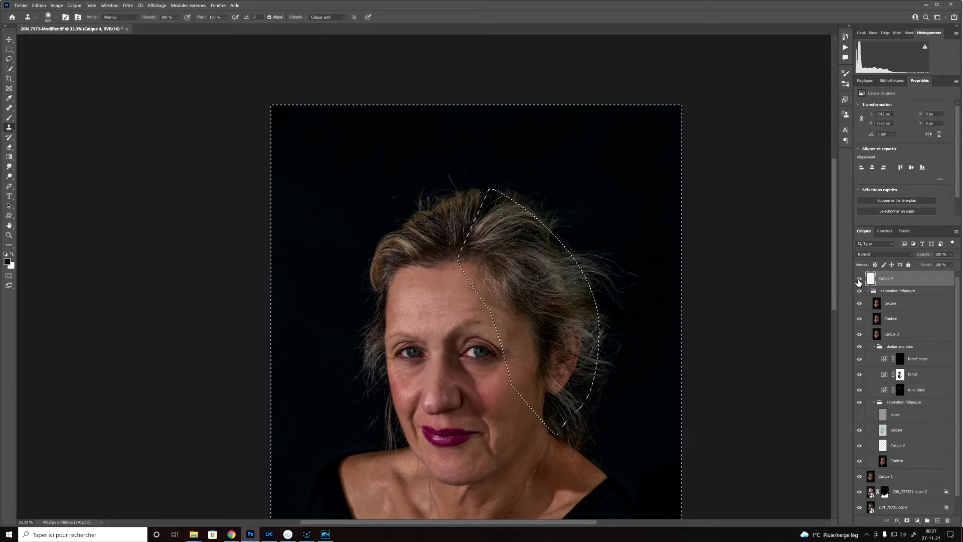
click(343, 20)
click(340, 29)
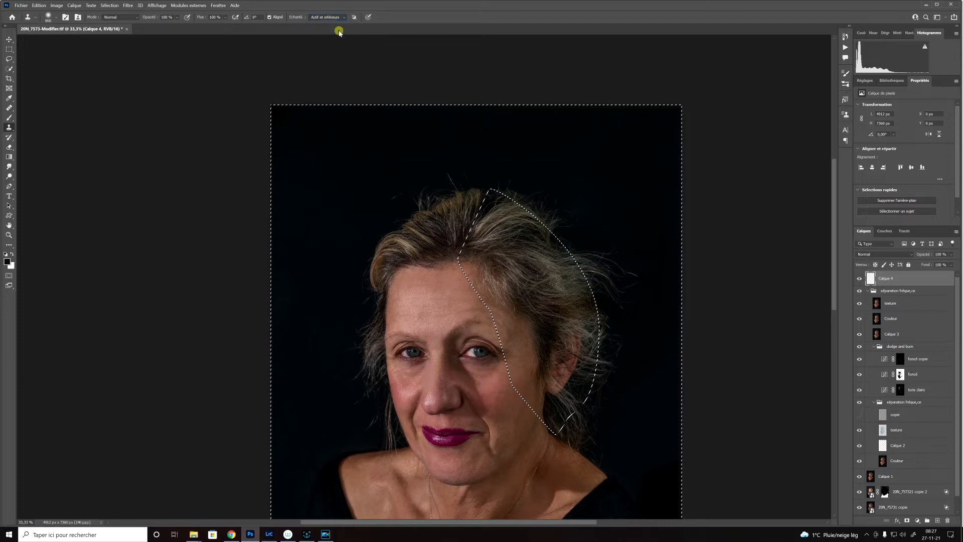
- Clone sampled dark background over the flyaway hairs outside the image-right hair contour, from crown to shoulder, and deselect
alt+click(616, 156)
mouse_move(533, 175)
mouse_down()
mouse_move(579, 216)
mouse_move(509, 173)
mouse_up()
alt+click(590, 190)
mouse_move(588, 217)
mouse_down()
mouse_move(626, 308)
mouse_move(621, 271)
mouse_move(619, 387)
mouse_move(602, 426)
mouse_move(650, 348)
mouse_move(640, 344)
mouse_move(628, 251)
mouse_up()
alt+click(622, 168)
drag(620, 195, 612, 170)
alt+click(612, 165)
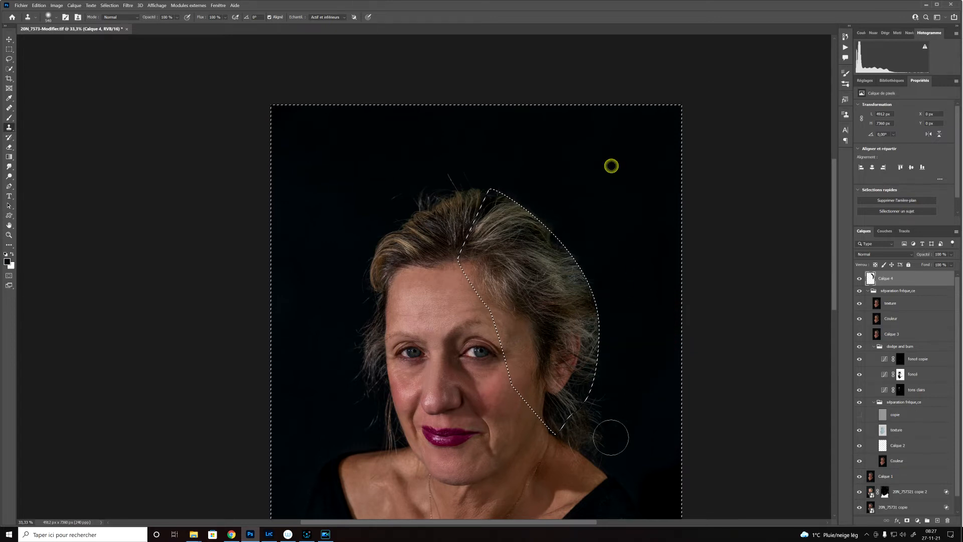
mouse_move(612, 405)
mouse_down()
mouse_move(593, 426)
mouse_move(601, 442)
mouse_move(588, 436)
mouse_move(594, 420)
mouse_move(586, 426)
mouse_move(611, 402)
mouse_up()
key(ctrl+d)
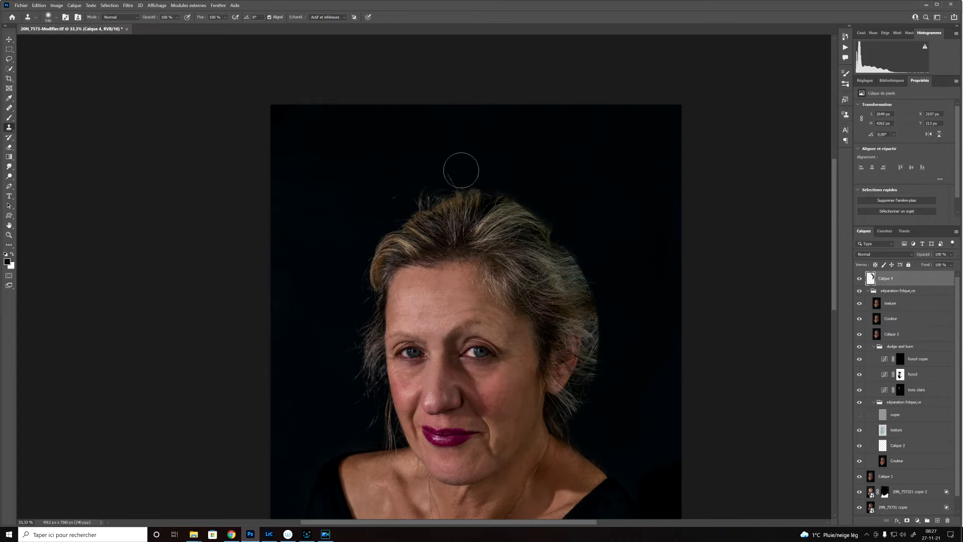
- Clone dark background over the stray hairs above the crown and along the upper image-left hairline
alt+click(443, 139)
click(453, 174)
click(389, 201)
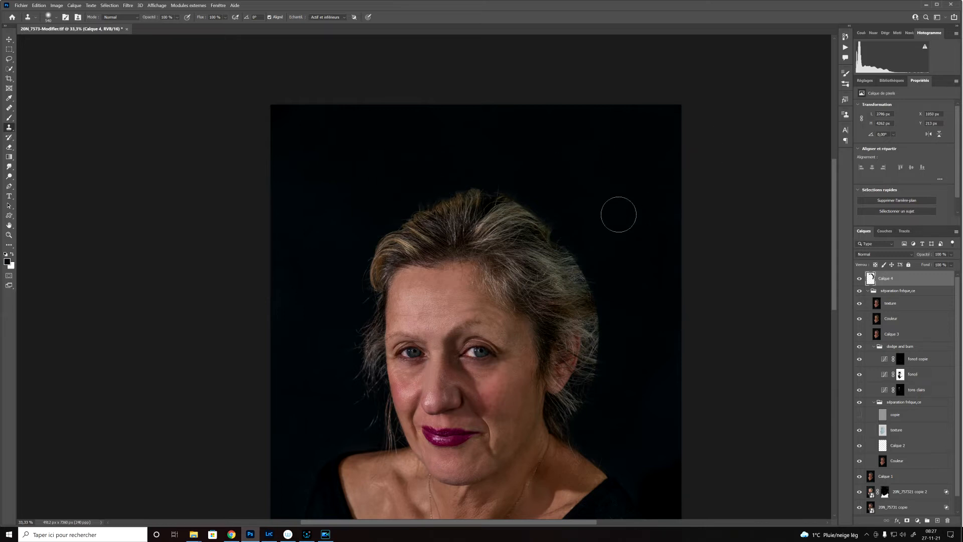
- Create a new layer and clone a lock of hair from the crown onto the empty background above the image-right side
click(938, 522)
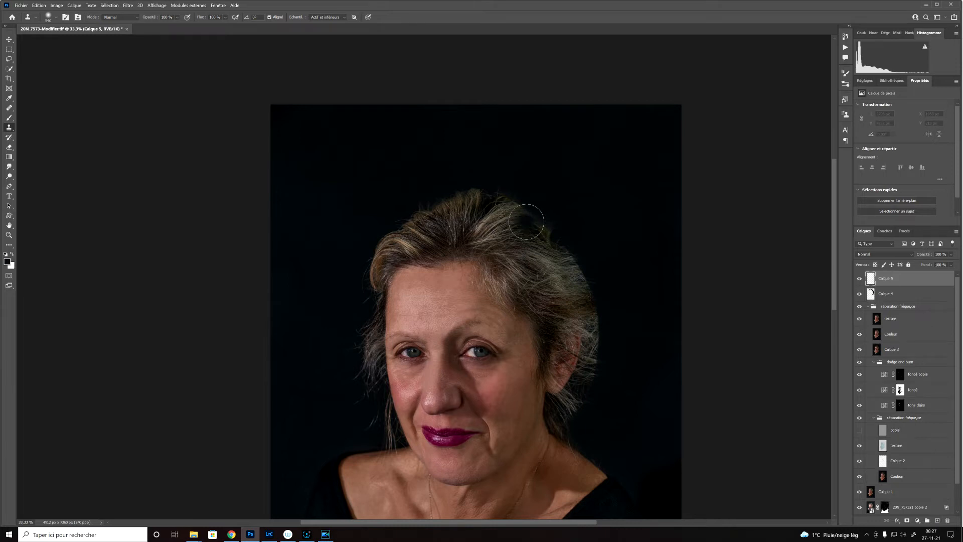
mouse_move(502, 228)
mouse_down()
mouse_move(487, 233)
mouse_move(494, 231)
mouse_up()
alt+click(493, 226)
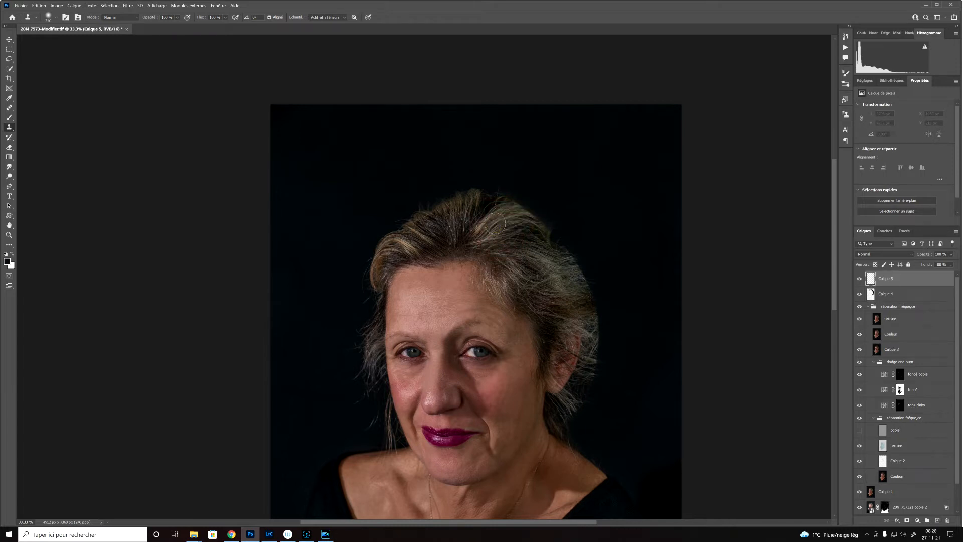
mouse_move(559, 166)
mouse_down()
mouse_move(586, 143)
mouse_move(553, 139)
mouse_move(578, 142)
mouse_move(560, 174)
mouse_move(603, 143)
mouse_move(548, 193)
mouse_move(552, 172)
mouse_up()
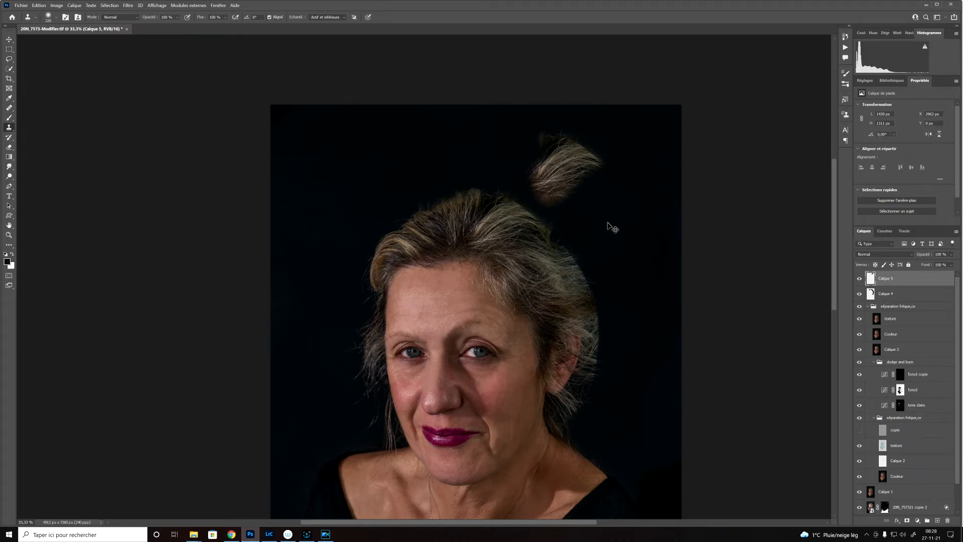
- Move the cloned lock of hair over the image-right side near the ear and rotate it to about 113°
key(ctrl+t)
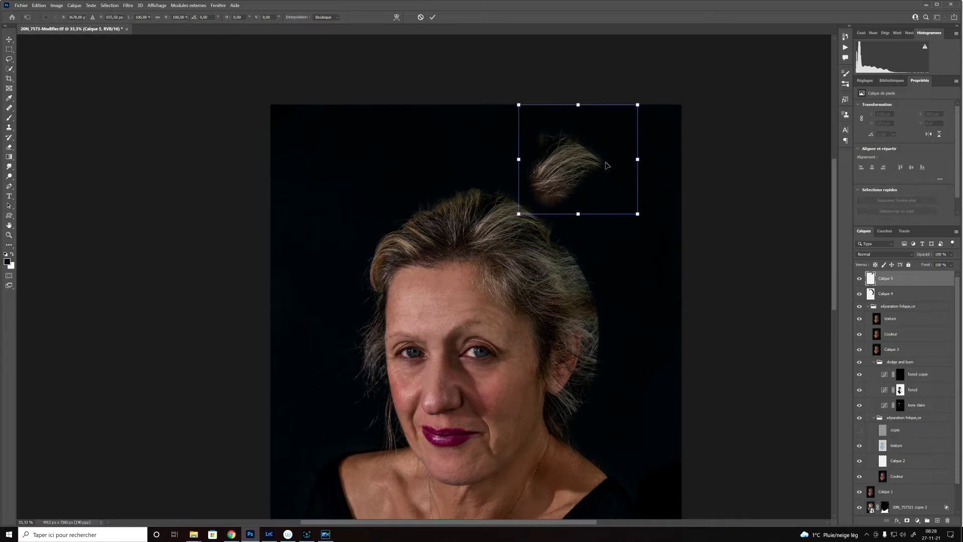
drag(603, 166, 607, 268)
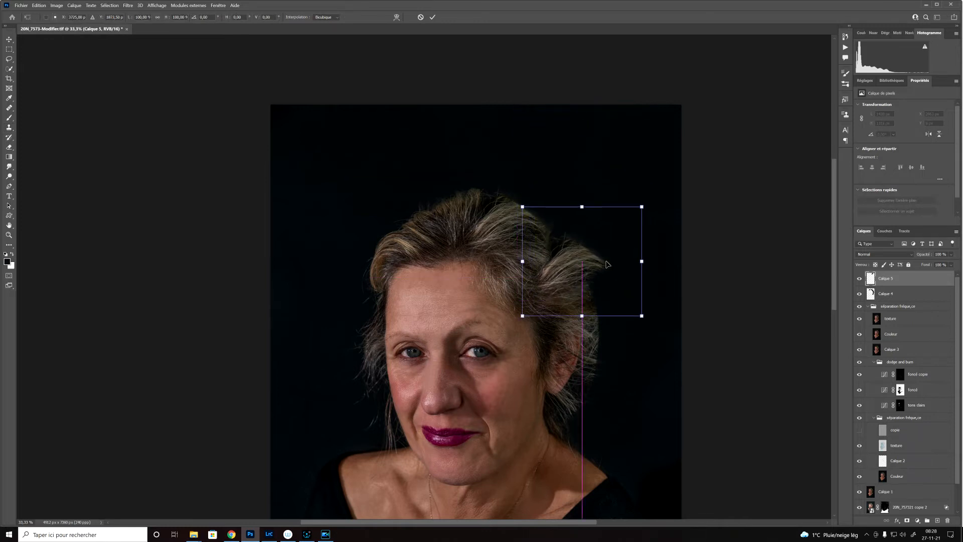
drag(603, 187, 645, 266)
drag(588, 274, 592, 352)
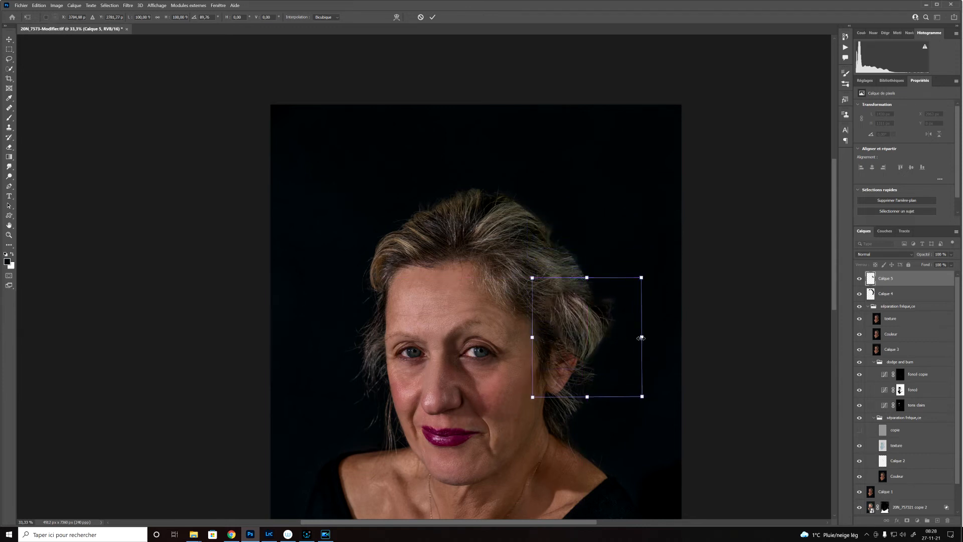
drag(657, 330, 658, 353)
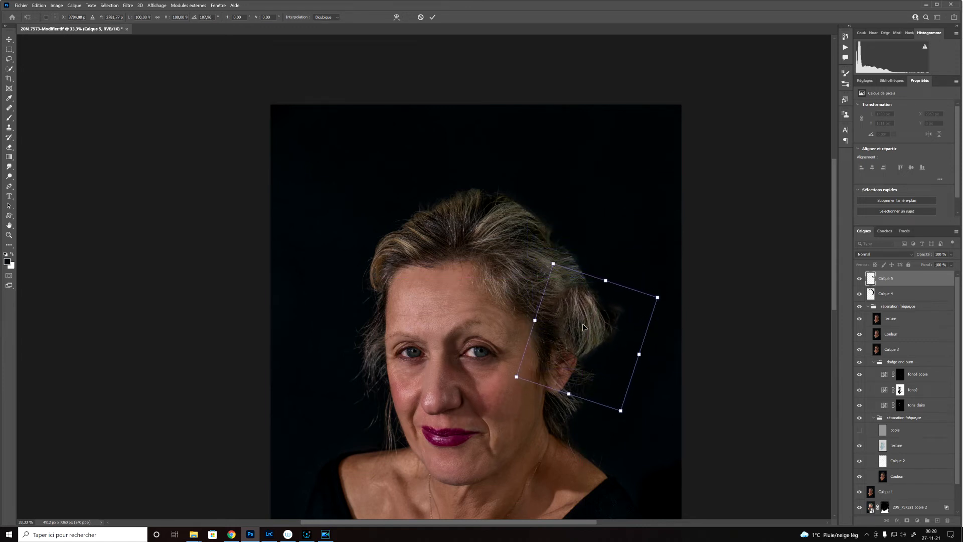
drag(579, 341, 575, 354)
drag(651, 360, 650, 374)
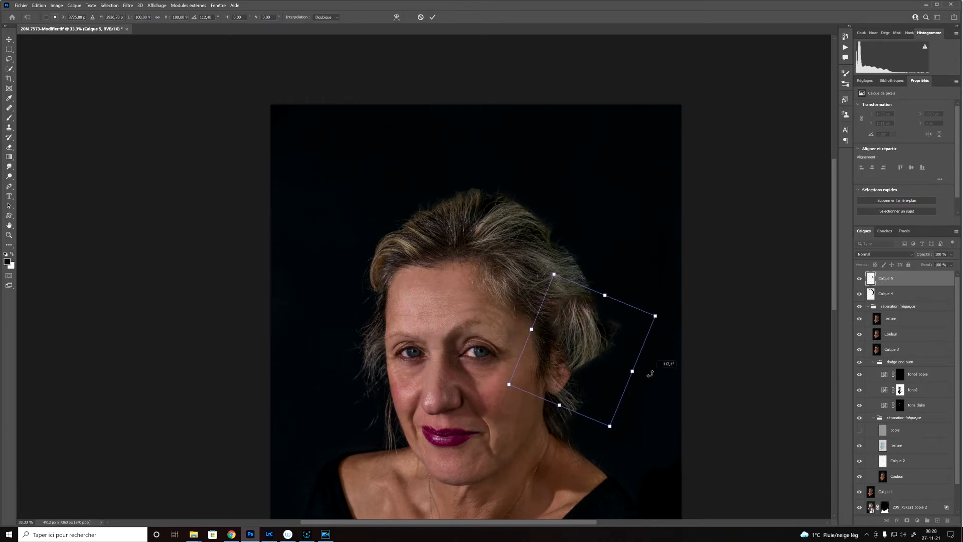
- Enlarge and reposition the lock so it covers the side hair down past the ear, and apply the transformation
drag(554, 273, 548, 255)
drag(609, 425, 597, 481)
drag(566, 290, 564, 288)
key(Return)
- Add a layer mask to the cloned hair layer and retouch the mask along the lock's outer edge and upper seam with the Clone Stamp
key(s)
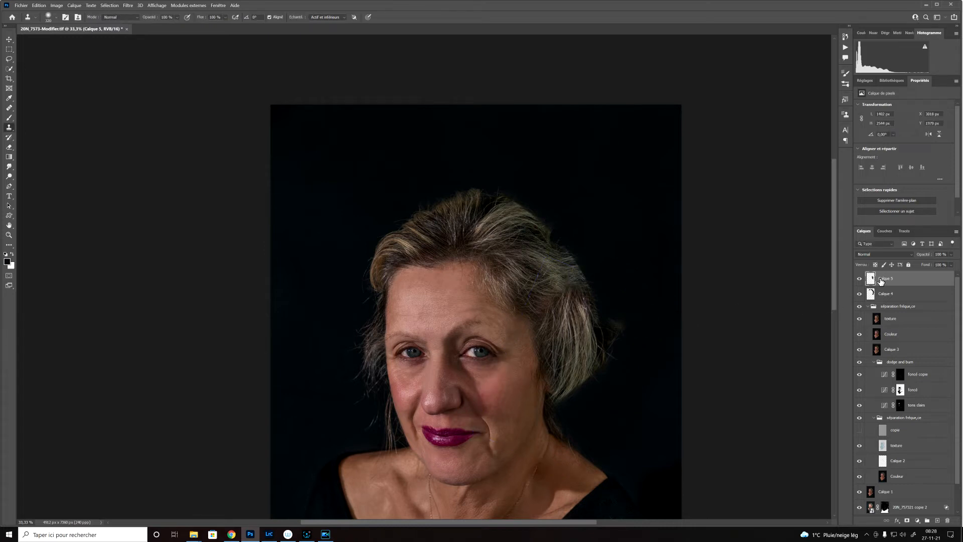
click(907, 521)
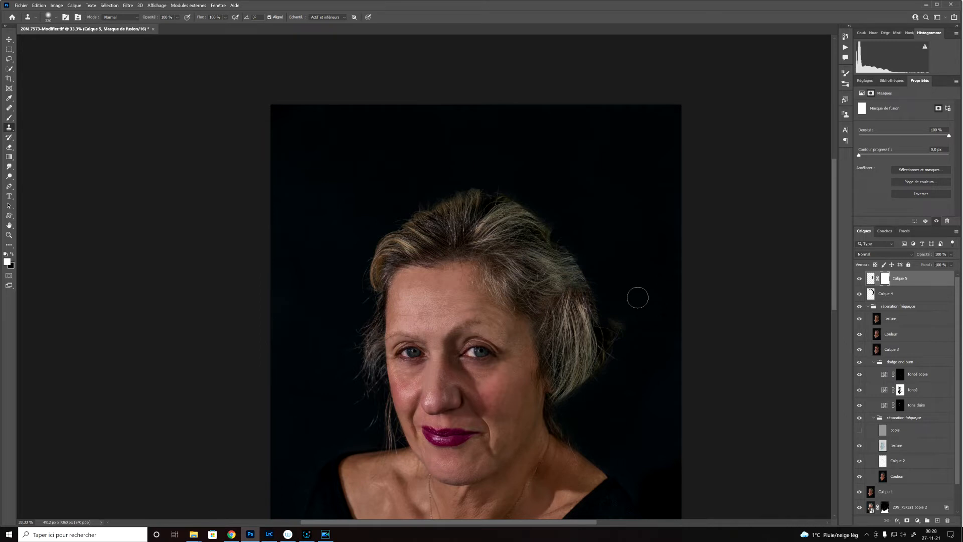
key(x)
alt+click(625, 301)
drag(628, 341, 616, 309)
click(573, 291)
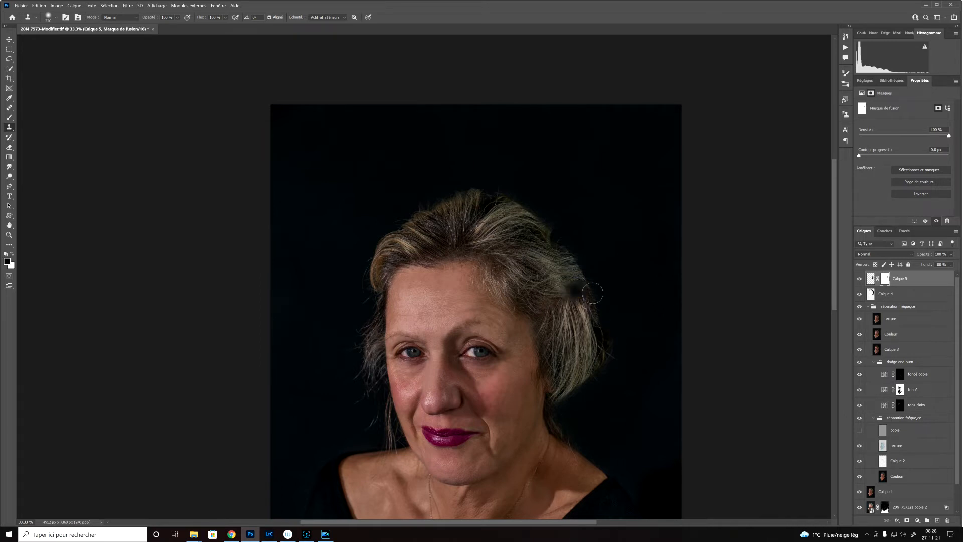
mouse_move(556, 295)
mouse_down()
mouse_move(551, 308)
mouse_move(562, 301)
mouse_up()
alt+click(631, 275)
drag(620, 334, 625, 350)
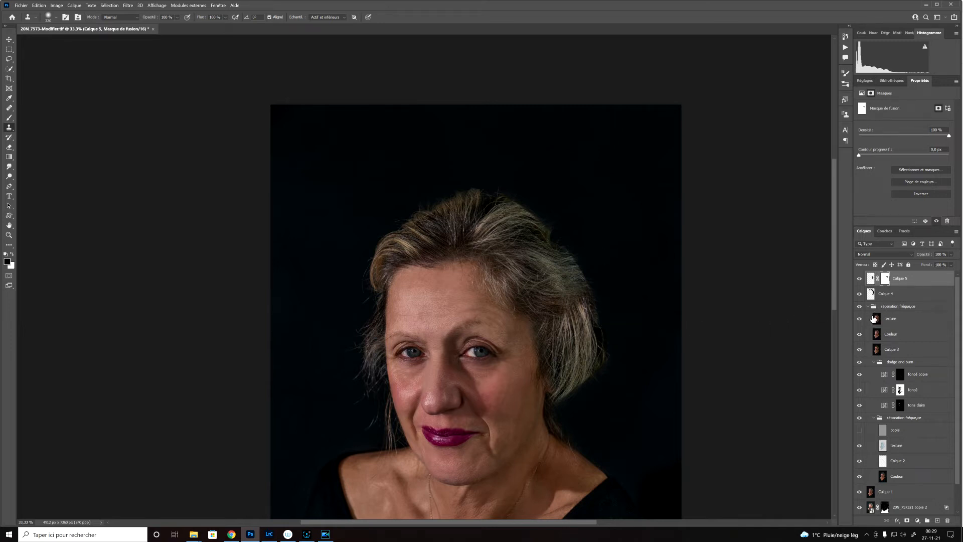
- Try a duplicate of the masked hair layer over the upper image-right hair and discard the duplicate
click(871, 279)
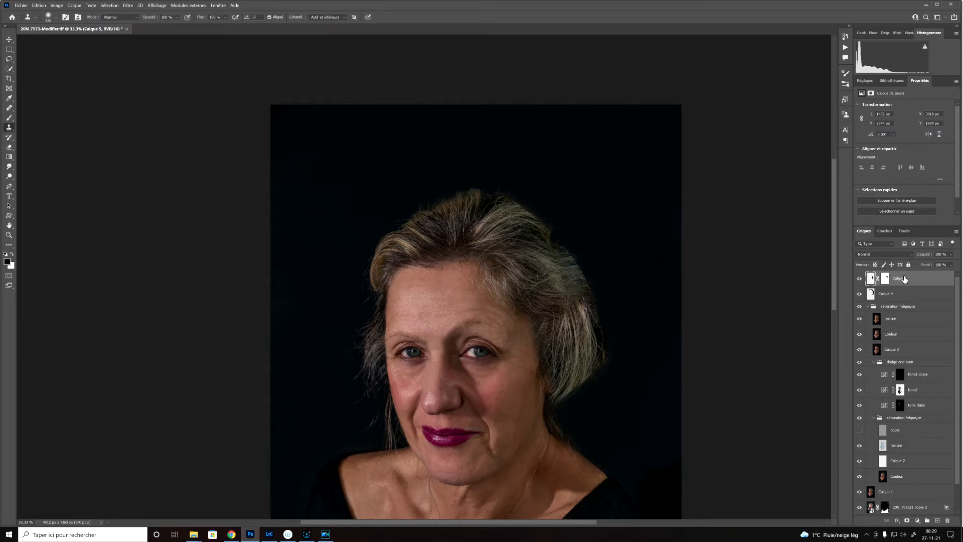
key(ctrl+j)
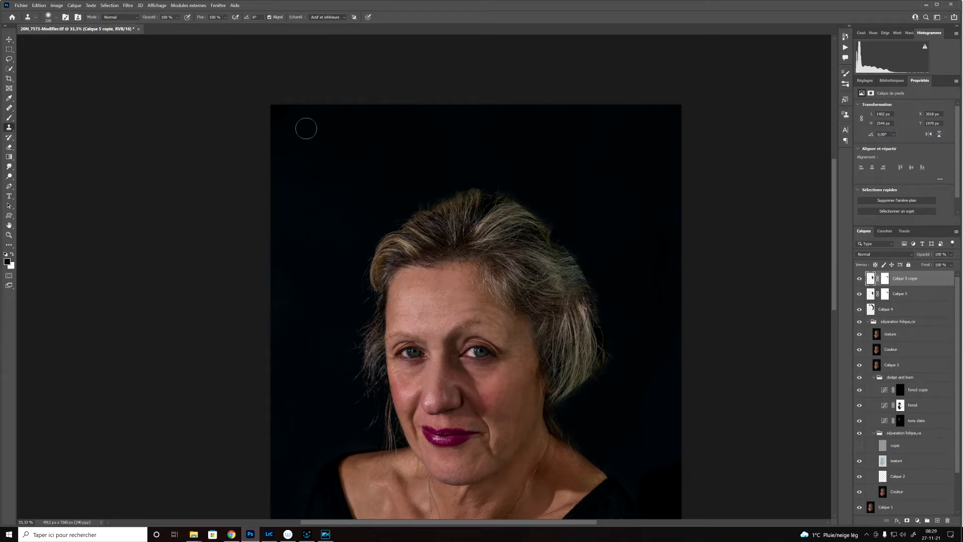
click(9, 39)
drag(572, 316, 510, 221)
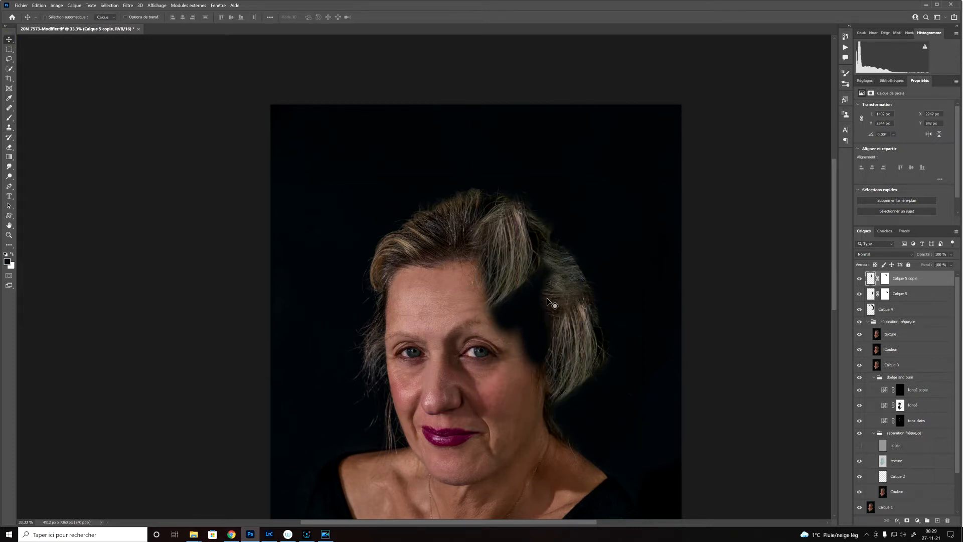
drag(496, 221, 597, 213)
drag(536, 145, 502, 158)
key(ctrl)
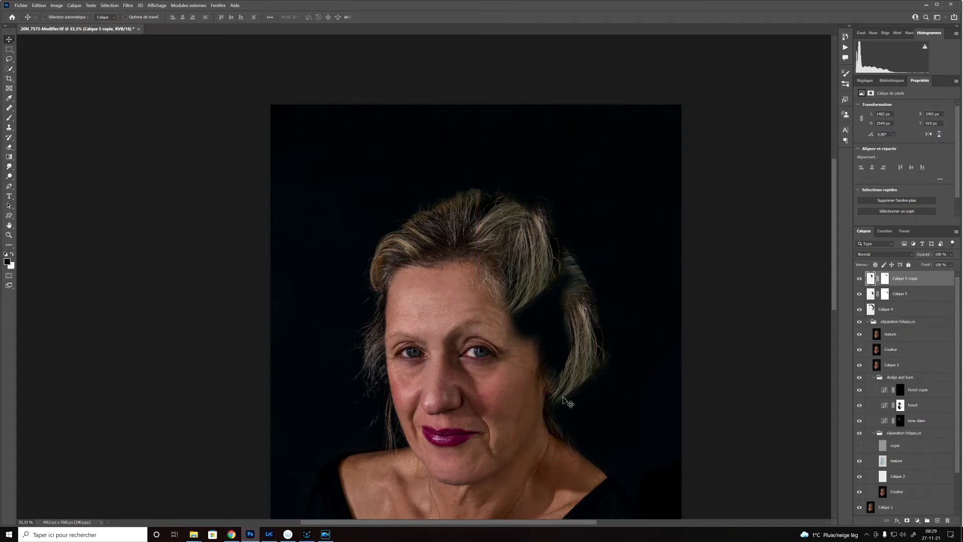
key(ctrl)
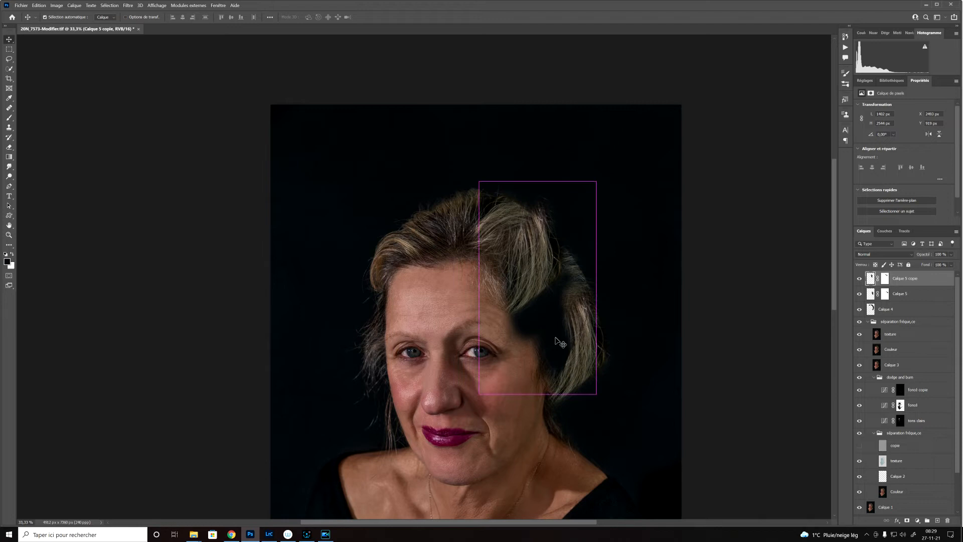
key(ctrl+z)
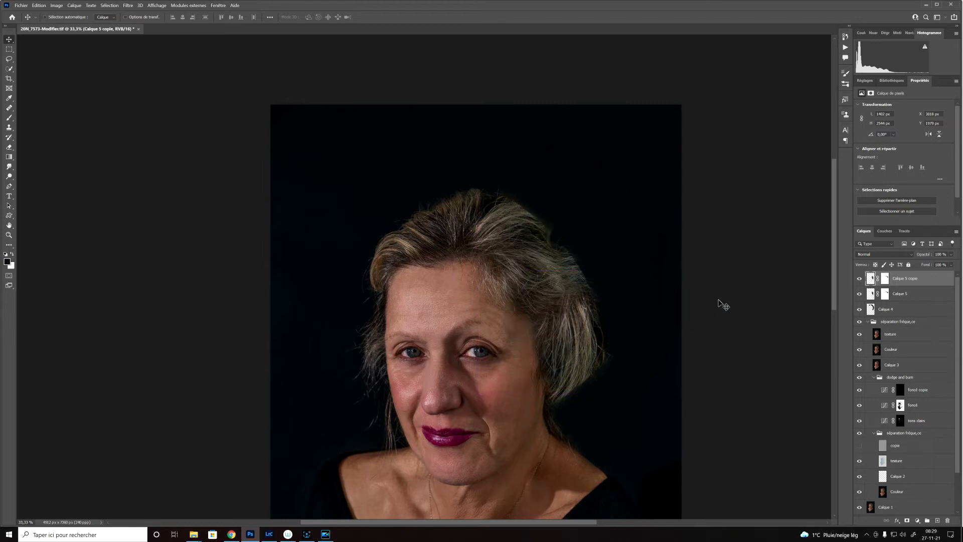
drag(939, 285, 948, 521)
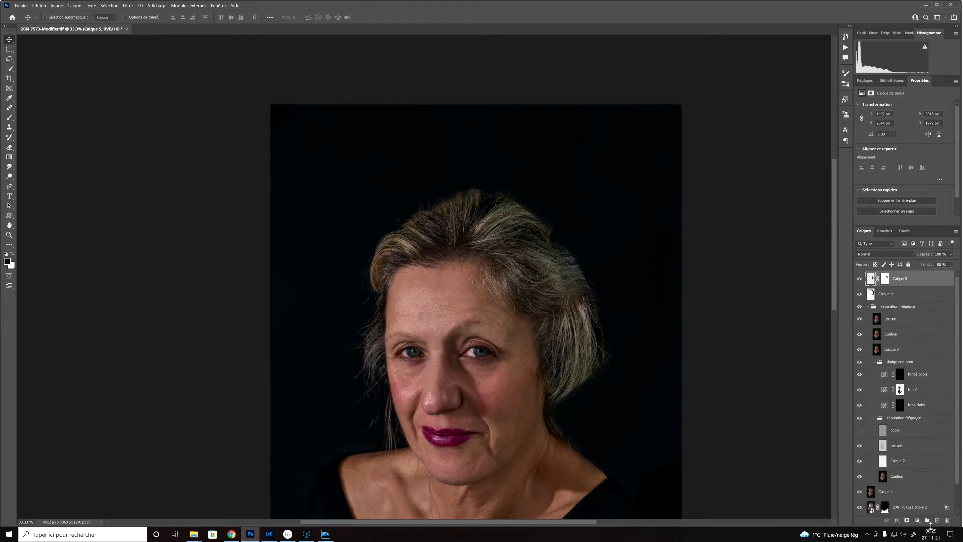
- Create a new layer and clone a lock of the top hair onto the dark background above the head's image-right side
click(938, 521)
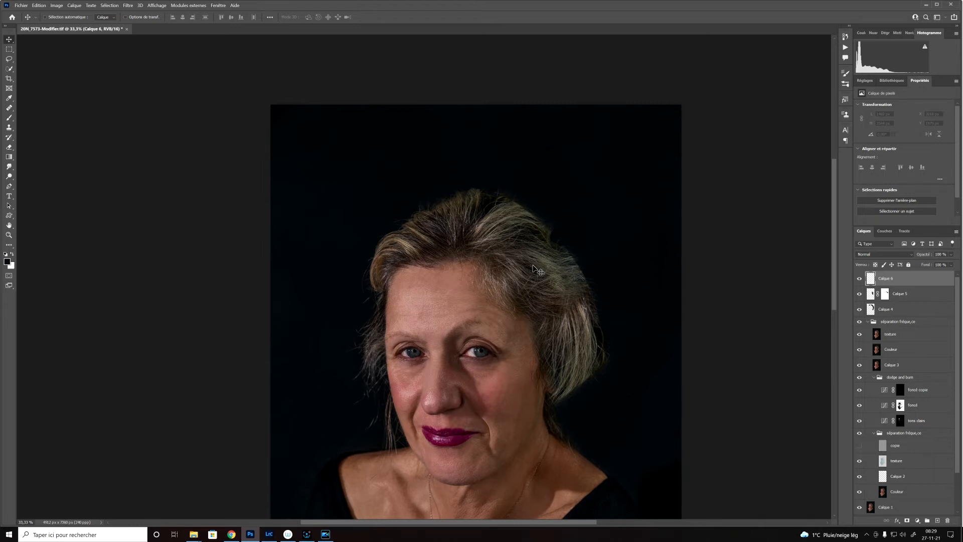
key(s)
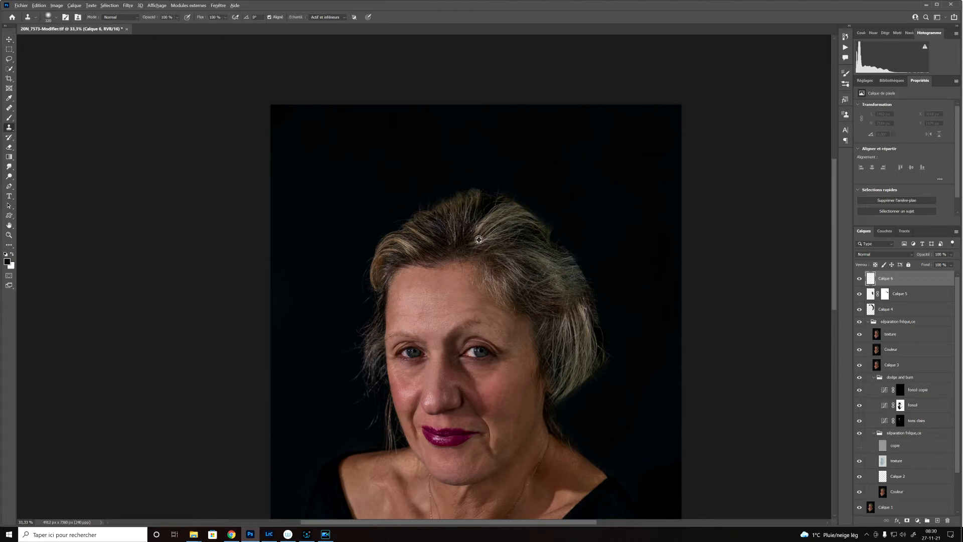
alt+click(496, 236)
mouse_move(564, 183)
mouse_down()
mouse_move(604, 152)
mouse_move(569, 175)
mouse_move(593, 152)
mouse_move(557, 193)
mouse_move(606, 161)
mouse_move(589, 173)
mouse_move(609, 153)
mouse_move(575, 165)
mouse_move(595, 144)
mouse_move(556, 172)
mouse_move(592, 144)
mouse_move(555, 187)
mouse_move(613, 168)
mouse_move(574, 186)
mouse_move(613, 176)
mouse_up()
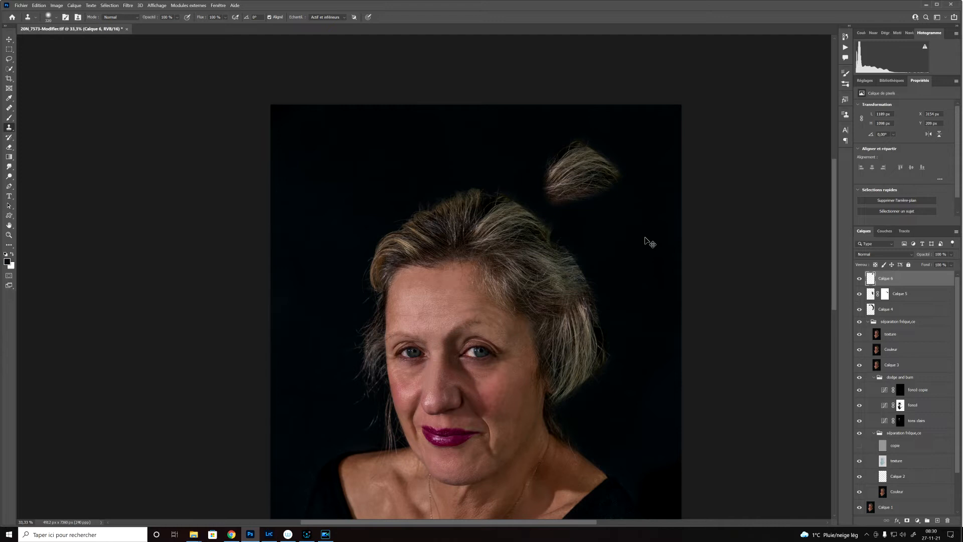
- Rotate the cloned lock about 90°, place it over the upper image-right hair, scale it to about 118.6% and apply the transformation
key(ctrl+t)
drag(652, 157, 617, 267)
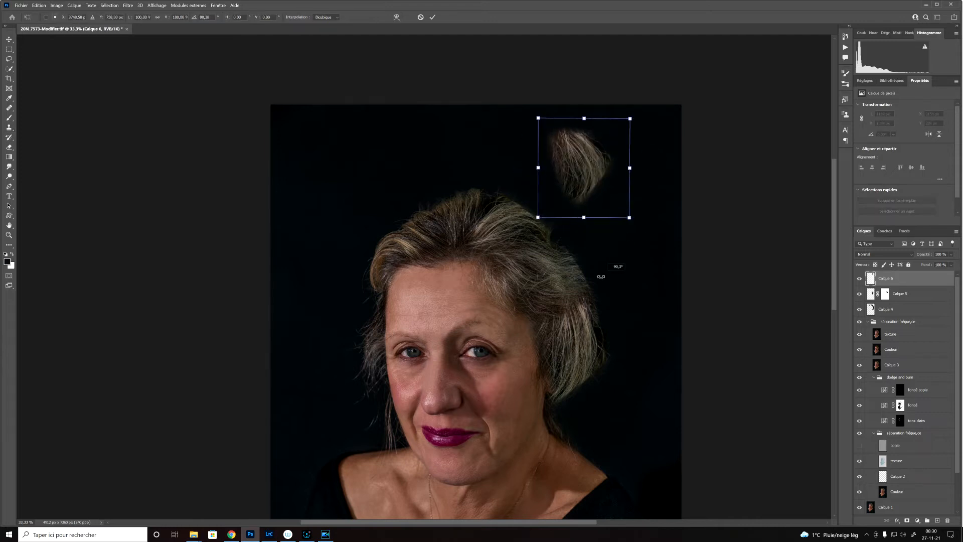
drag(572, 205, 582, 298)
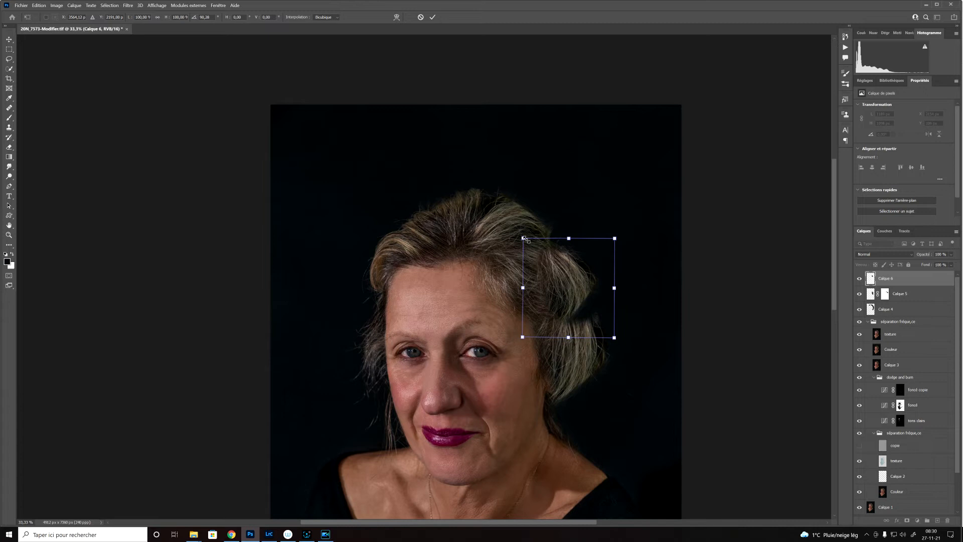
drag(523, 237, 505, 219)
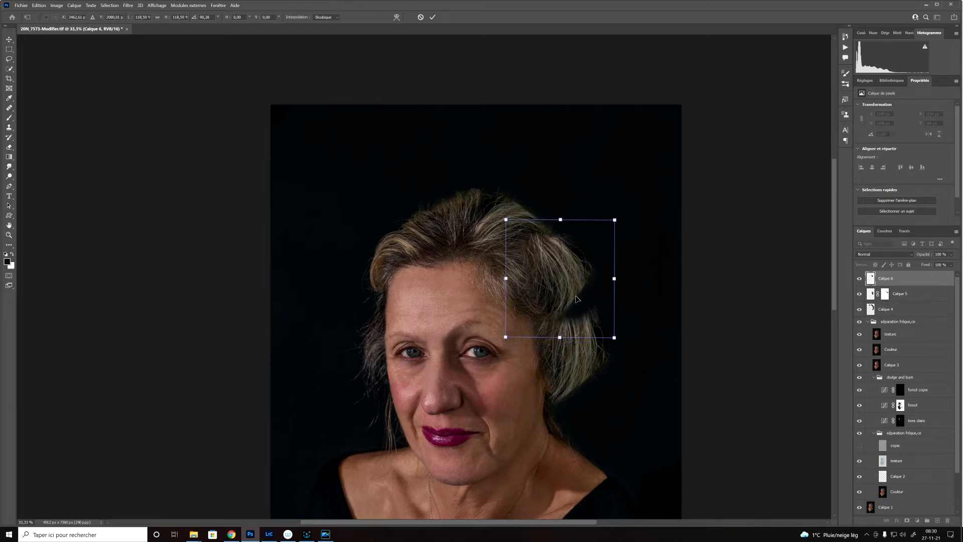
mouse_move(570, 264)
mouse_down()
mouse_move(584, 276)
mouse_move(566, 266)
mouse_up()
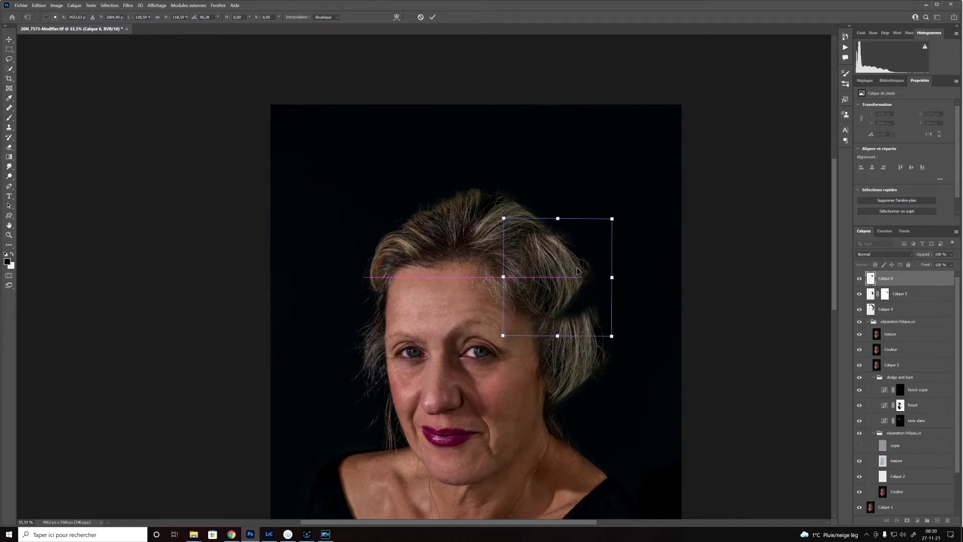
key(Return)
- Add a layer mask to the new lock and retouch it with the Clone Stamp along the lock's lower outer edge
key(s)
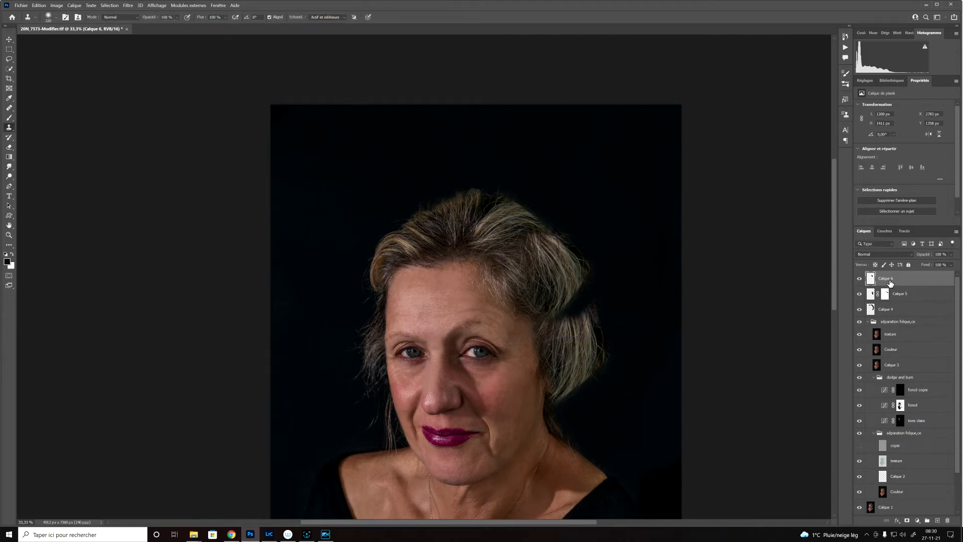
click(908, 521)
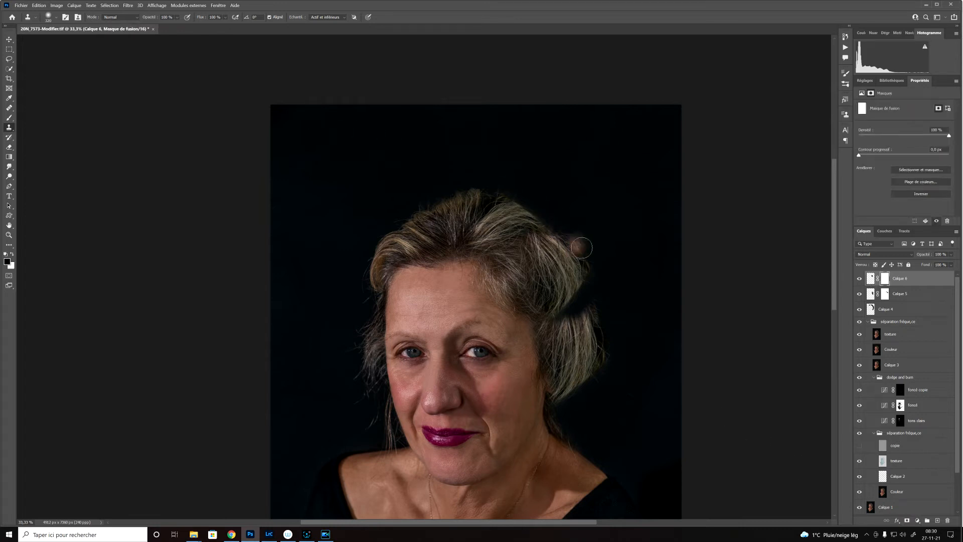
mouse_move(598, 274)
mouse_down()
mouse_move(561, 320)
mouse_move(568, 336)
mouse_move(562, 305)
mouse_move(558, 321)
mouse_move(570, 338)
mouse_move(616, 338)
mouse_move(555, 306)
mouse_move(564, 337)
mouse_move(590, 318)
mouse_move(554, 322)
mouse_up()
- Enlarge the masked lock downward over the seam with the lower side hair, adjust its position and apply the transformation
key(ctrl+t)
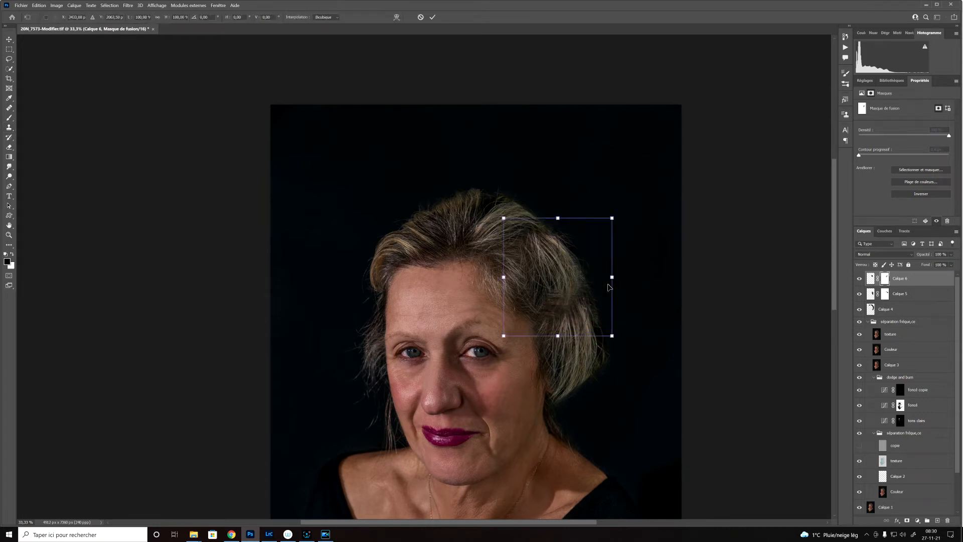
drag(558, 336, 560, 369)
drag(552, 327, 557, 326)
key(s)
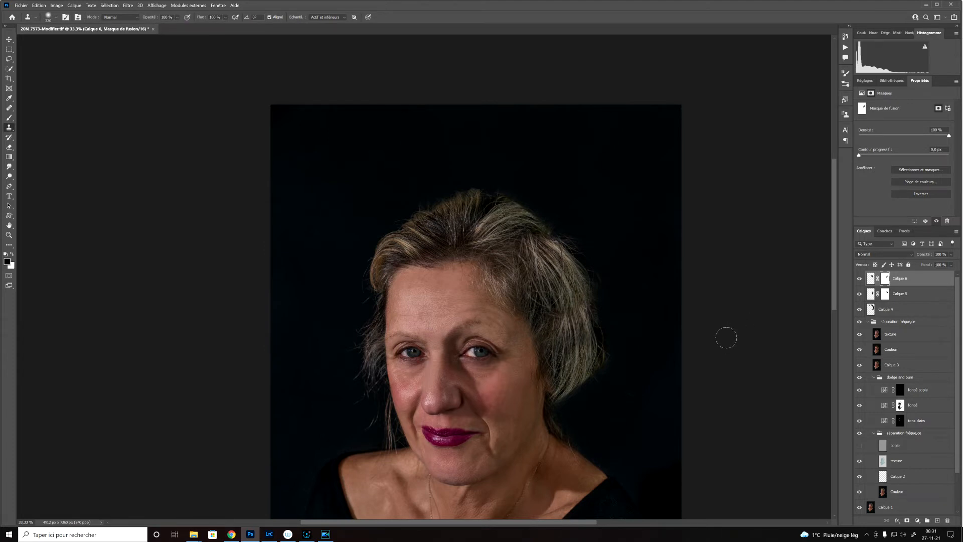
- Create another new layer and clone a lock of the crown hair onto the dark background above the head
key(ctrl+plus)
drag(551, 379, 537, 329)
key(ctrl+minus)
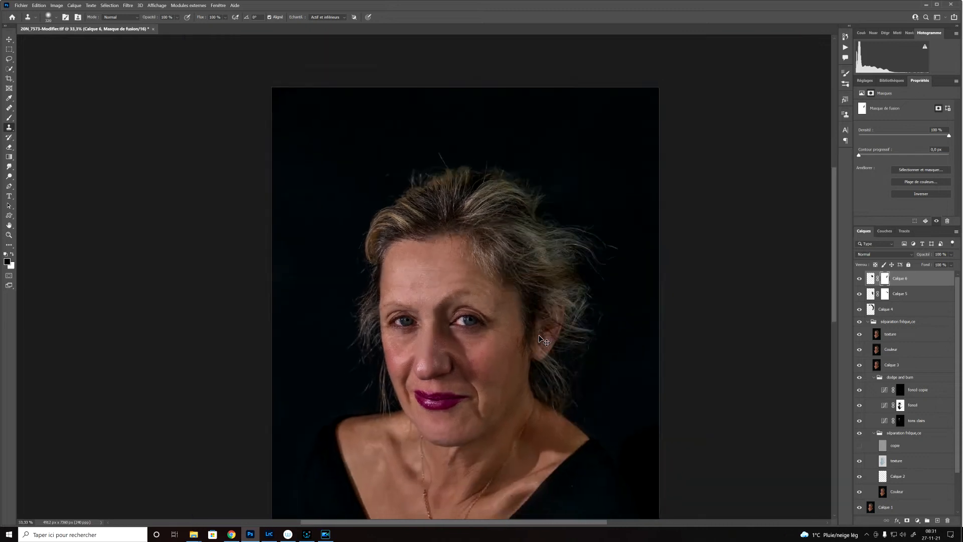
key(ctrl+minus)
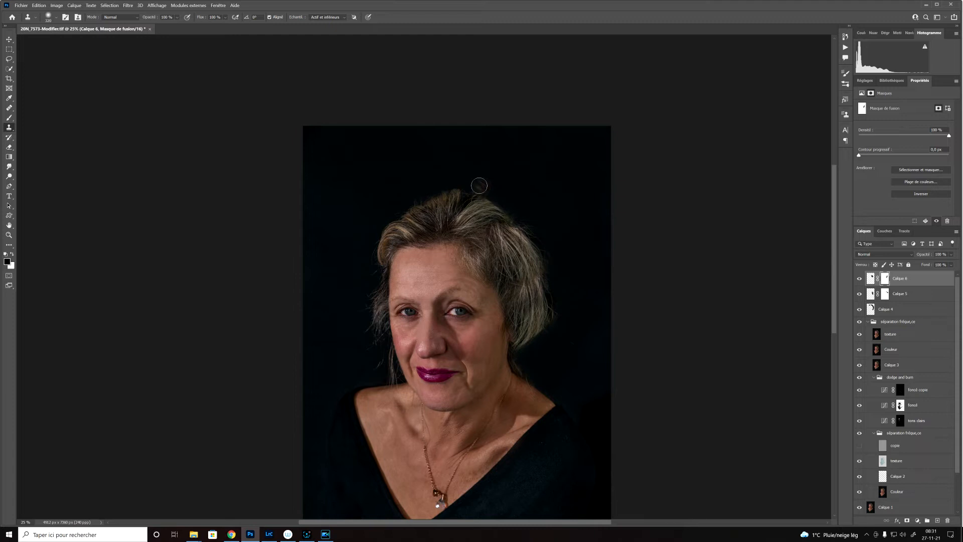
click(939, 522)
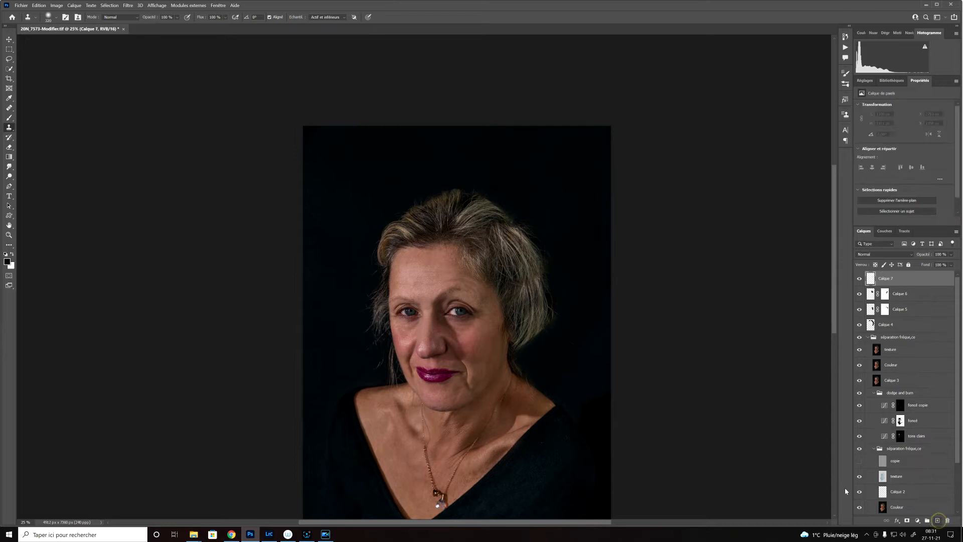
alt+click(476, 216)
mouse_move(524, 168)
mouse_down()
mouse_move(509, 177)
mouse_move(537, 162)
mouse_move(505, 174)
mouse_move(526, 161)
mouse_move(529, 176)
mouse_up()
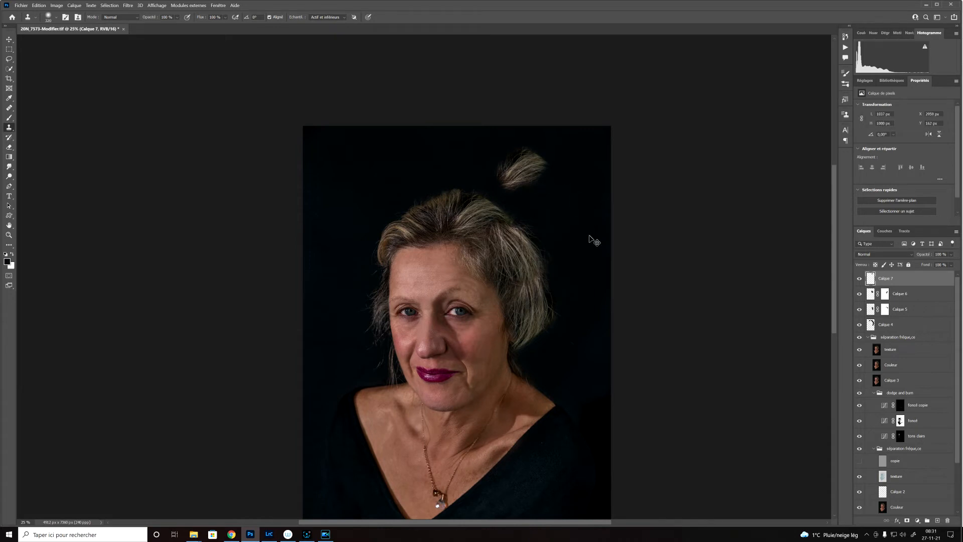
- Move the crown lock onto the top of the head, rotate it to about -12.65°, scale it to about 112.5% and apply
key(ctrl+t)
drag(531, 182, 470, 217)
mouse_move(505, 166)
mouse_down()
mouse_move(494, 157)
mouse_move(486, 169)
mouse_up()
drag(477, 191, 468, 195)
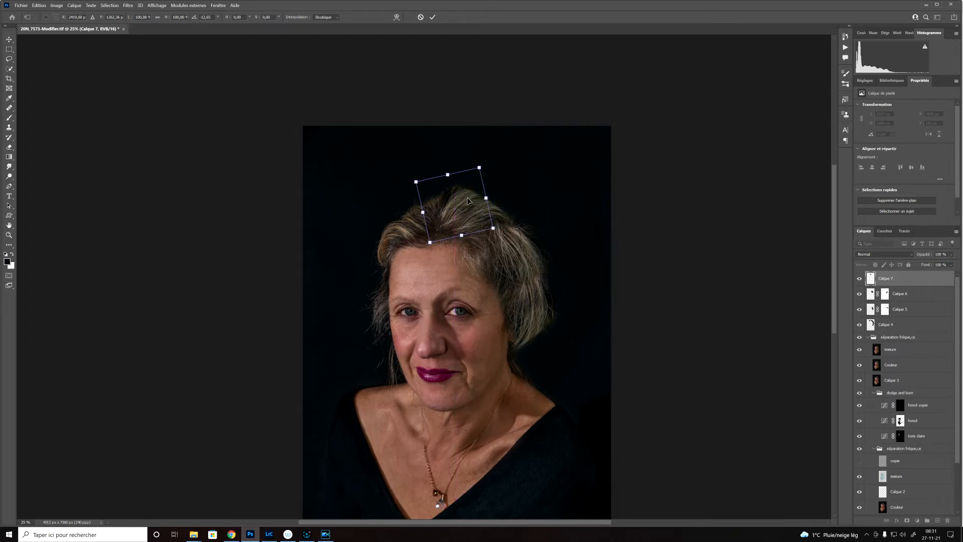
drag(415, 182, 408, 169)
drag(437, 206, 443, 219)
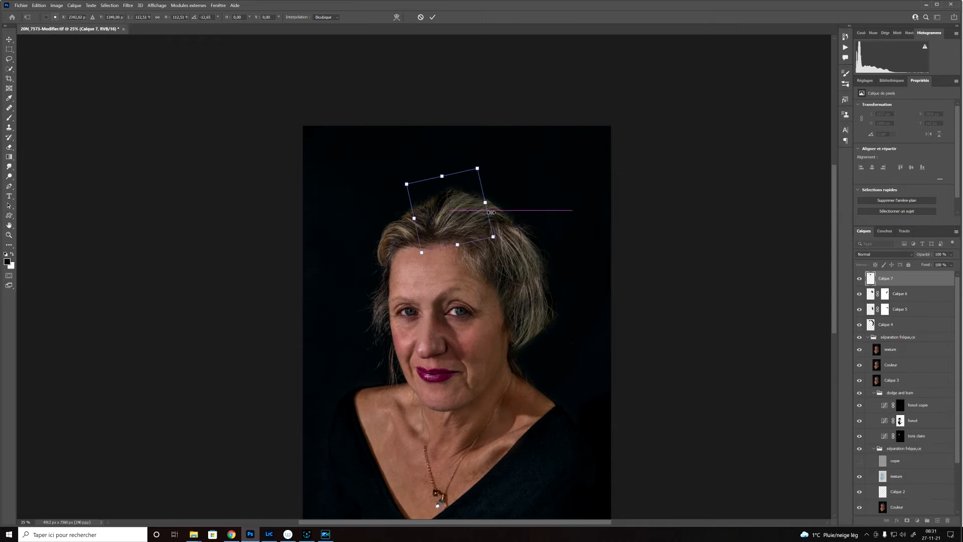
key(Return)
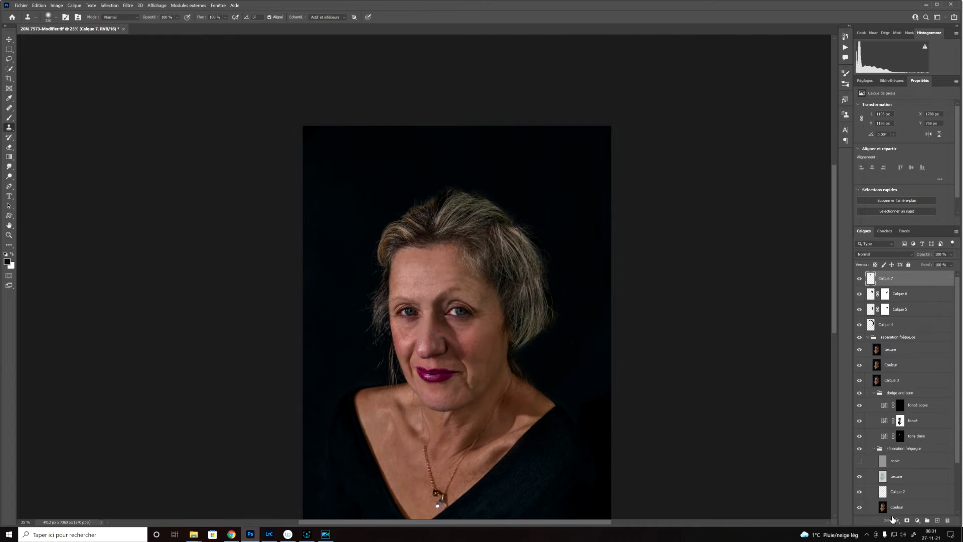
- Add a layer mask to the crown lock and retouch it with the Clone Stamp along the top outline of the hair
click(907, 520)
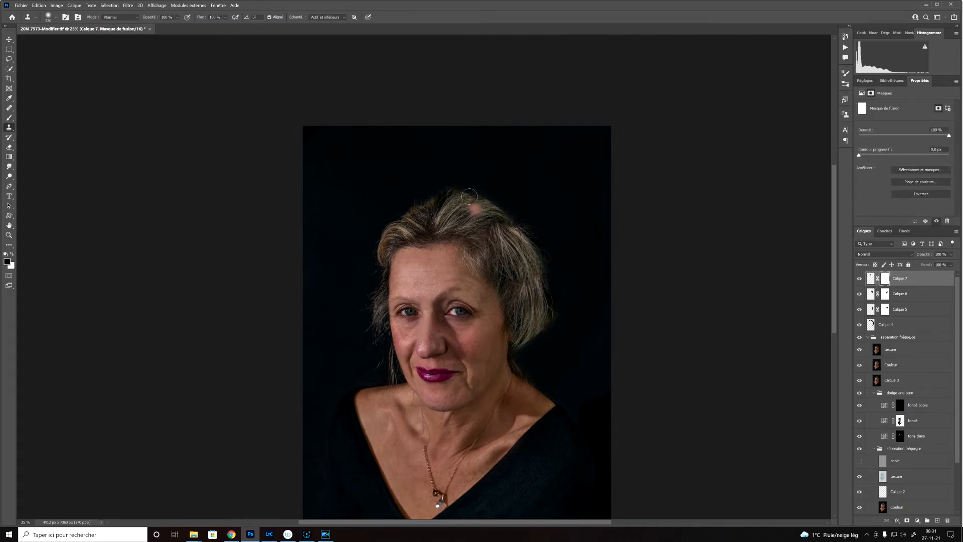
click(445, 198)
click(448, 193)
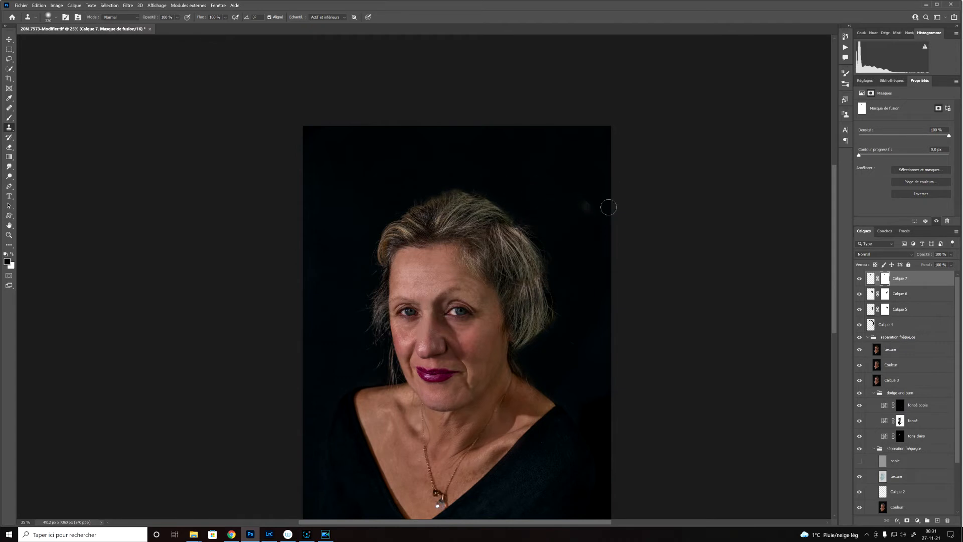
mouse_move(521, 231)
mouse_down()
mouse_move(492, 231)
mouse_move(543, 226)
mouse_move(481, 233)
mouse_move(518, 231)
mouse_up()
- Blend the Calique 6 mask at the upper image-right hair seam using the Brush with swapped foreground and background colours
click(886, 309)
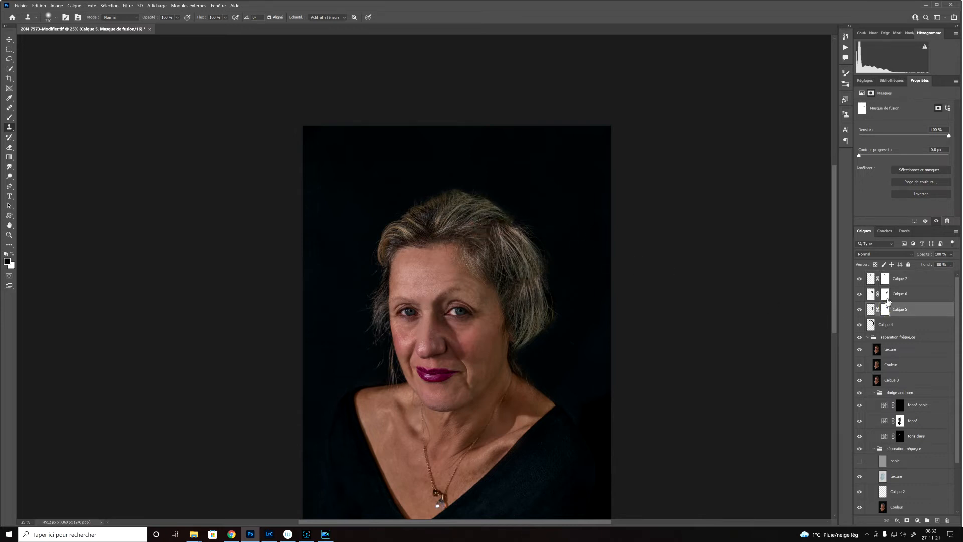
click(887, 297)
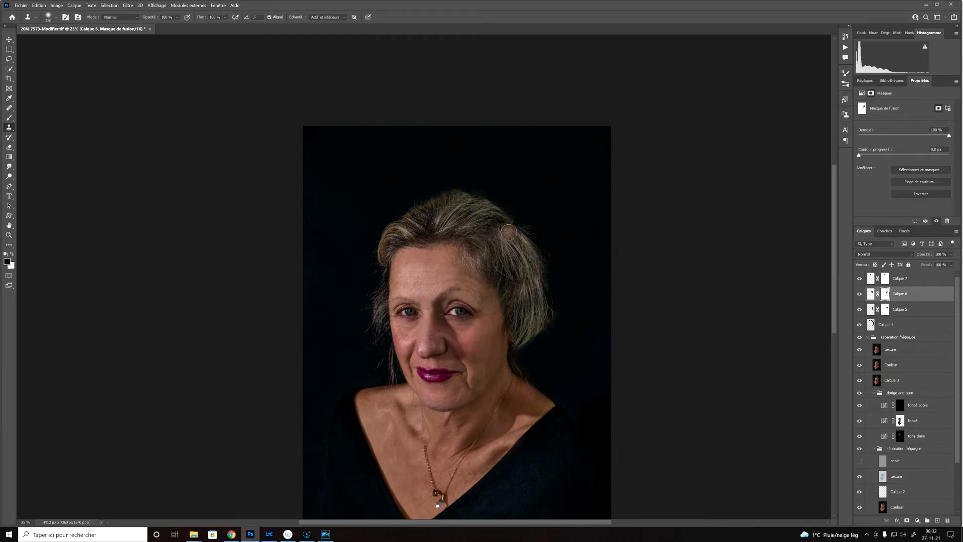
key(b)
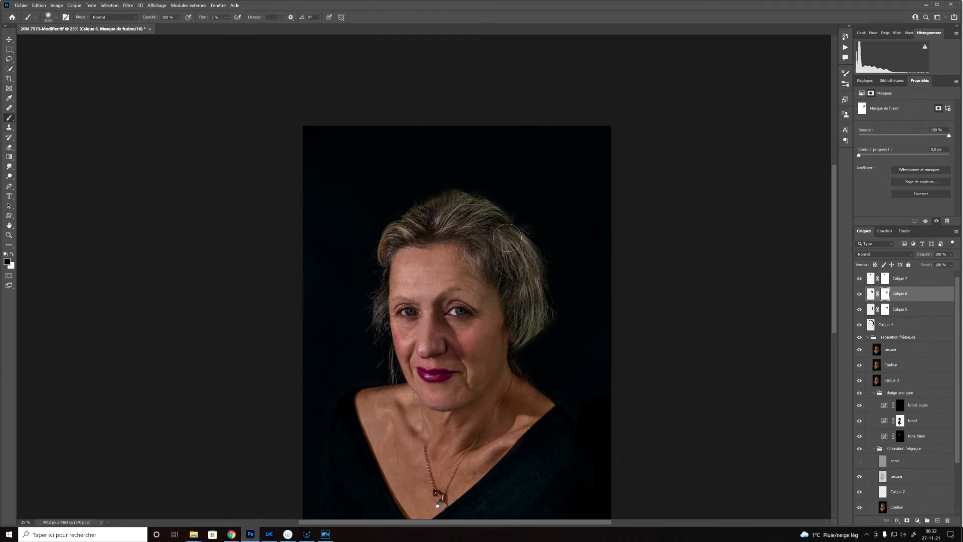
key(x)
click(501, 239)
- Merge the three masked hair layers Calique 5, Calique 6 and Calique 7 into one layer
click(916, 292)
shift+click(921, 311)
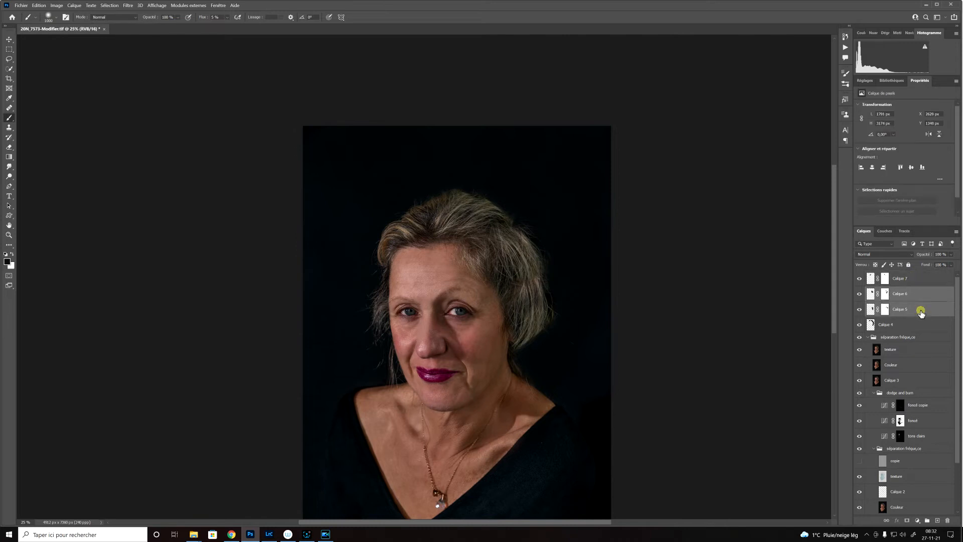
click(912, 284)
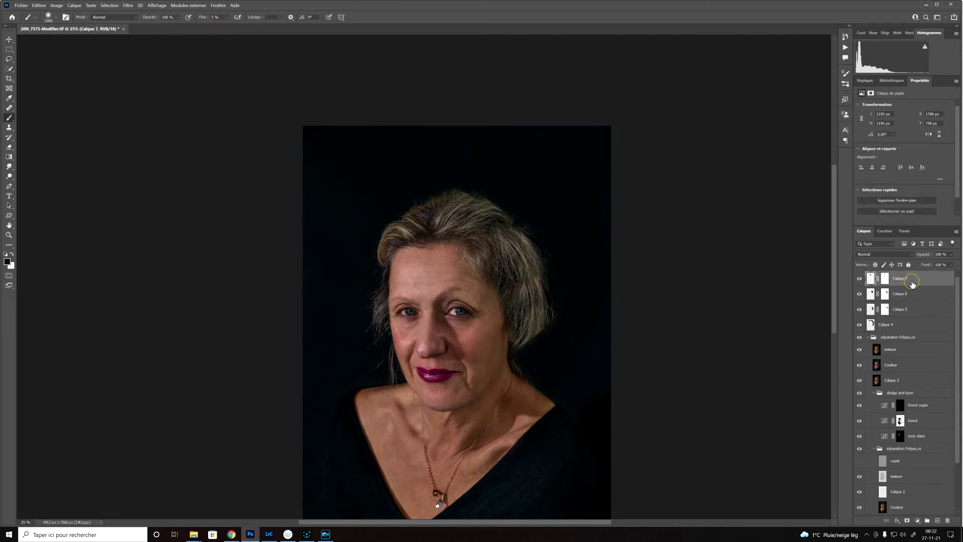
shift+click(913, 311)
right_click(908, 311)
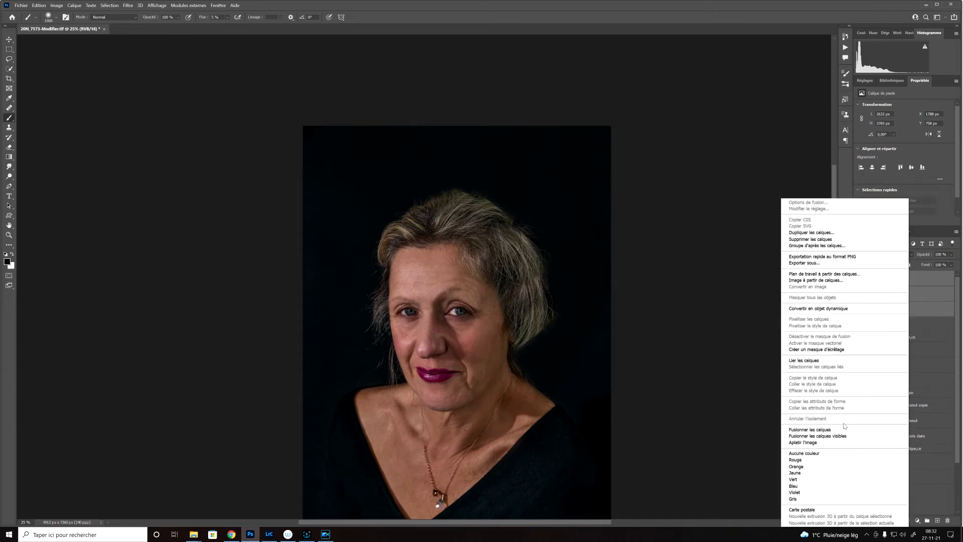
click(825, 431)
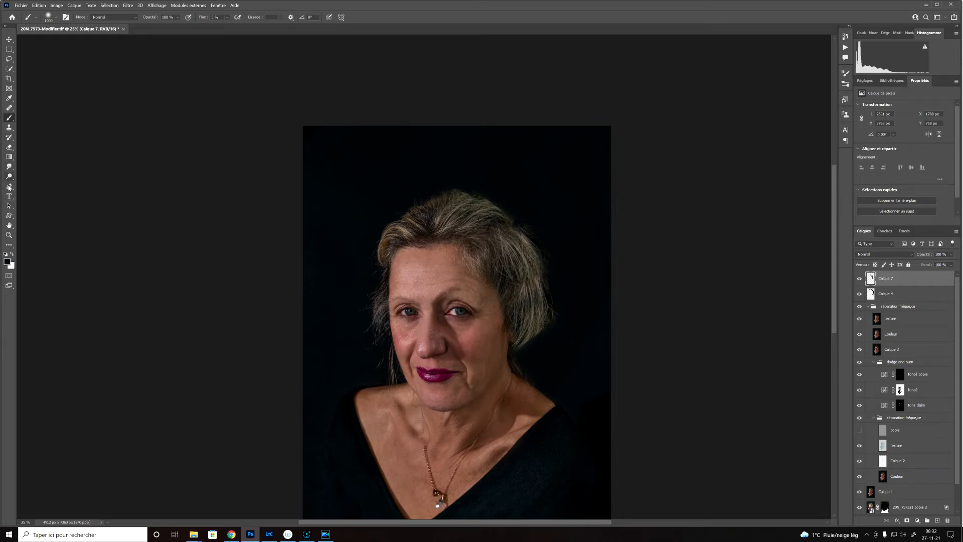
- Start a Pen path at the crown and curve it along the outer edge of the image-right hair
click(9, 187)
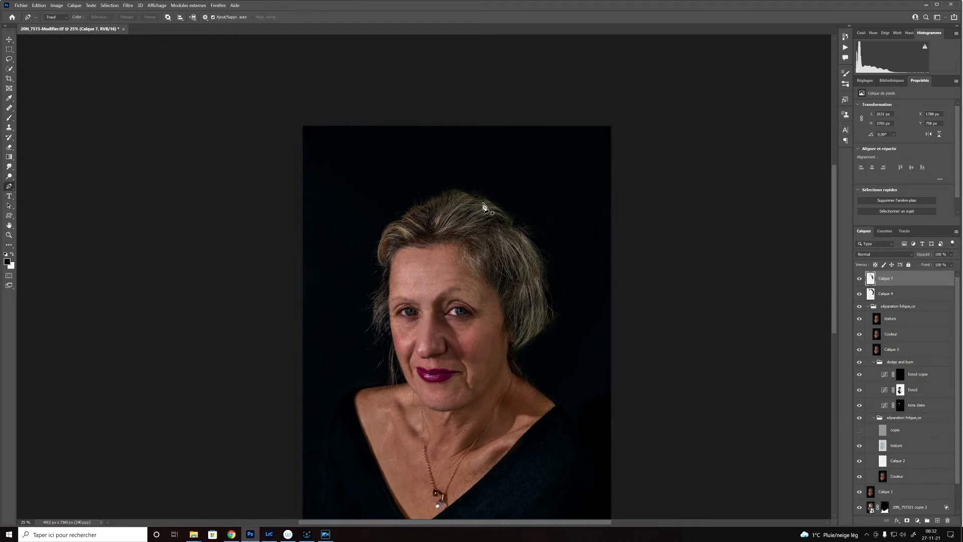
click(471, 193)
drag(531, 252, 531, 280)
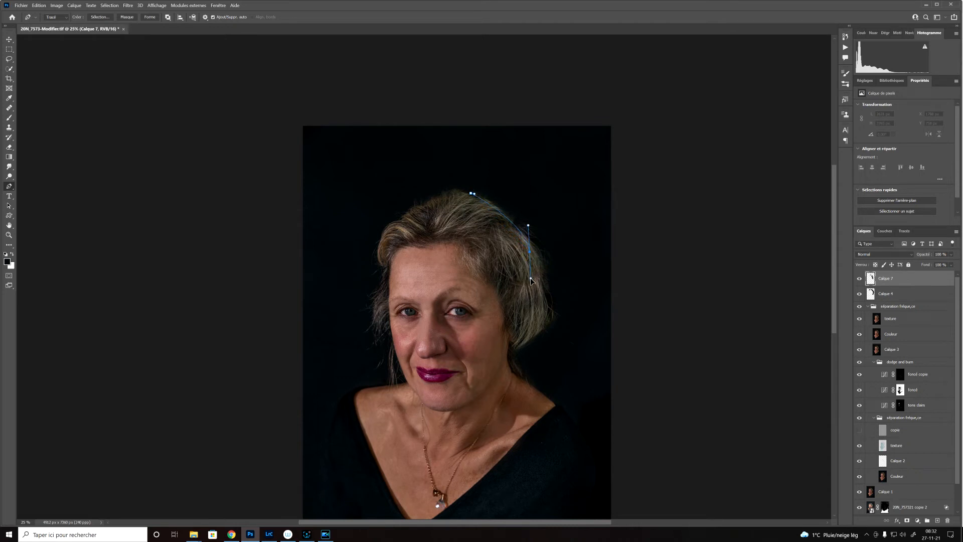
- Try to continue the path down the side hair toward the nape and undo the added anchor points
drag(541, 321, 538, 332)
alt+click(540, 321)
drag(540, 321, 544, 322)
drag(539, 321, 528, 327)
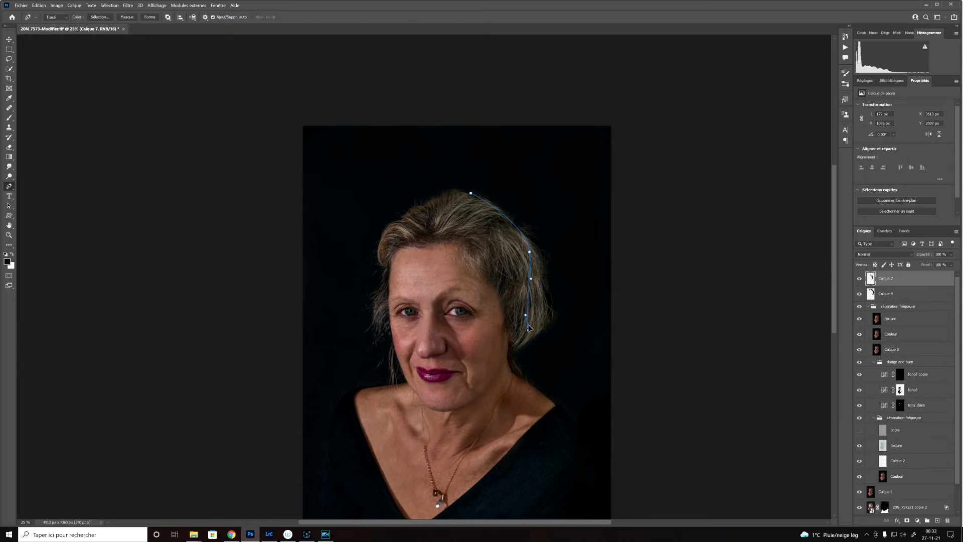
click(517, 348)
key(ctrl+z)
key(ctrl+z)
key(ctrl+z)
- Continue the path around the lower side hair, bring it back up inside the hair past the temple and close it at the crown
drag(533, 328, 523, 342)
drag(532, 280, 537, 282)
drag(515, 352, 509, 358)
click(497, 343)
click(480, 295)
drag(467, 263, 453, 225)
click(451, 196)
click(471, 194)
- Convert the closed hair path into a new smoothed selection and invert the selection
right_click(479, 291)
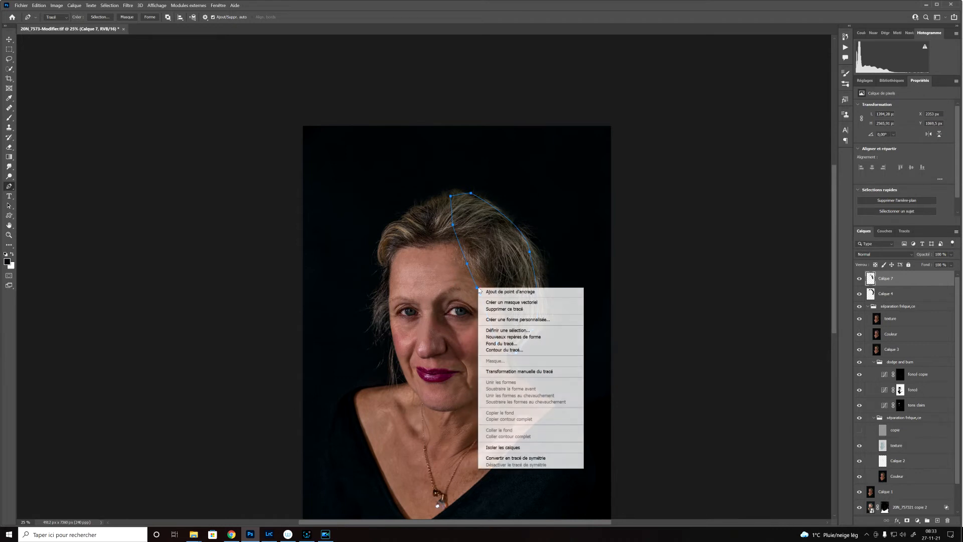
click(522, 331)
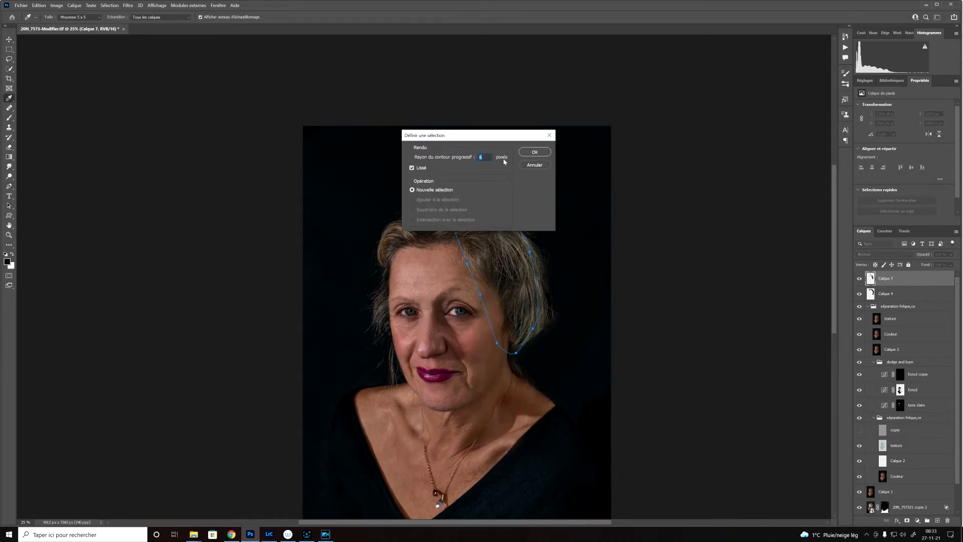
click(534, 152)
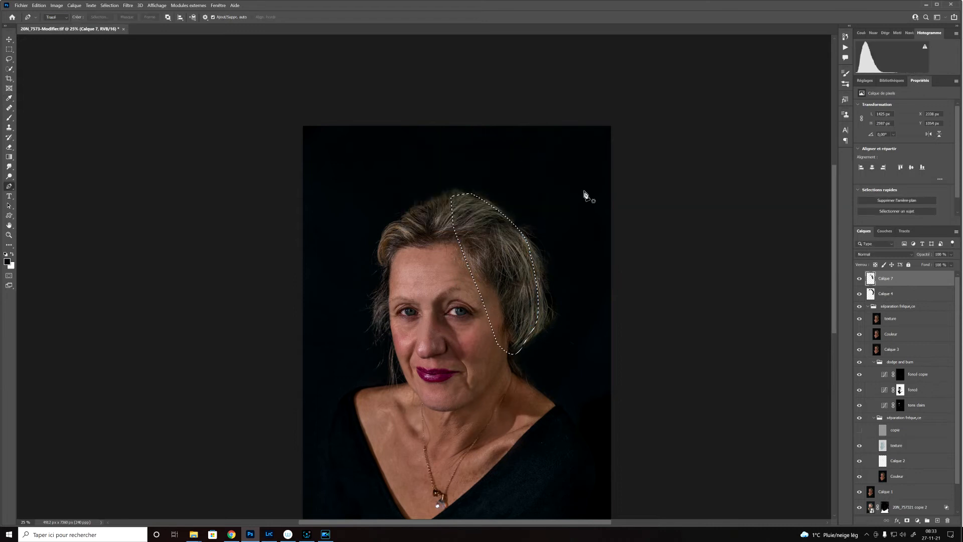
click(109, 6)
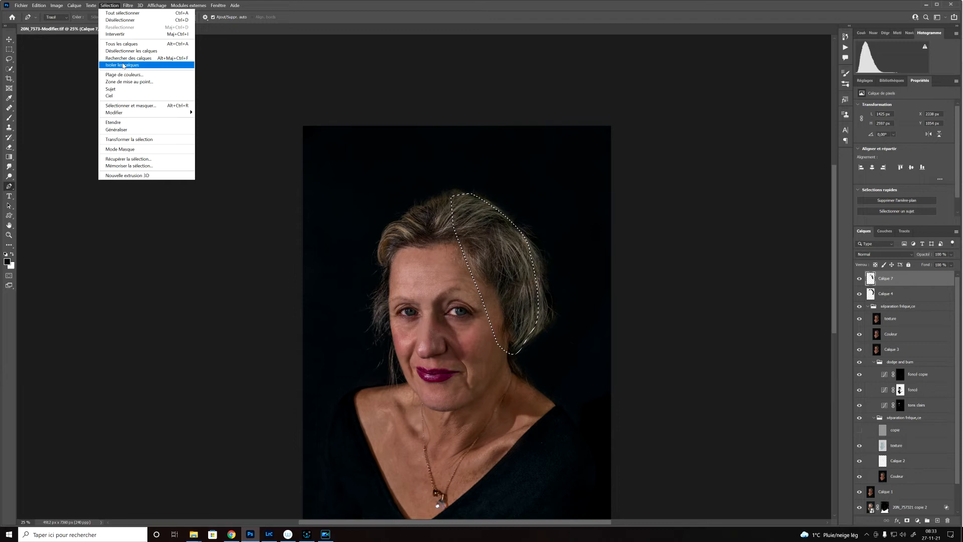
click(129, 35)
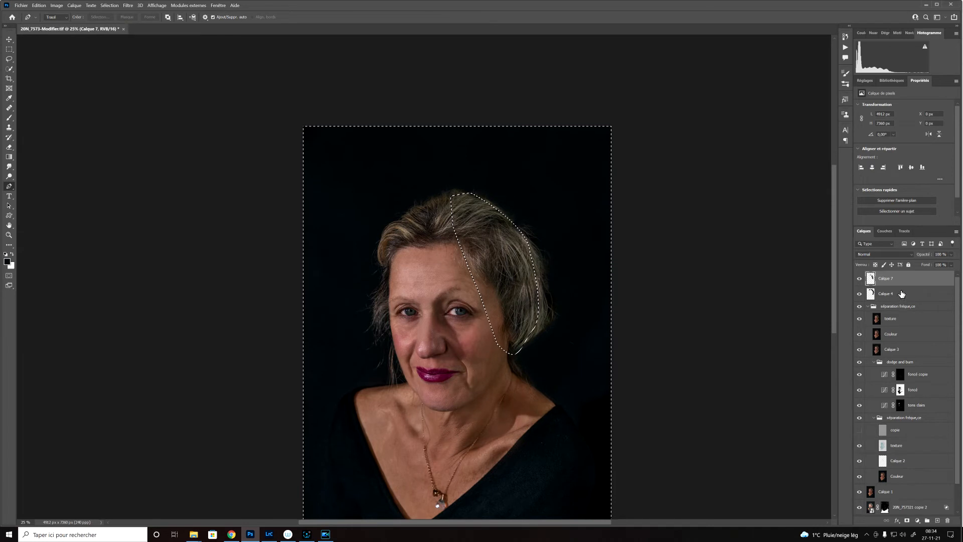
- Add a new layer, clone the dark background over the stray hairs outside the image-right hair outline, and deselect
click(943, 520)
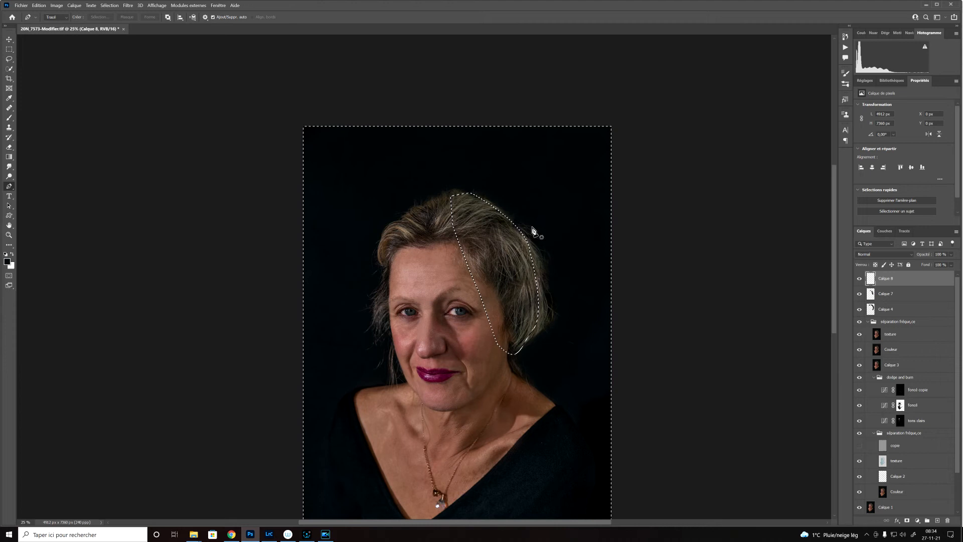
key(s)
alt+click(552, 192)
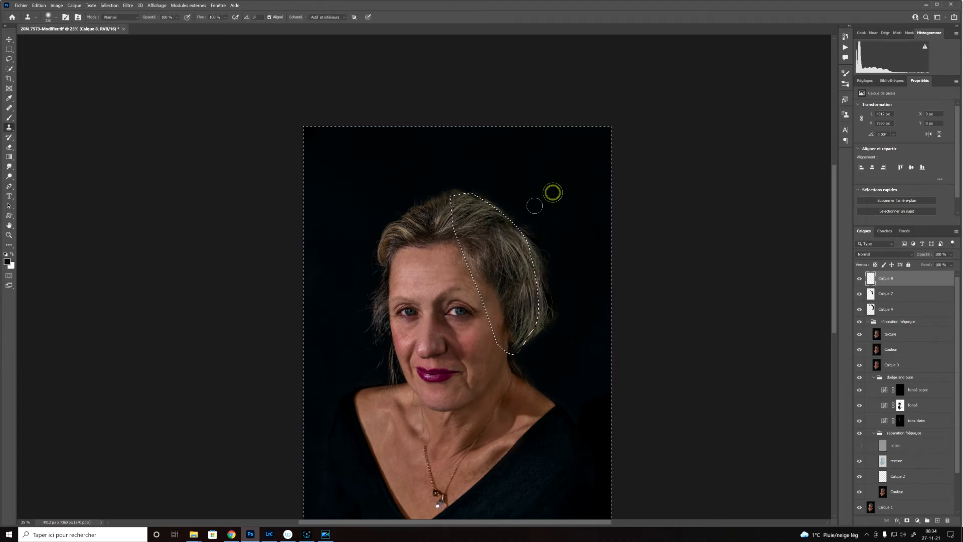
mouse_move(527, 208)
mouse_down()
mouse_move(543, 241)
mouse_move(548, 333)
mouse_move(550, 272)
mouse_up()
key(ctrl+d)
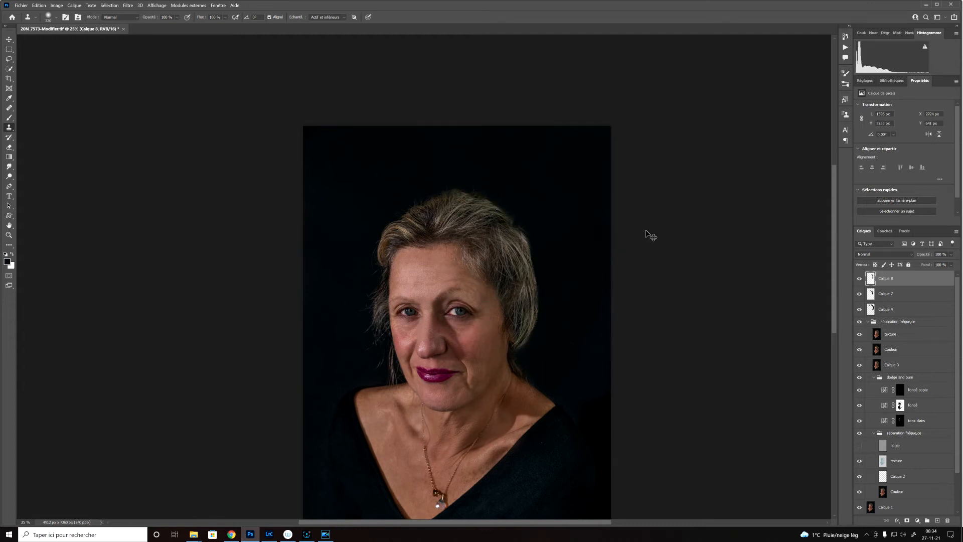
- Add a Hue/Saturation adjustment targeting the lip magentas, with hue +7 and saturation +38, and extend its colour range into the reds
key(ctrl+minus)
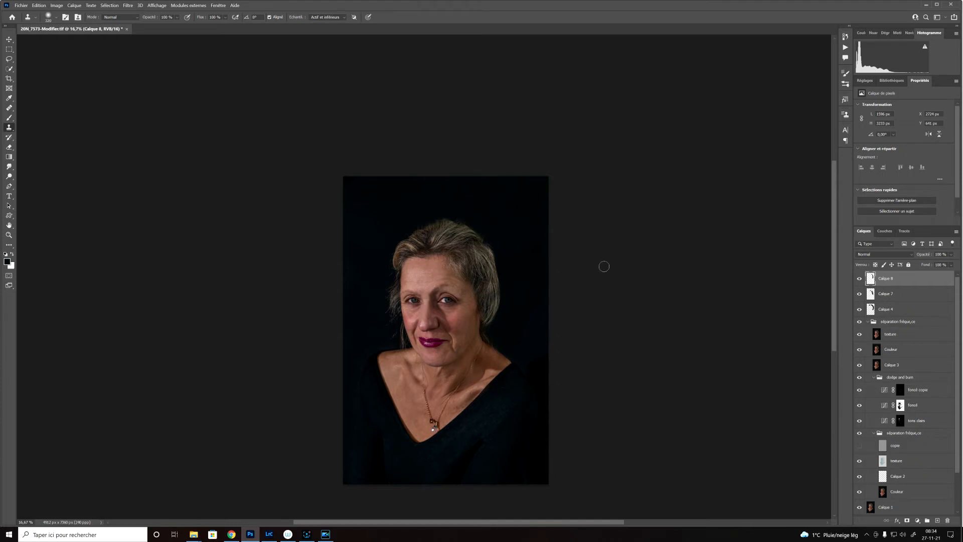
key(ctrl+plus)
key(ctrl+plus)
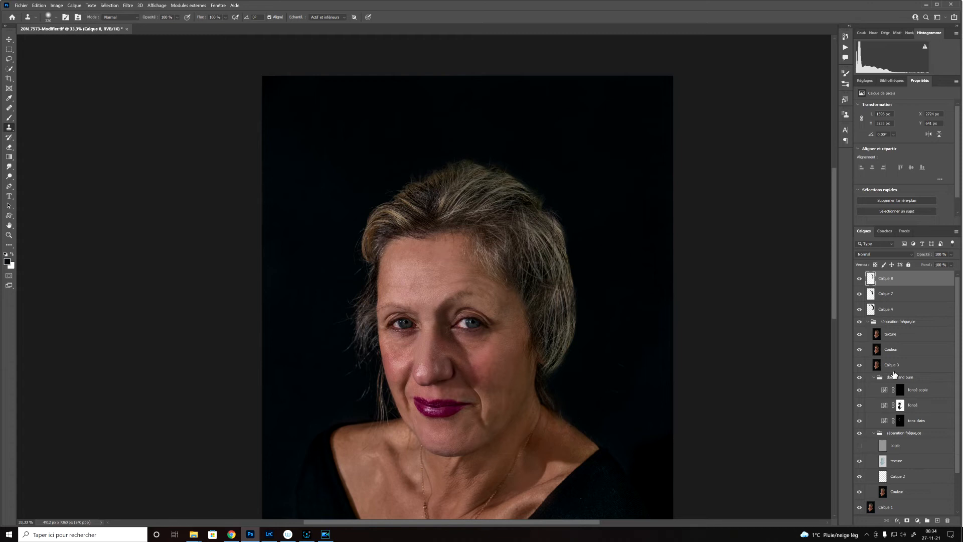
click(918, 522)
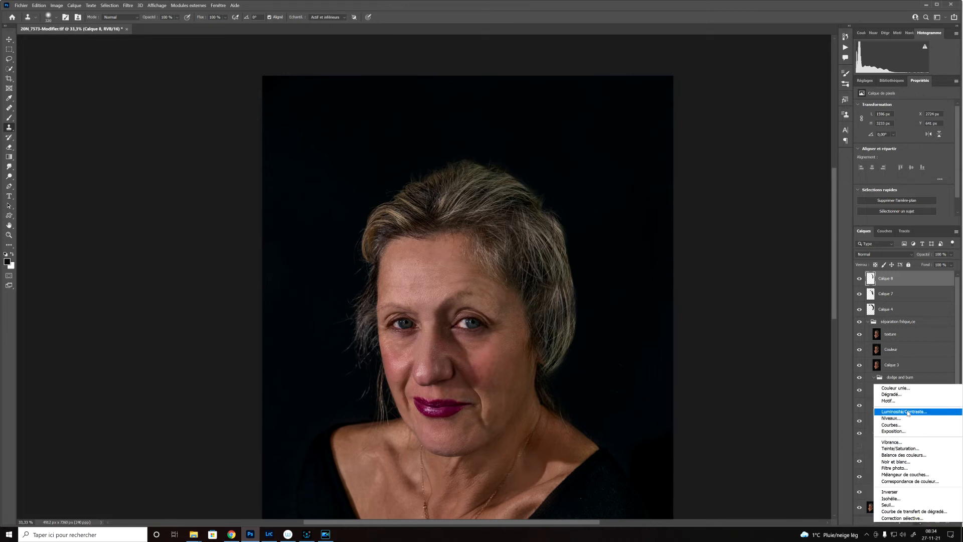
click(909, 448)
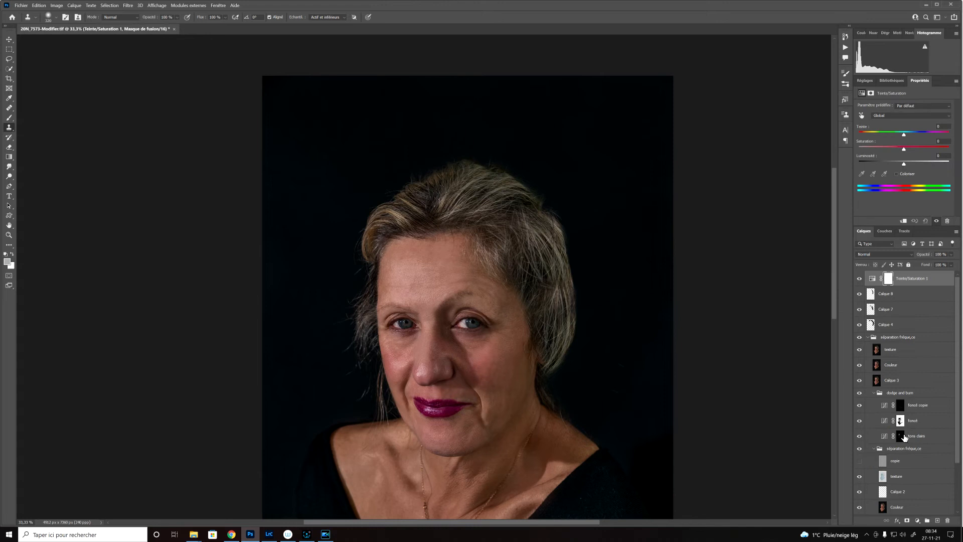
click(862, 118)
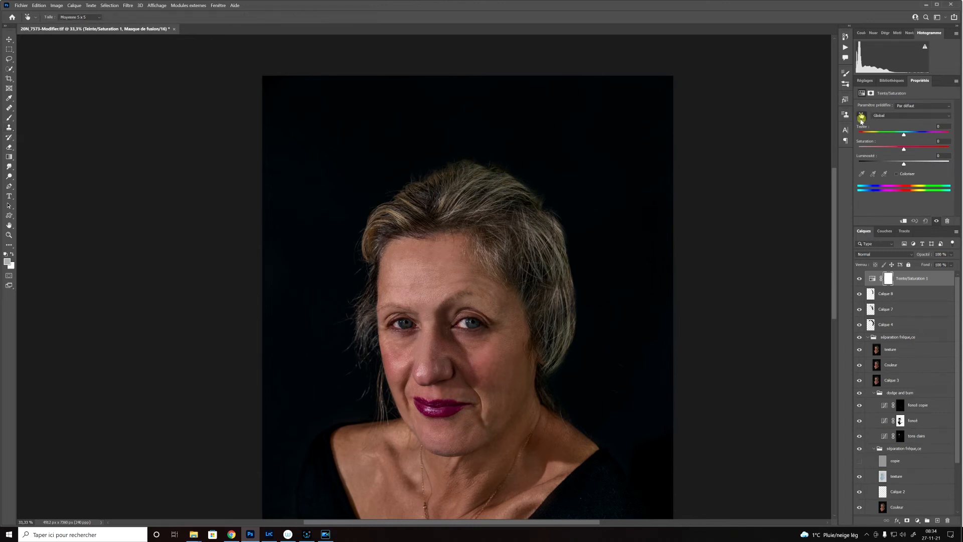
click(441, 405)
mouse_move(904, 151)
mouse_down()
mouse_move(921, 151)
mouse_move(905, 135)
mouse_up()
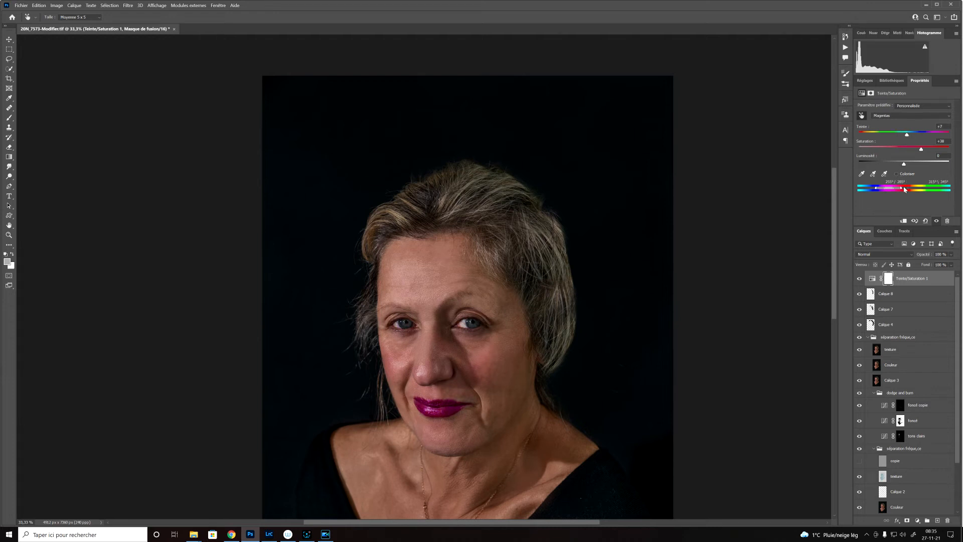
drag(902, 189, 909, 187)
- Compare the lips with and without the Hue/Saturation adjustment
click(859, 279)
click(859, 279)
click(859, 279)
click(859, 278)
click(859, 279)
click(860, 279)
click(859, 279)
click(859, 279)
- Add a Curves adjustment that lifts the midtones from input 108 to output 163, and invert its mask to black
key(ctrl+minus)
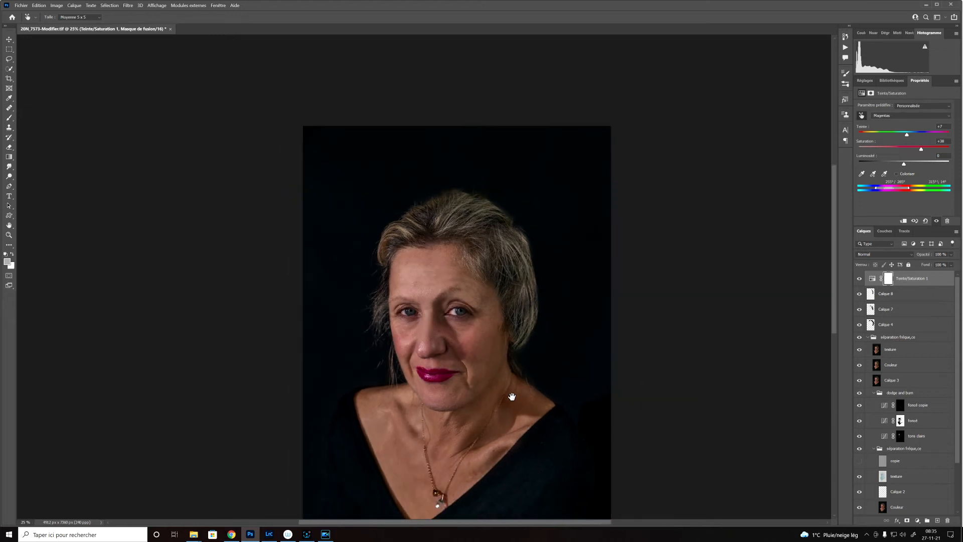
drag(512, 396, 515, 359)
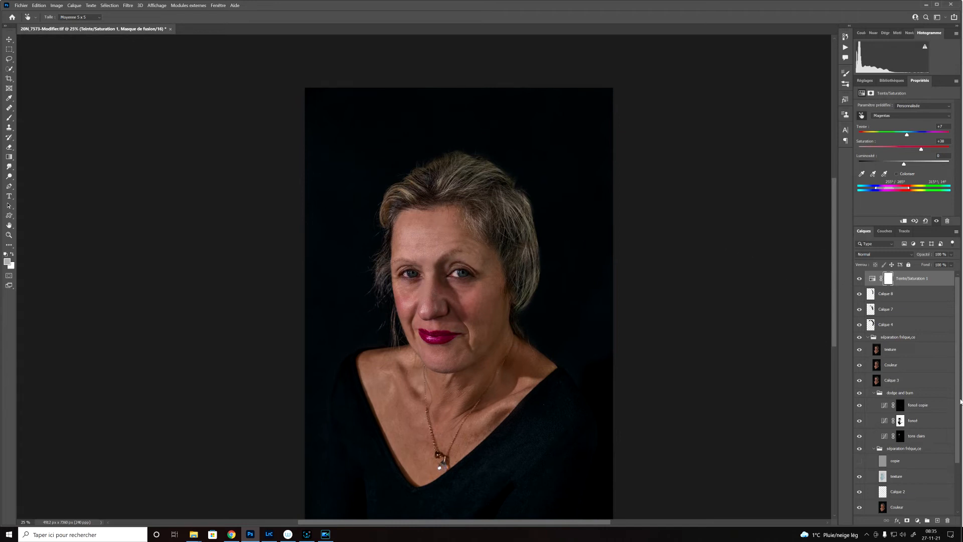
click(918, 521)
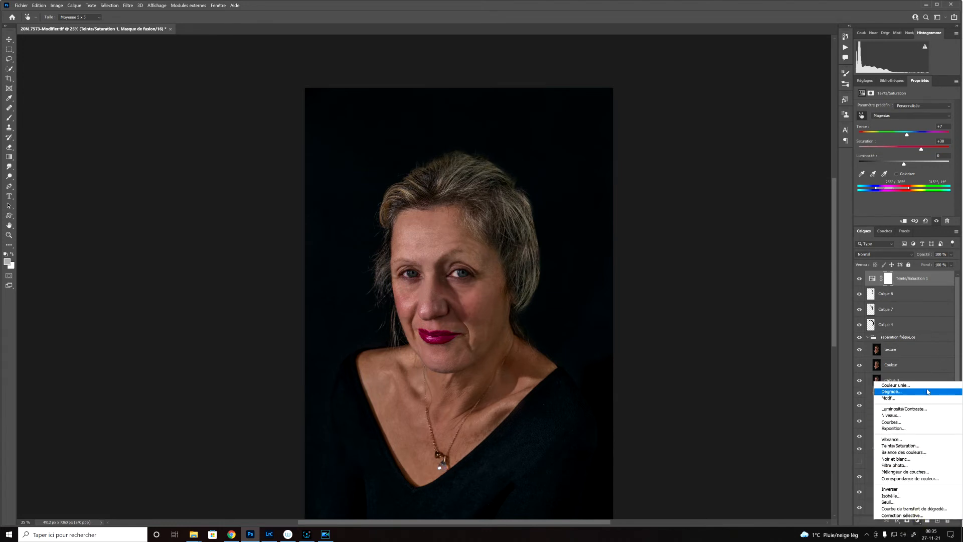
click(925, 423)
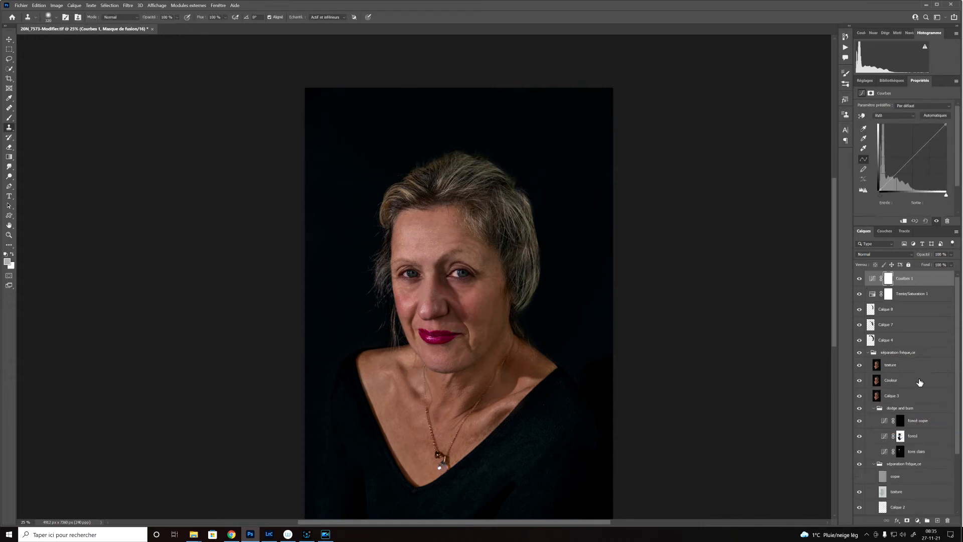
drag(914, 157, 908, 147)
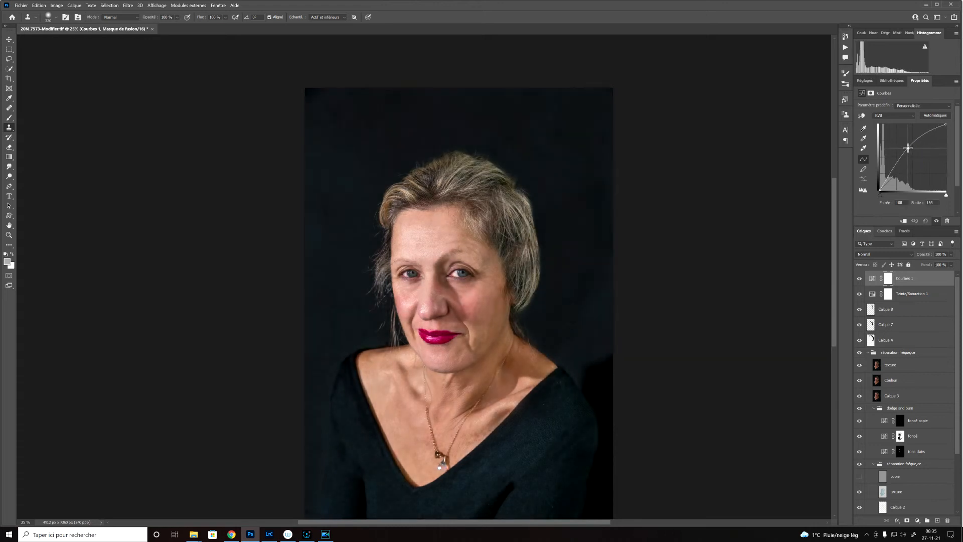
click(889, 279)
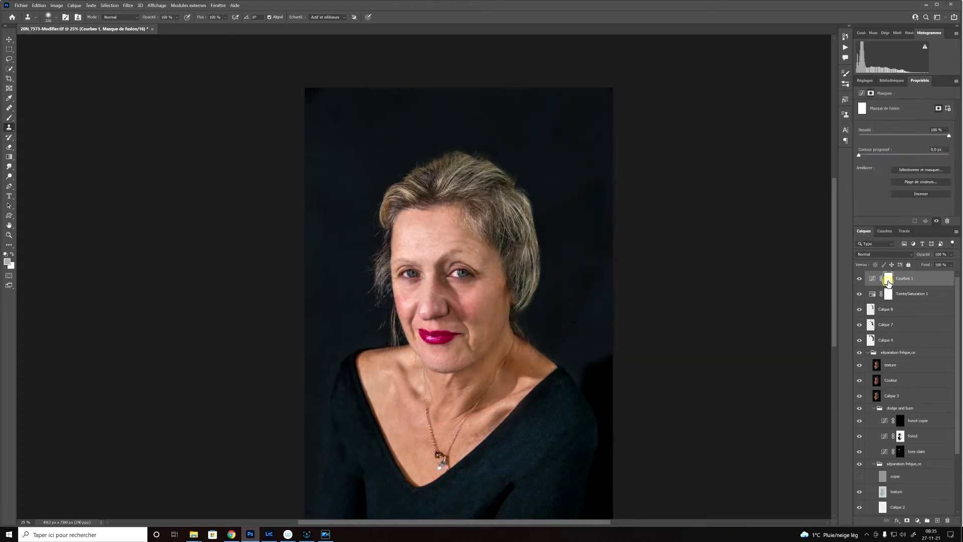
key(ctrl+i)
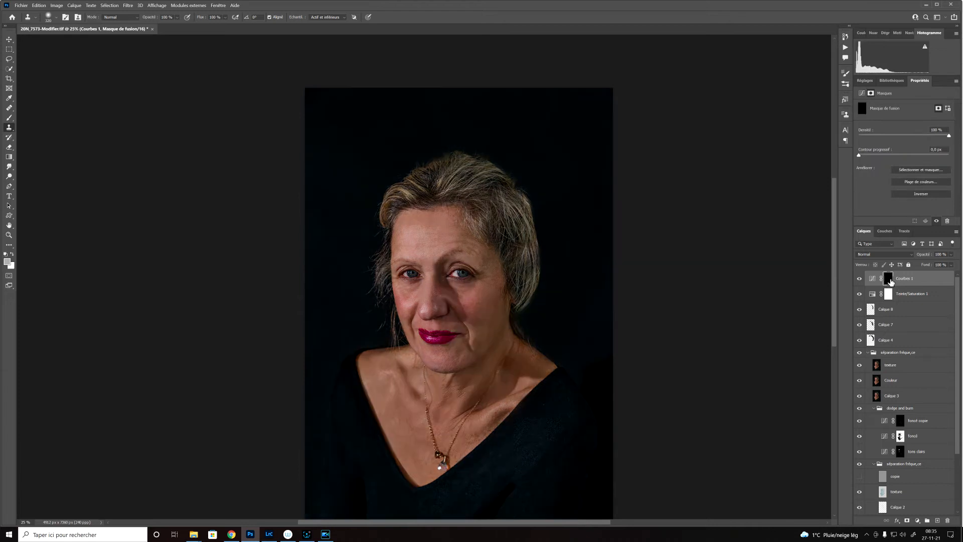
- Paint white on the Curves mask over both irises with a small brush at 5% flow, and compare the eyes with and without it
key(ctrl+plus)
key(ctrl+plus)
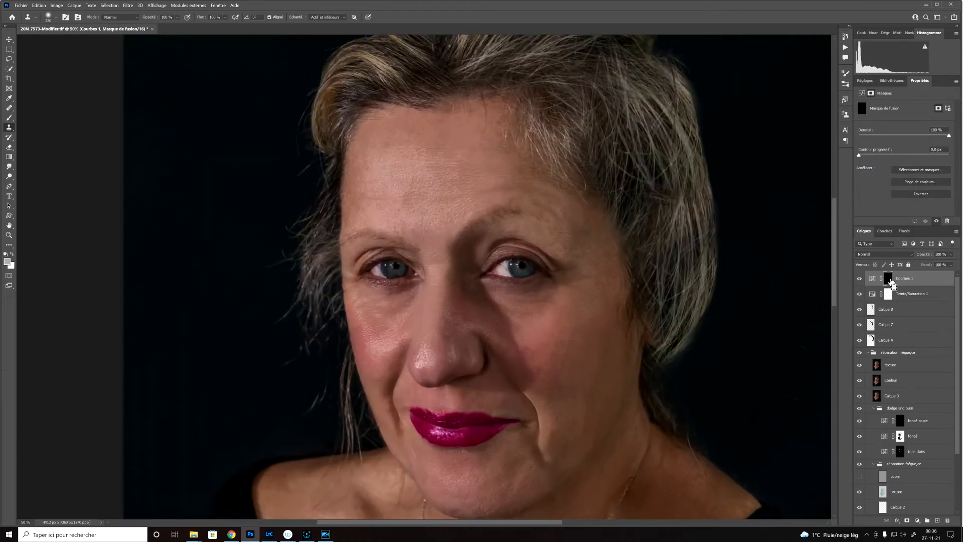
key(ctrl+plus)
key(ctrl+plus)
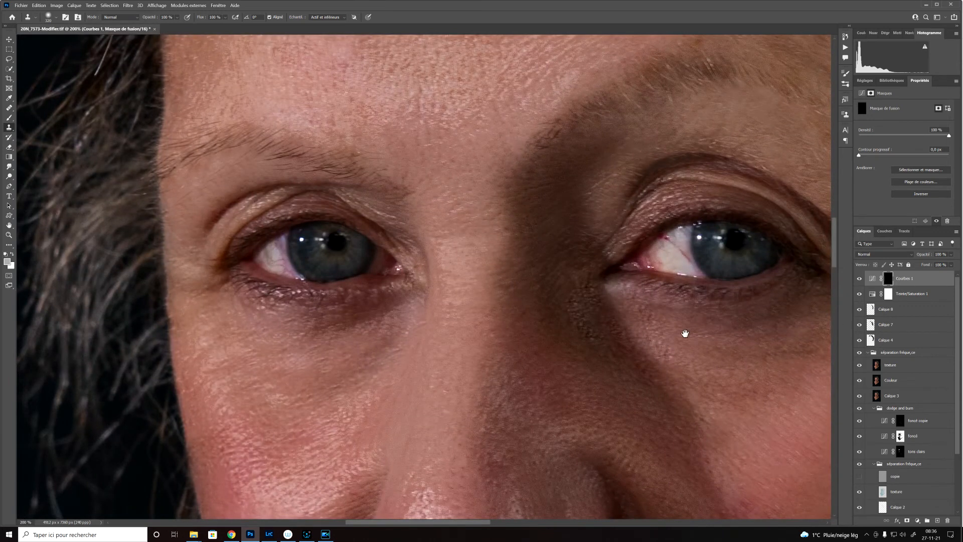
drag(685, 333, 572, 334)
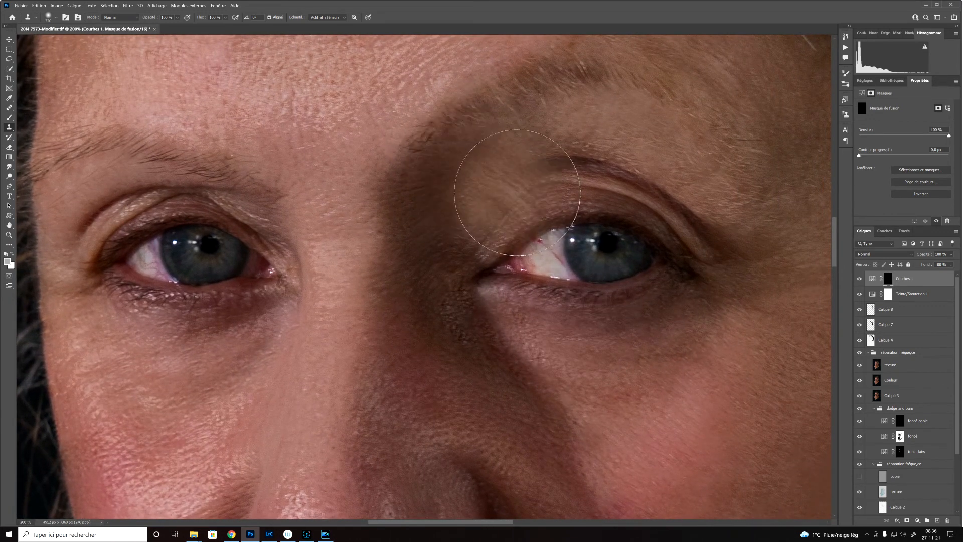
key(b)
key(bracketleft)
key(bracketleft)
key(bracketleft)
key(bracketleft)
key(bracketleft)
key(bracketleft)
key(bracketleft)
key(bracketleft)
key(bracketleft)
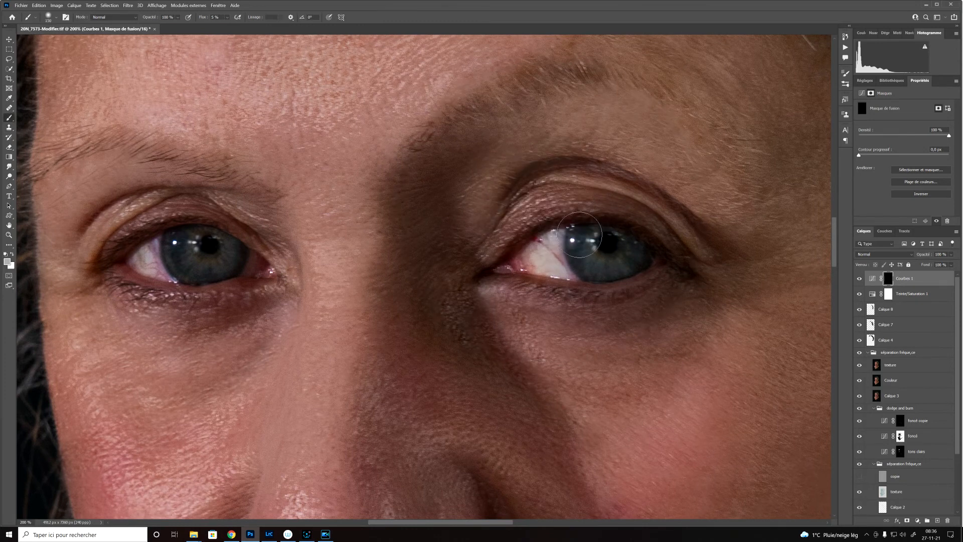
key(d)
key(bracketright)
key(bracketright)
key(bracketleft)
key(bracketleft)
key(bracketleft)
key(bracketleft)
mouse_move(639, 257)
mouse_down()
mouse_move(633, 237)
mouse_move(613, 227)
mouse_move(588, 237)
mouse_move(598, 265)
mouse_move(630, 250)
mouse_move(593, 268)
mouse_move(624, 274)
mouse_move(642, 248)
mouse_move(613, 266)
mouse_up()
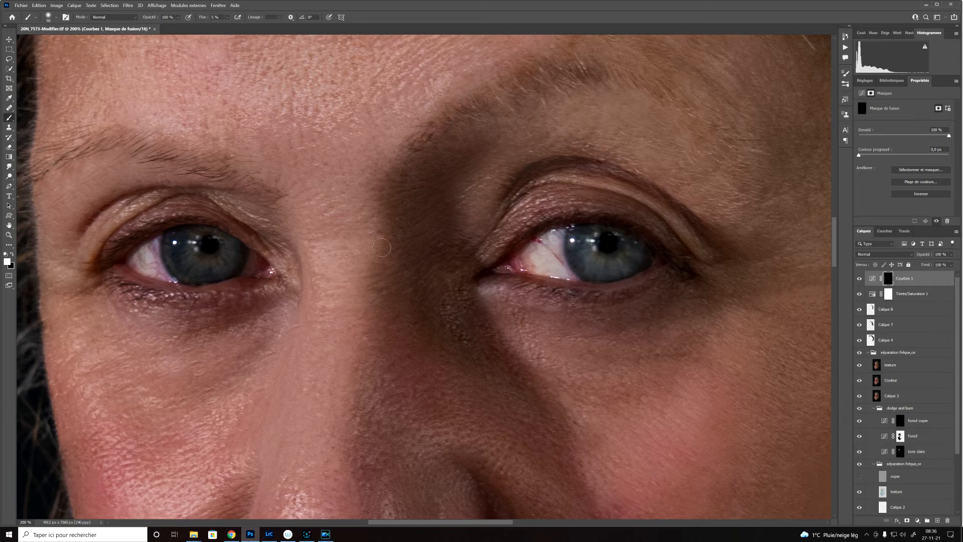
mouse_move(243, 257)
mouse_down()
mouse_move(176, 248)
mouse_move(185, 270)
mouse_move(208, 268)
mouse_move(230, 247)
mouse_move(225, 259)
mouse_move(235, 253)
mouse_move(202, 278)
mouse_move(232, 246)
mouse_move(228, 268)
mouse_move(176, 244)
mouse_move(173, 259)
mouse_move(222, 273)
mouse_move(234, 254)
mouse_move(201, 277)
mouse_move(170, 246)
mouse_move(177, 263)
mouse_move(179, 245)
mouse_move(173, 262)
mouse_move(199, 276)
mouse_move(232, 247)
mouse_move(213, 279)
mouse_move(171, 261)
mouse_move(169, 245)
mouse_move(213, 275)
mouse_move(234, 243)
mouse_move(231, 270)
mouse_move(240, 250)
mouse_move(222, 271)
mouse_move(189, 266)
mouse_move(173, 242)
mouse_move(192, 276)
mouse_move(223, 270)
mouse_move(238, 249)
mouse_move(231, 268)
mouse_move(198, 279)
mouse_move(175, 265)
mouse_move(169, 245)
mouse_up()
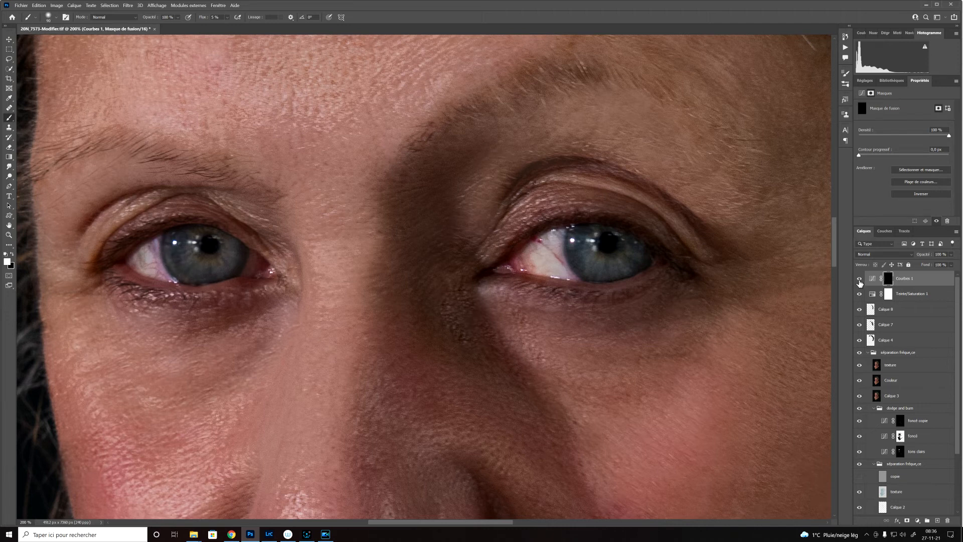
click(860, 279)
click(861, 279)
- Add a new empty layer above the Curves adjustment for retouching the whites of the eyes
key(ctrl+minus)
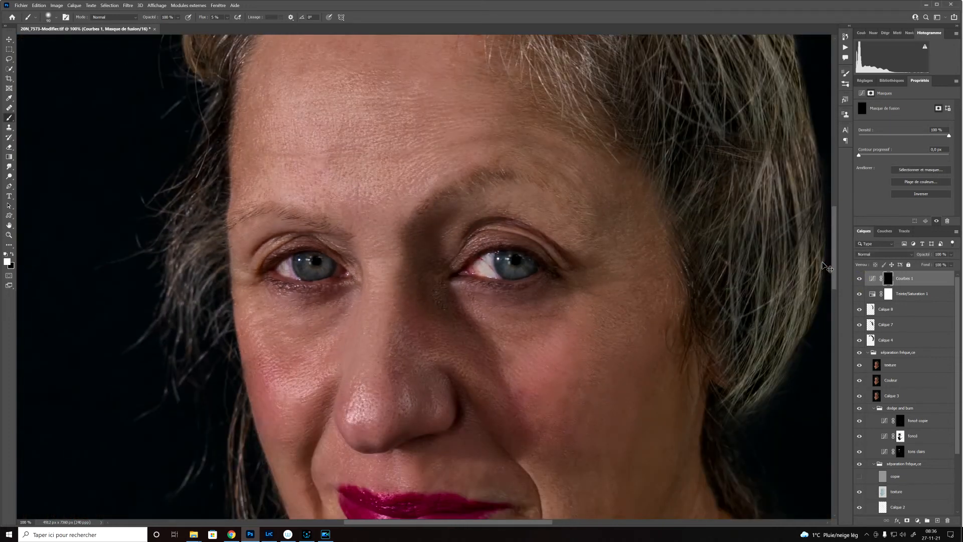
key(ctrl+plus)
key(ctrl+plus)
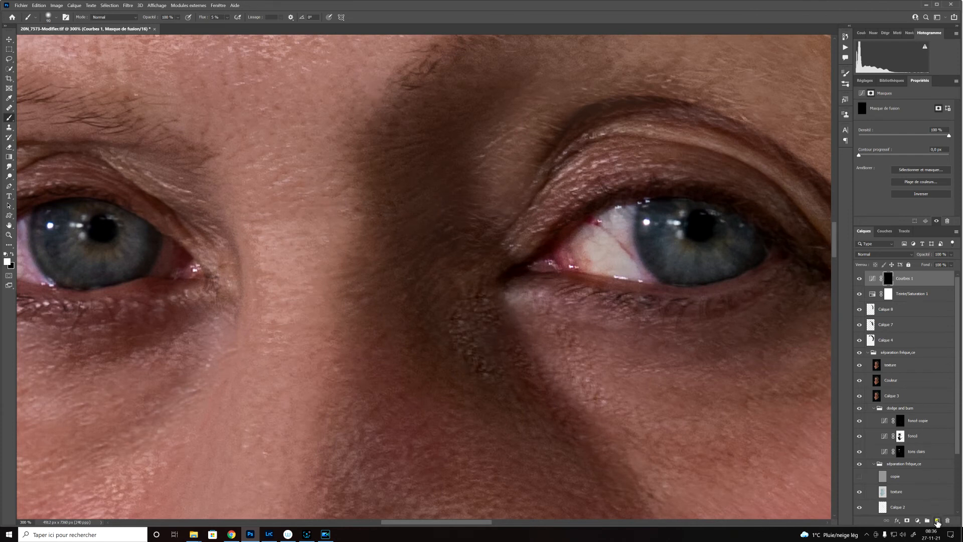
click(937, 523)
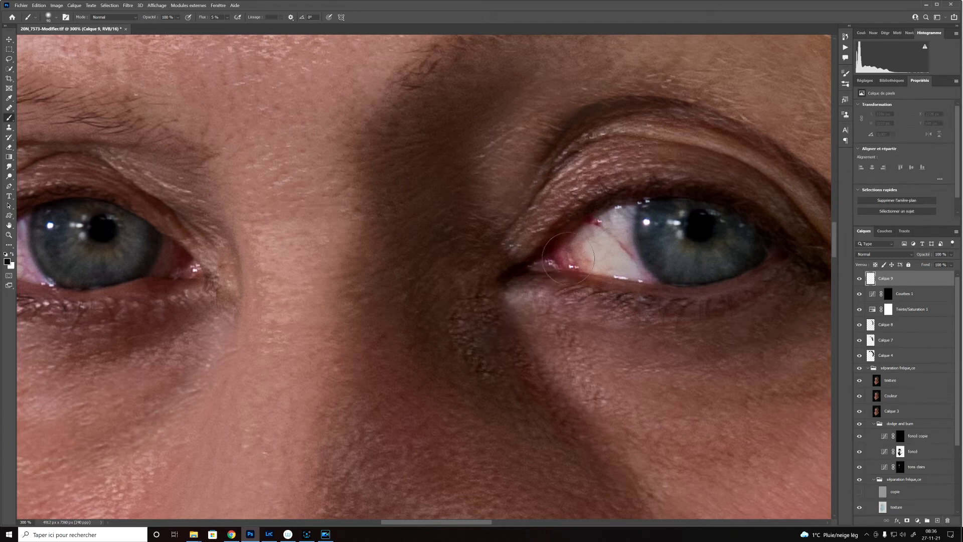
key(alt)
key(s)
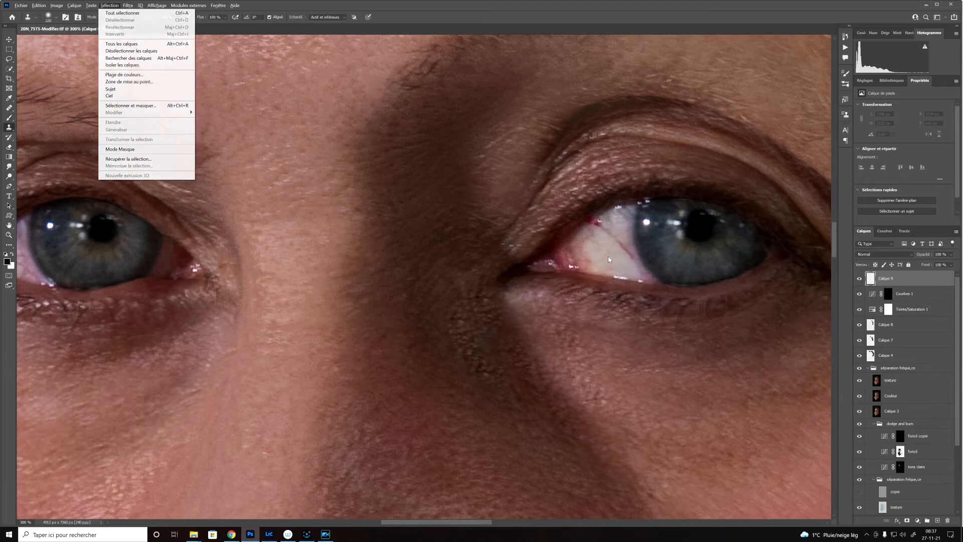
key(Escape)
key(b)
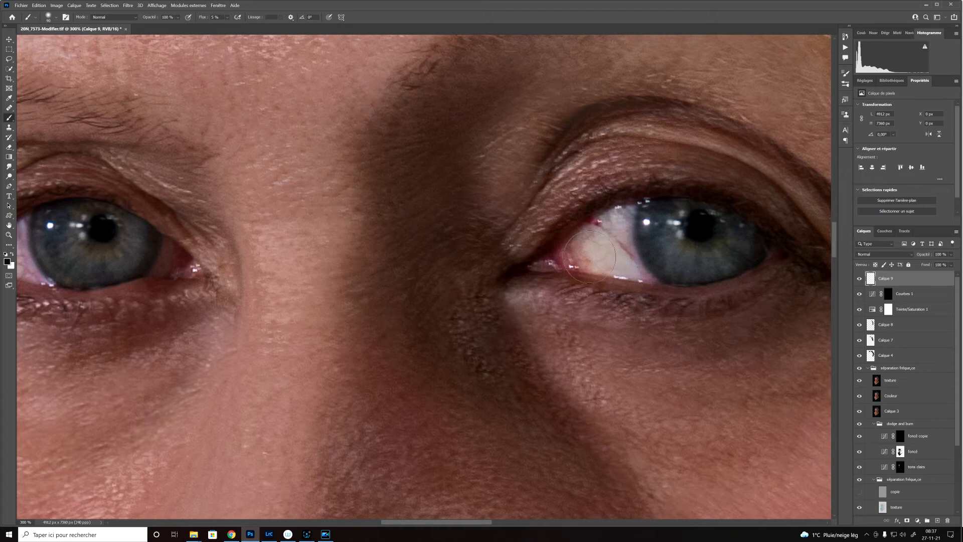
- Clone clean eye white over the red veins in the image-right eye using a very small Clone Stamp brush
key(s)
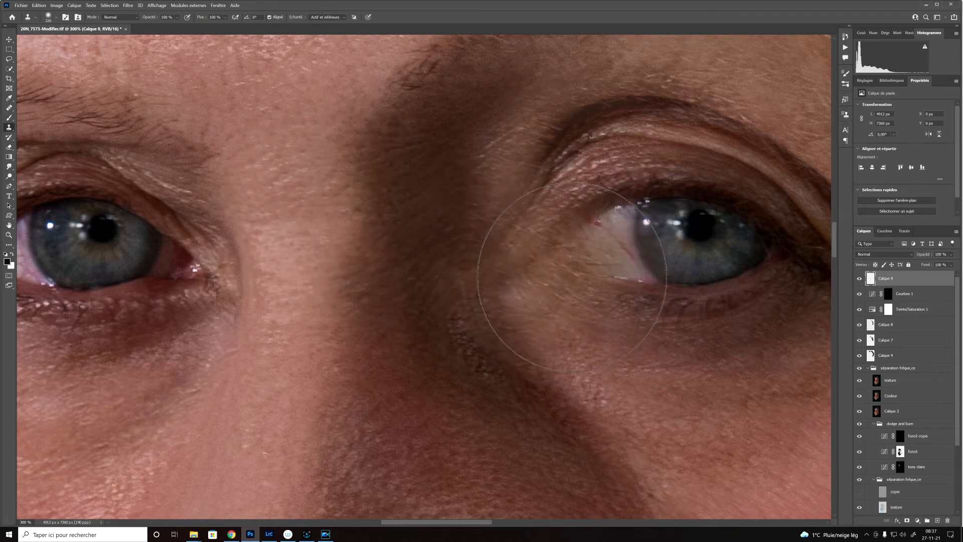
key(bracketleft)
key(bracketleft)
key(bracketleft)
key(bracketleft)
key(bracketleft)
key(bracketleft)
key(bracketleft)
key(bracketleft)
key(bracketleft)
key(bracketleft)
key(bracketleft)
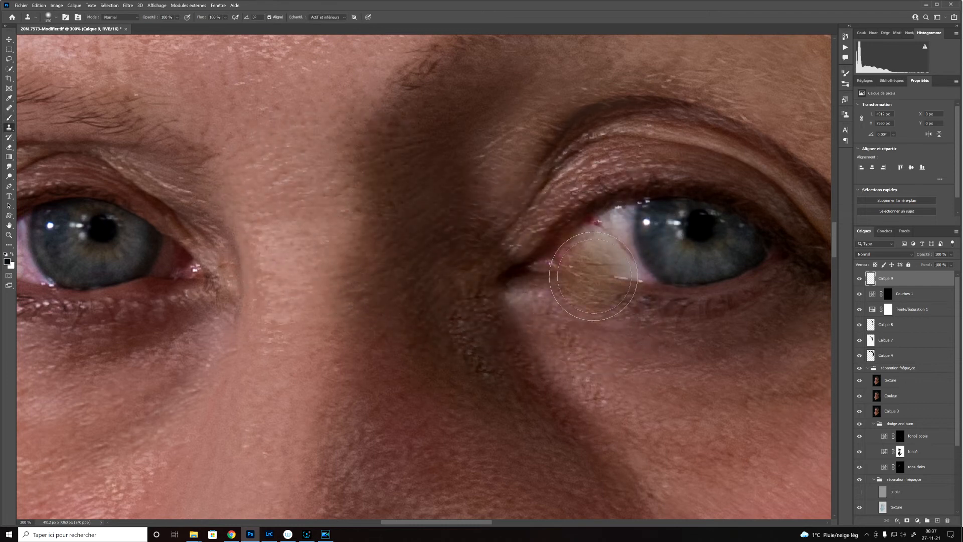
key(bracketleft)
key(bracketleft)
key(bracketleft)
key(bracketleft)
key(bracketleft)
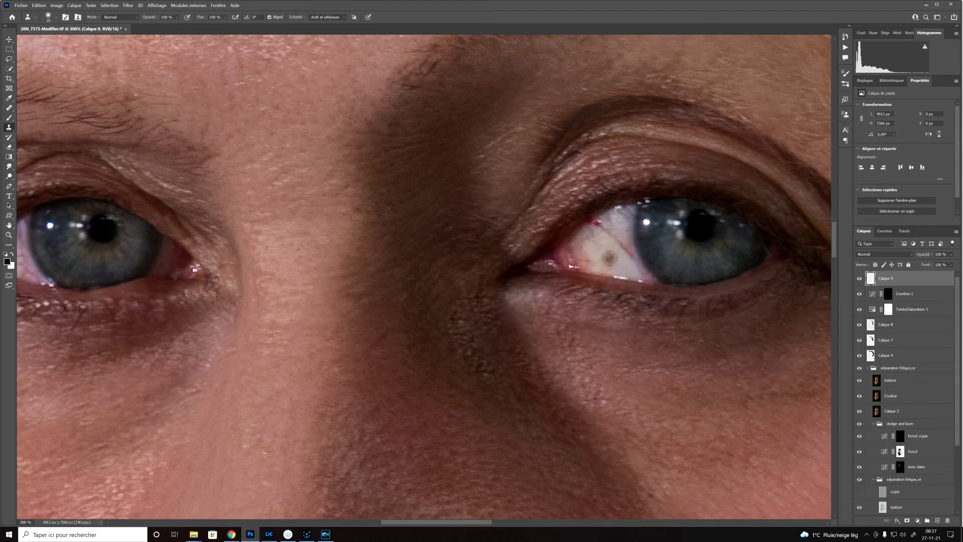
drag(606, 255, 611, 254)
click(624, 257)
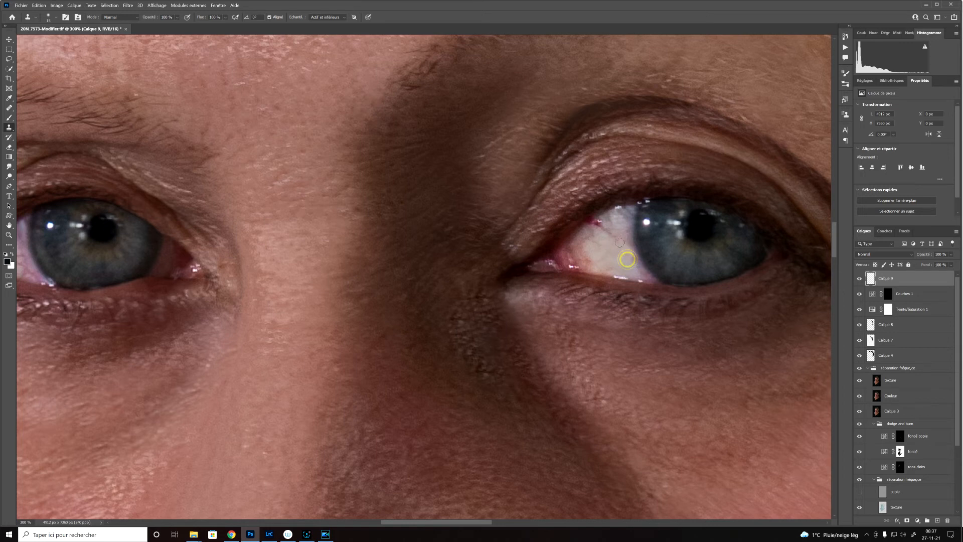
drag(608, 231, 596, 227)
alt+click(607, 235)
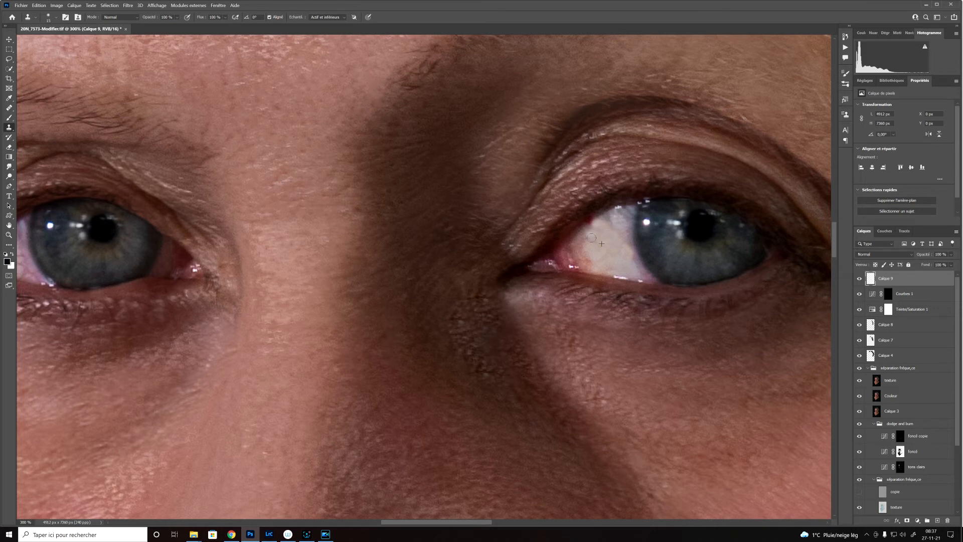
alt+click(606, 253)
mouse_move(612, 236)
mouse_down()
mouse_move(625, 215)
mouse_move(632, 265)
mouse_up()
alt+click(614, 226)
alt+click(621, 258)
- Clone clean eye white over the veins in the outer white of the image-left eye, resampling the source nearby
drag(133, 254, 291, 270)
alt+click(167, 260)
drag(170, 251, 171, 249)
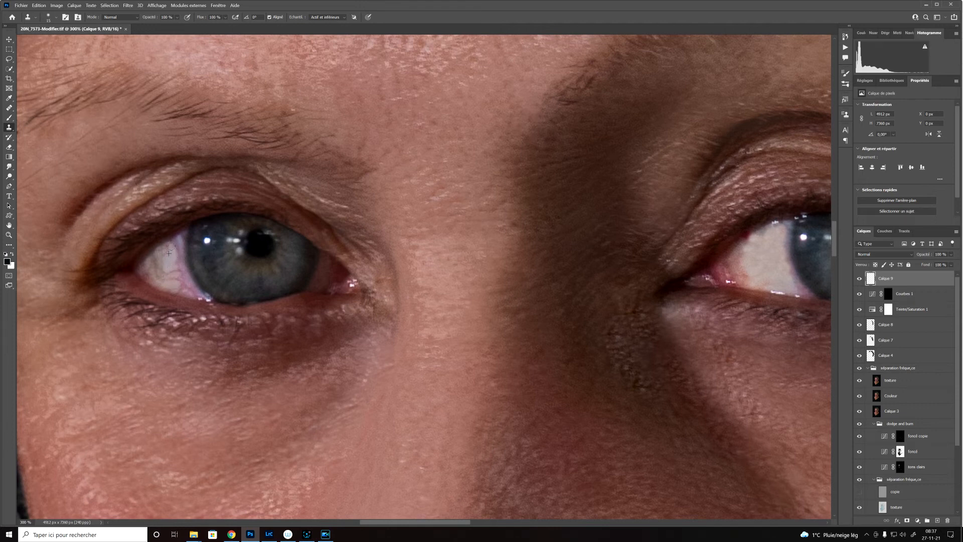
alt+click(169, 259)
mouse_move(170, 264)
mouse_down()
mouse_move(166, 279)
mouse_move(176, 272)
mouse_up()
alt+click(173, 257)
alt+click(172, 258)
alt+click(170, 259)
mouse_move(177, 283)
mouse_down()
mouse_move(166, 282)
mouse_move(183, 288)
mouse_move(170, 290)
mouse_move(178, 264)
mouse_up()
alt+click(171, 276)
alt+click(179, 279)
alt+click(171, 266)
alt+click(177, 276)
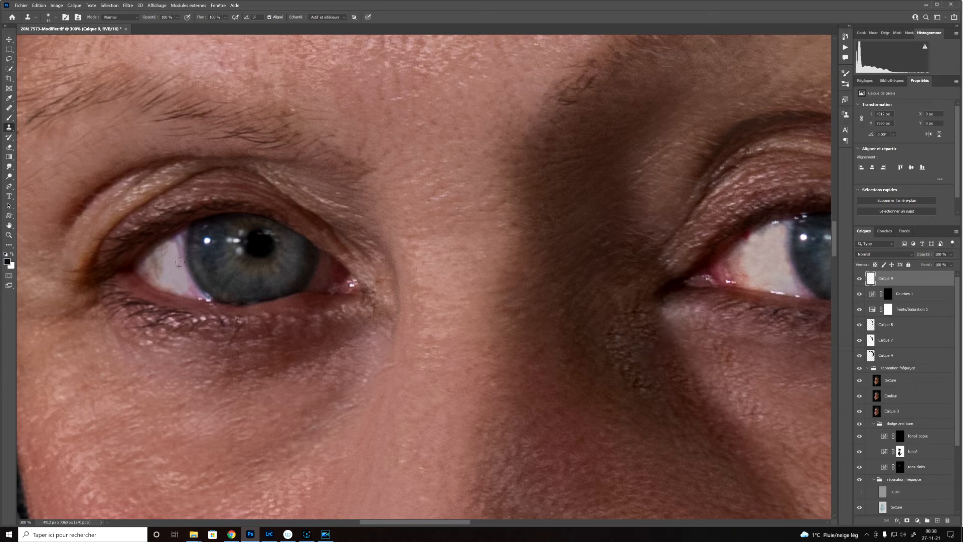
drag(180, 264, 179, 278)
alt+click(180, 287)
key(ctrl+minus)
key(ctrl+minus)
key(ctrl+minus)
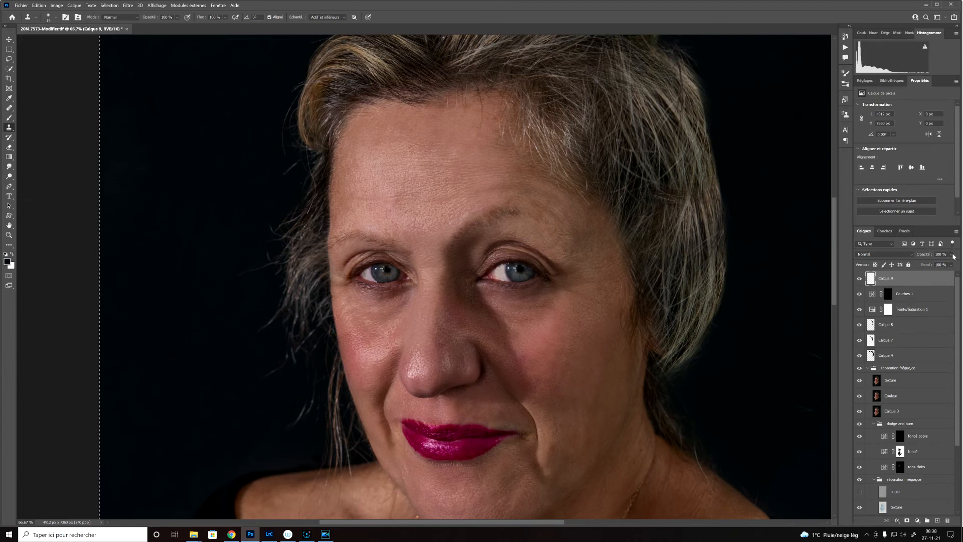
- Lower the opacity of the eye-white retouch layer Calque 9 to 46% and compare the eyes with and without it
key(v)
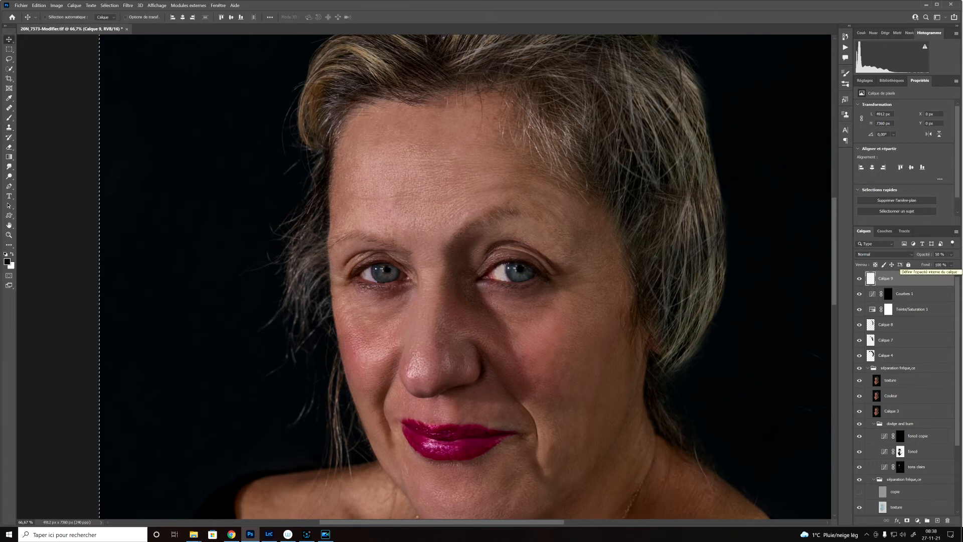
key(4)
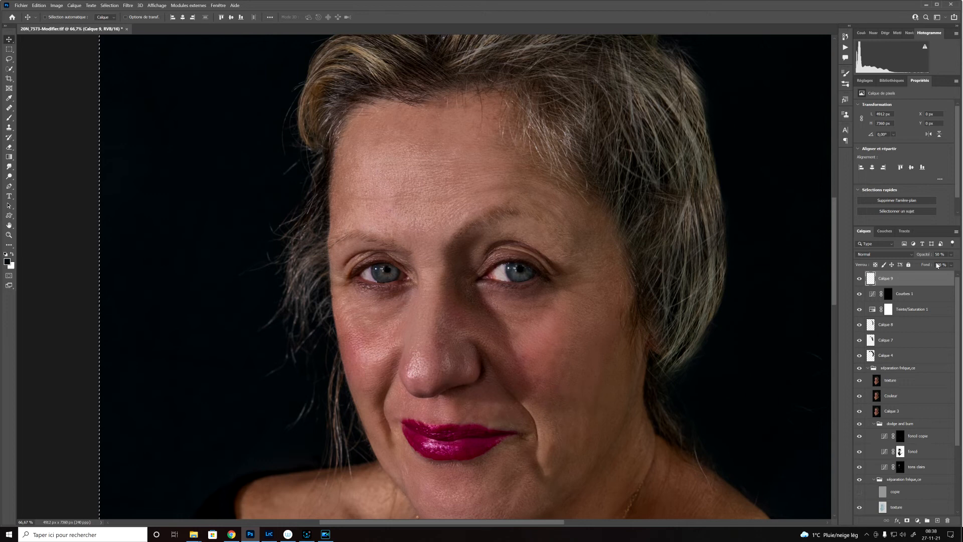
click(859, 279)
click(860, 279)
click(859, 279)
click(860, 280)
- Examine the eye retouch in the full portrait and at closer magnifications
key(ctrl+minus)
key(ctrl+minus)
key(ctrl+minus)
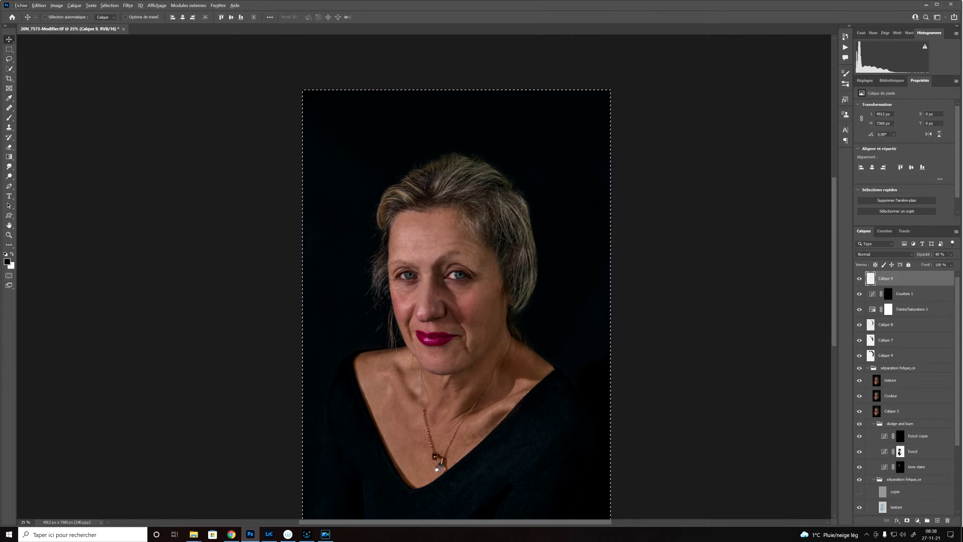
key(4)
key(ctrl+plus)
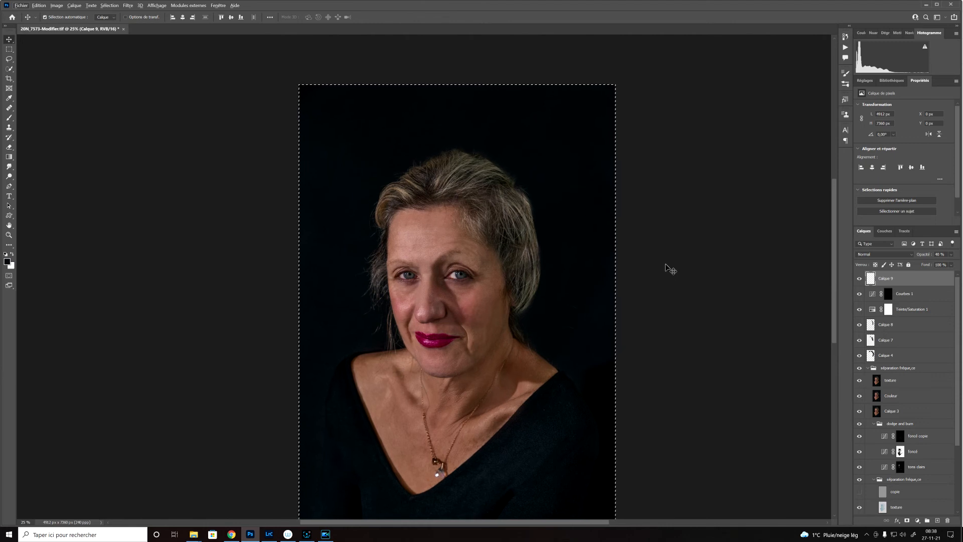
key(ctrl+plus)
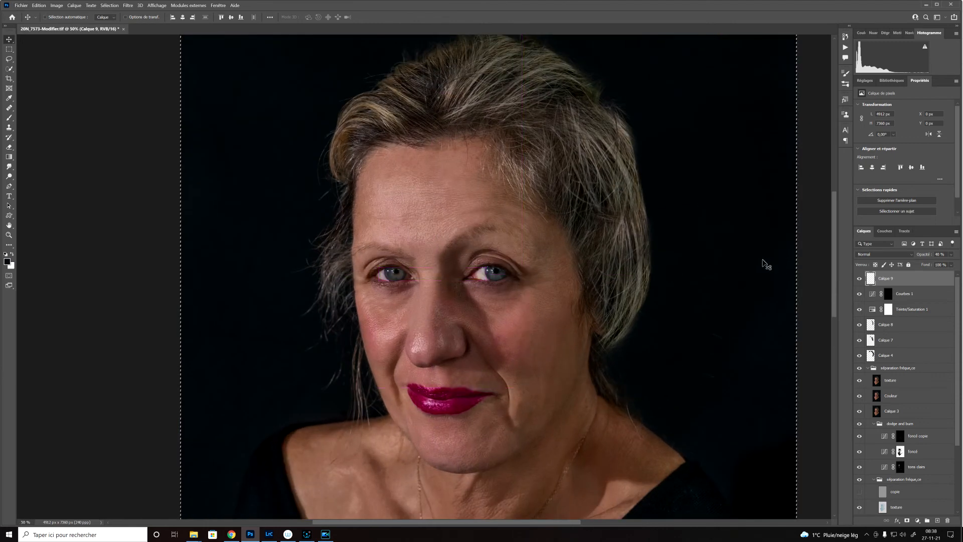
key(ctrl+minus)
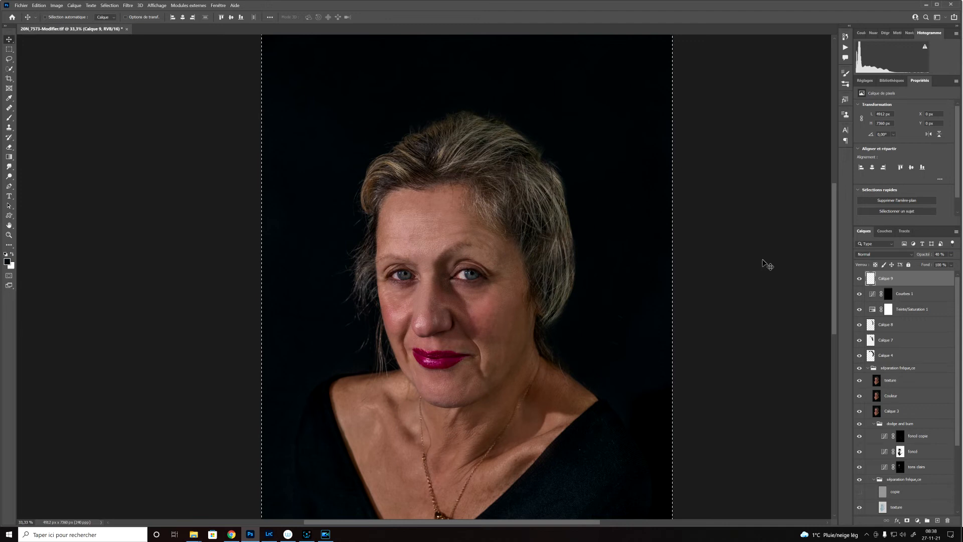
key(ctrl+plus)
key(ctrl+plus)
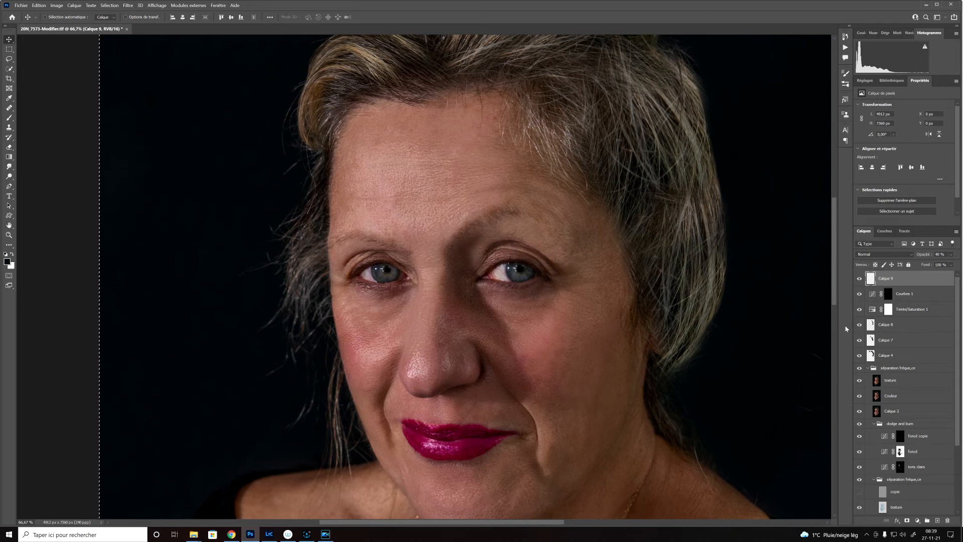
- Add a new empty layer directly above the Couleur layer in the frequency separation group, ready for the Brush
click(892, 400)
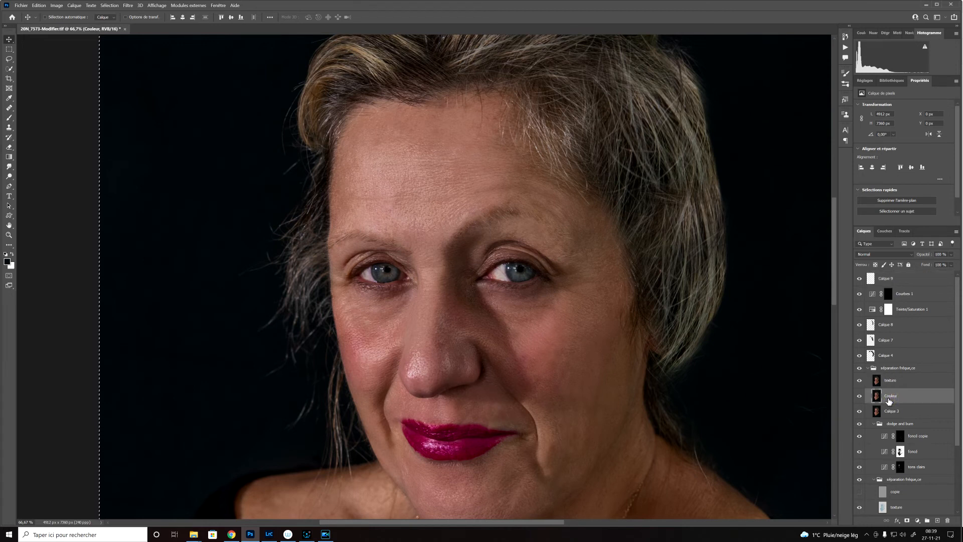
click(937, 521)
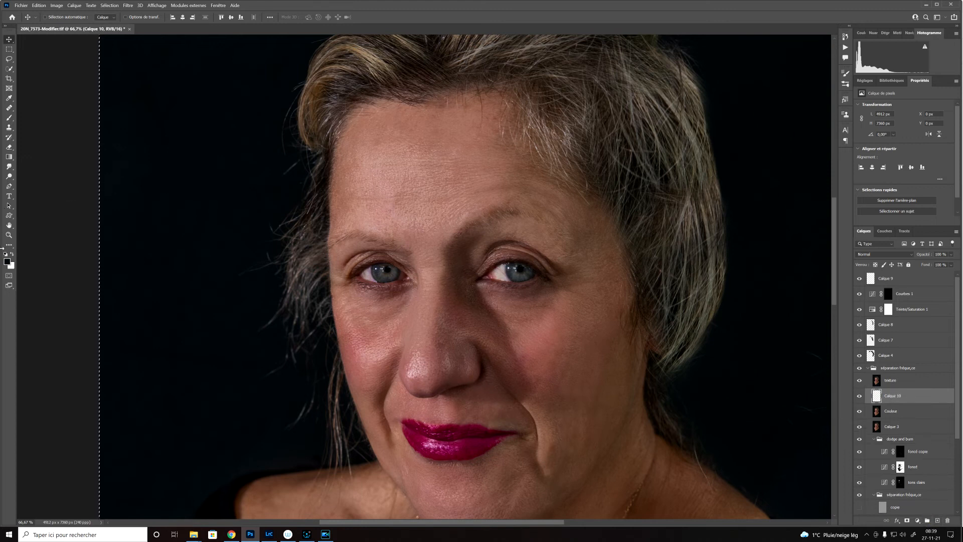
key(b)
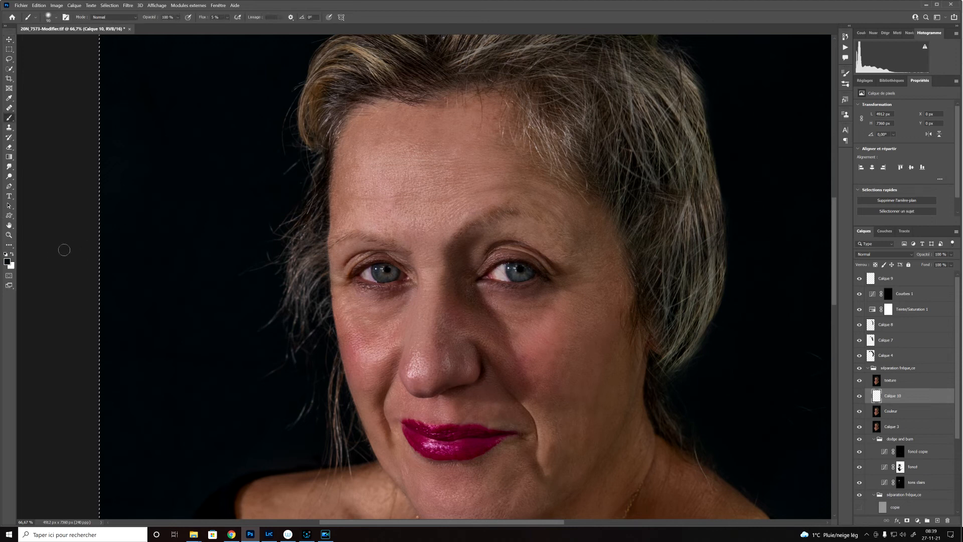
- Choose a bright blue foreground colour for the brush and clear the selection around the whole image
click(7, 261)
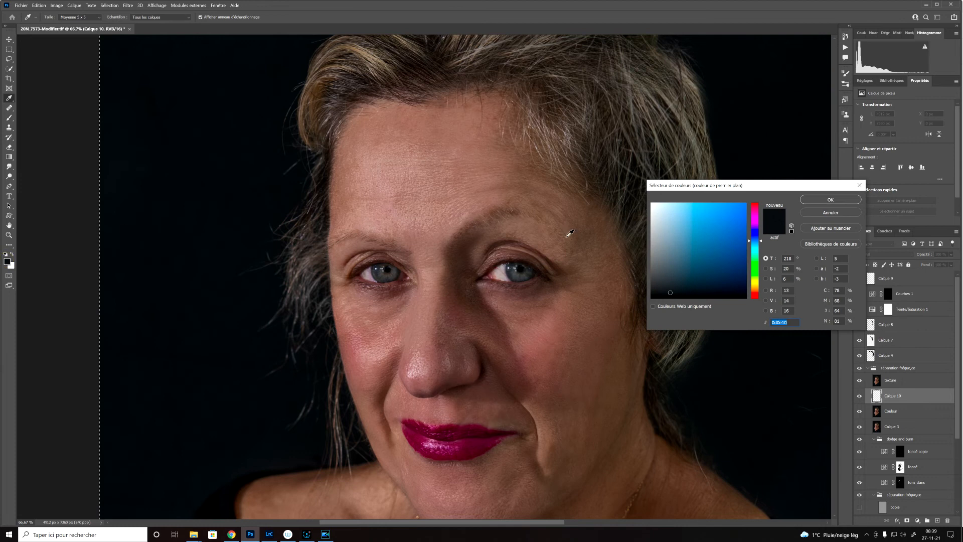
click(738, 244)
click(744, 221)
click(816, 200)
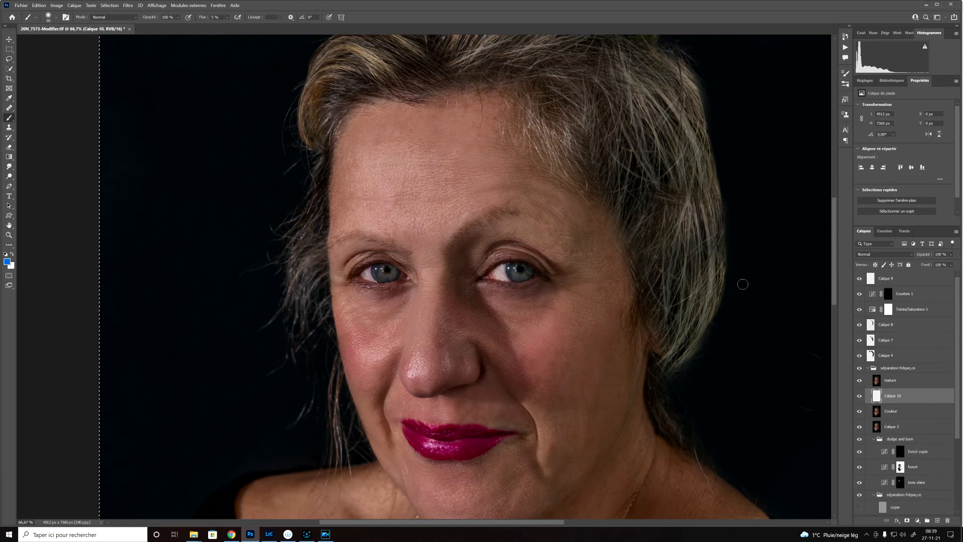
key(ctrl+d)
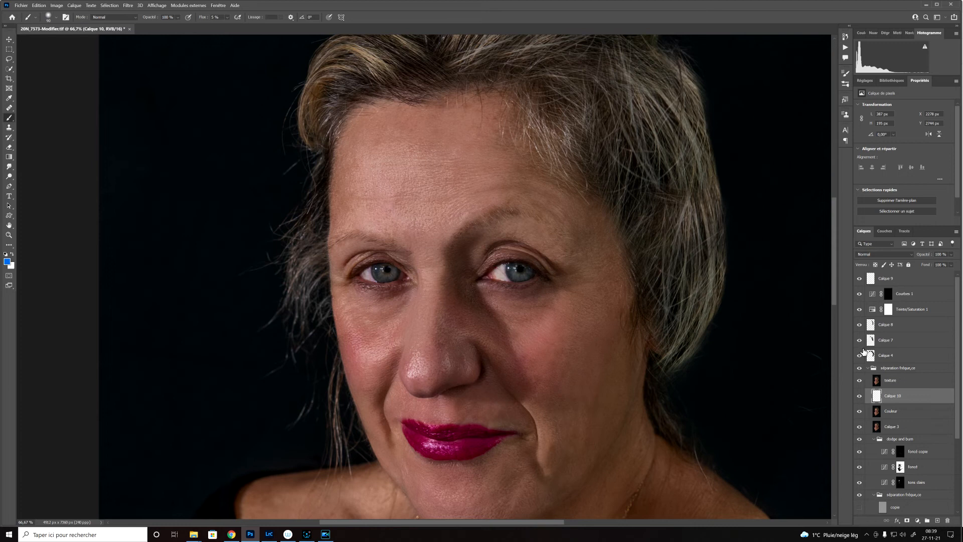
- Raise the brush flow to 68% and paint blue over the image-right upper eyelid on the new layer Calque 10
click(876, 396)
click(859, 397)
click(226, 17)
drag(229, 28, 251, 31)
click(501, 233)
- Try a short blue brush stroke on the image-right cheek on the top layer Calque 9, and undo it
click(899, 397)
click(872, 281)
mouse_move(592, 369)
mouse_down()
mouse_move(586, 388)
mouse_move(595, 374)
mouse_up()
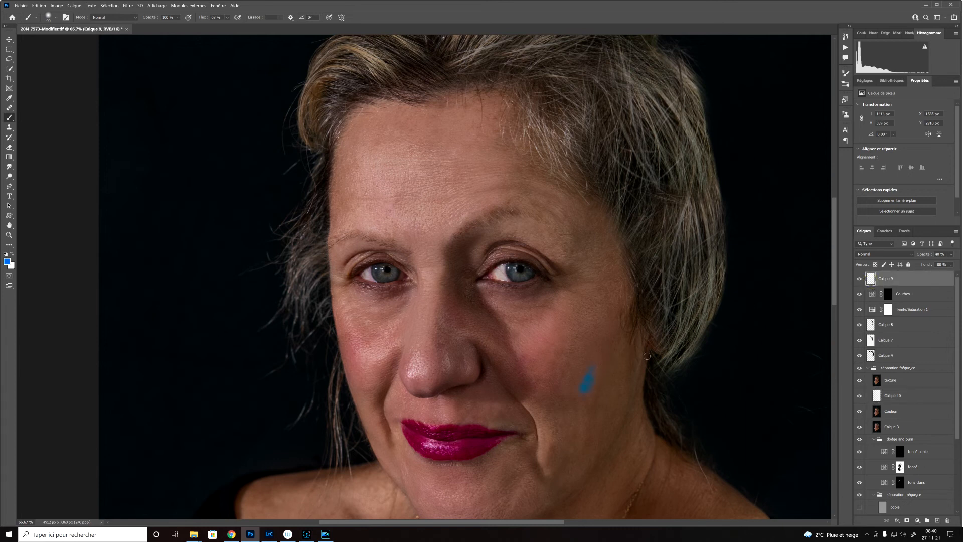
key(ctrl+z)
- Hide the six layers above the frequency separation group one by one, from Calque 9 down to Calque 4
click(859, 278)
click(860, 293)
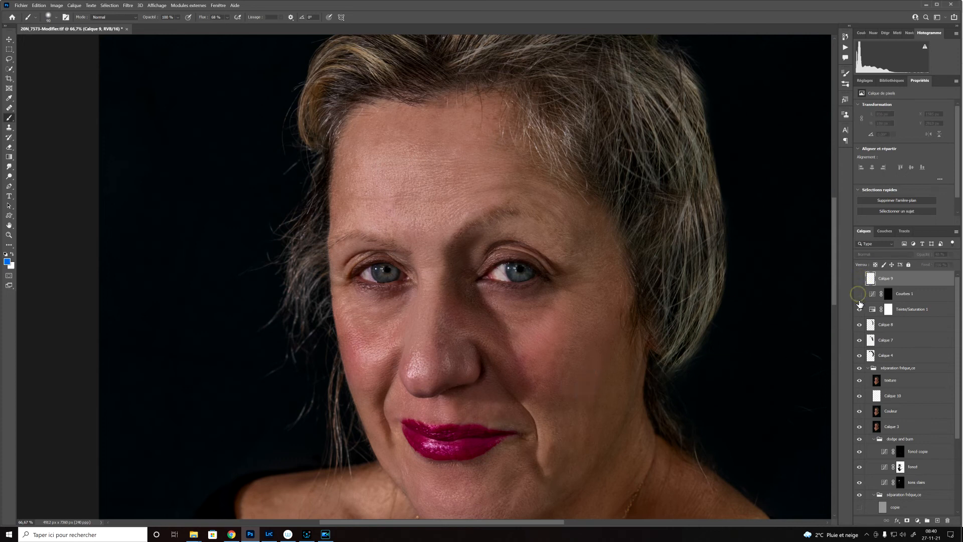
click(860, 309)
click(859, 325)
click(860, 340)
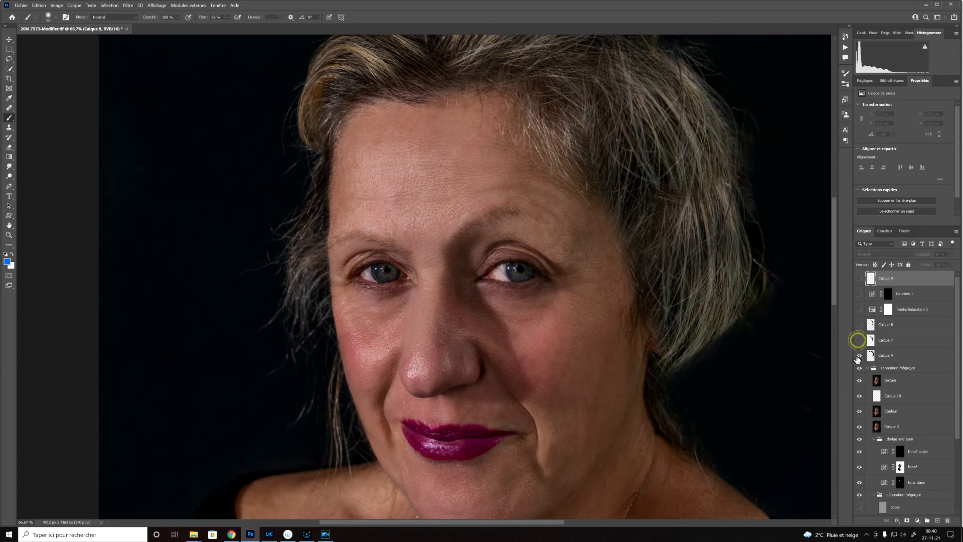
click(859, 355)
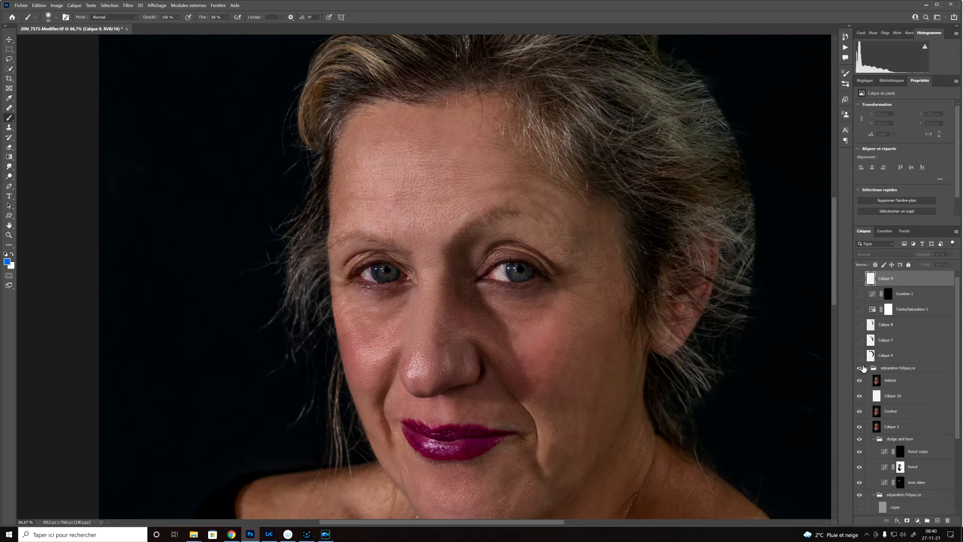
click(860, 355)
click(860, 355)
- Select Calque 10 and toggle the texture layer above it to compare how it covers the blue paint
click(879, 396)
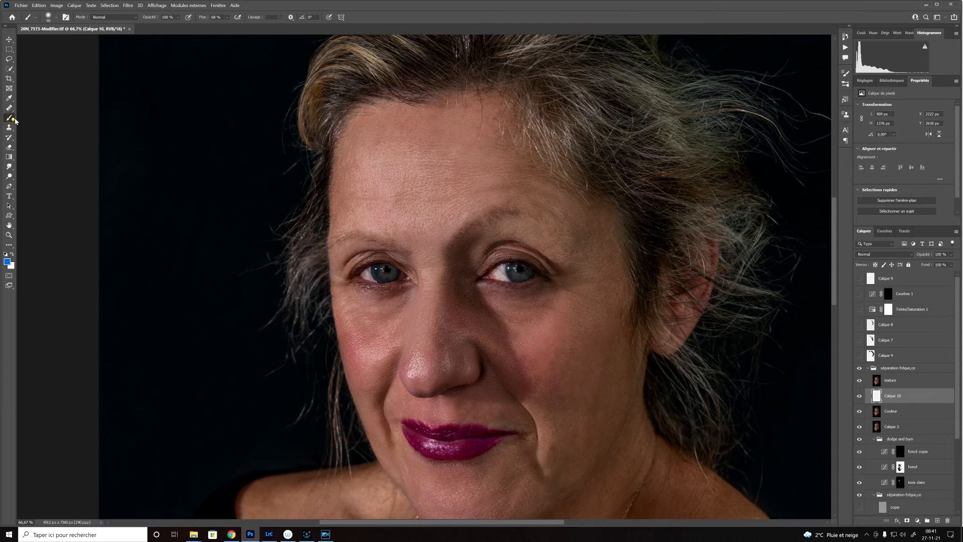
click(860, 380)
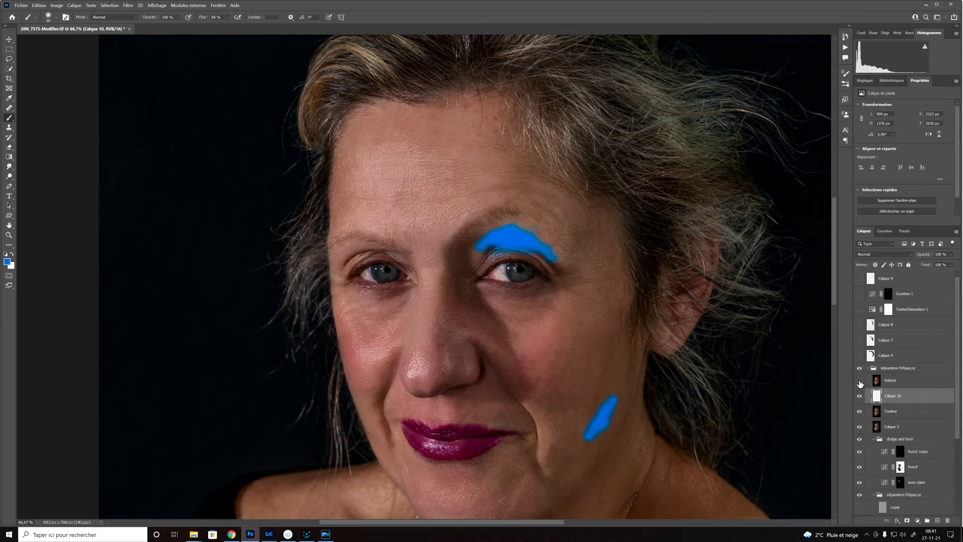
click(859, 381)
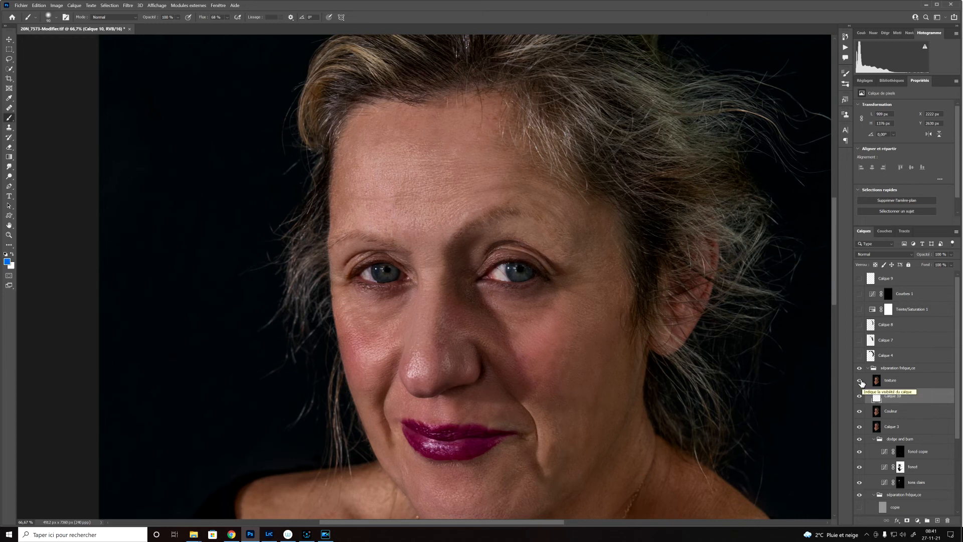
click(859, 381)
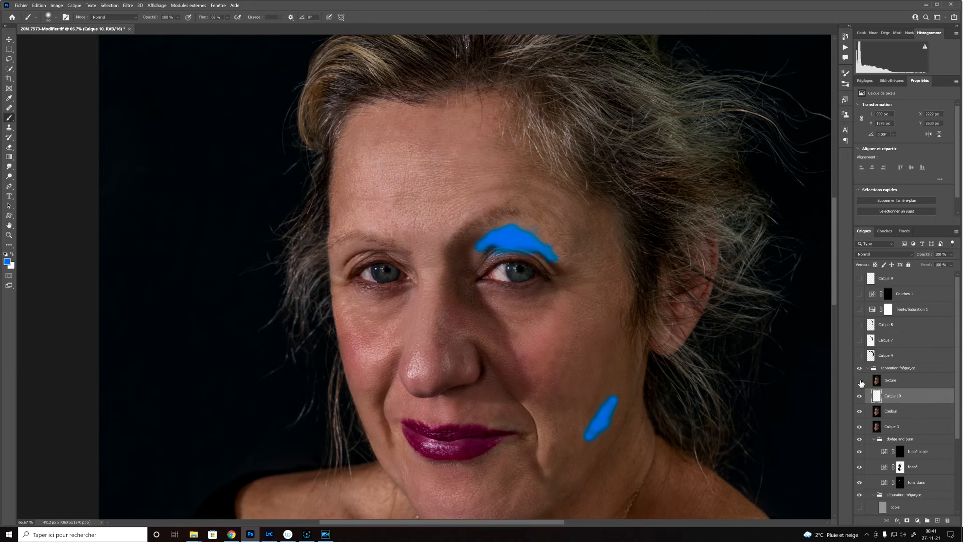
click(860, 382)
click(861, 382)
click(860, 381)
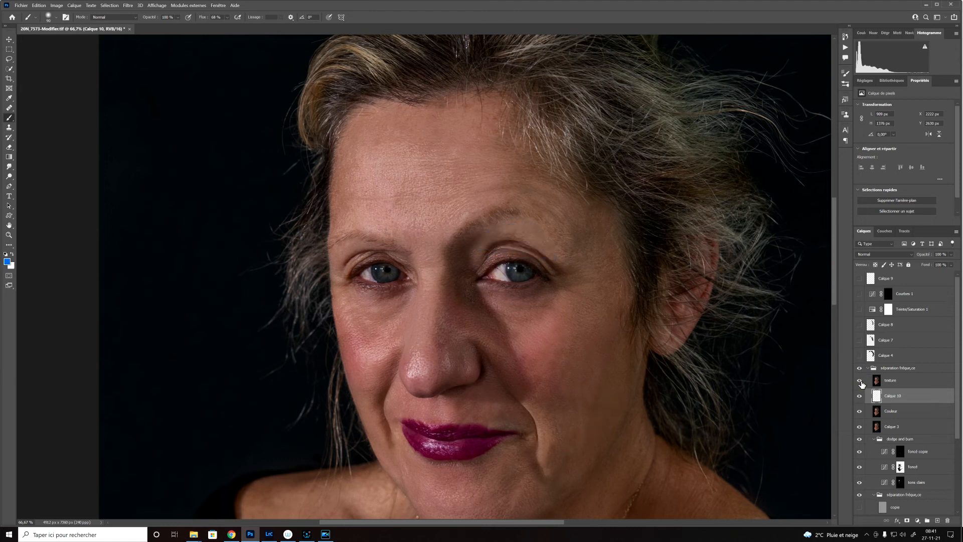
click(860, 382)
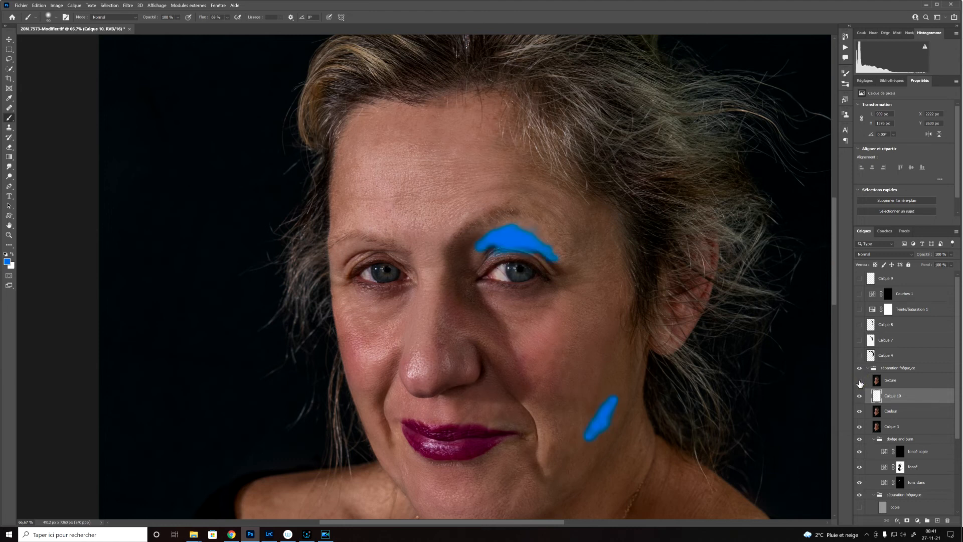
click(860, 382)
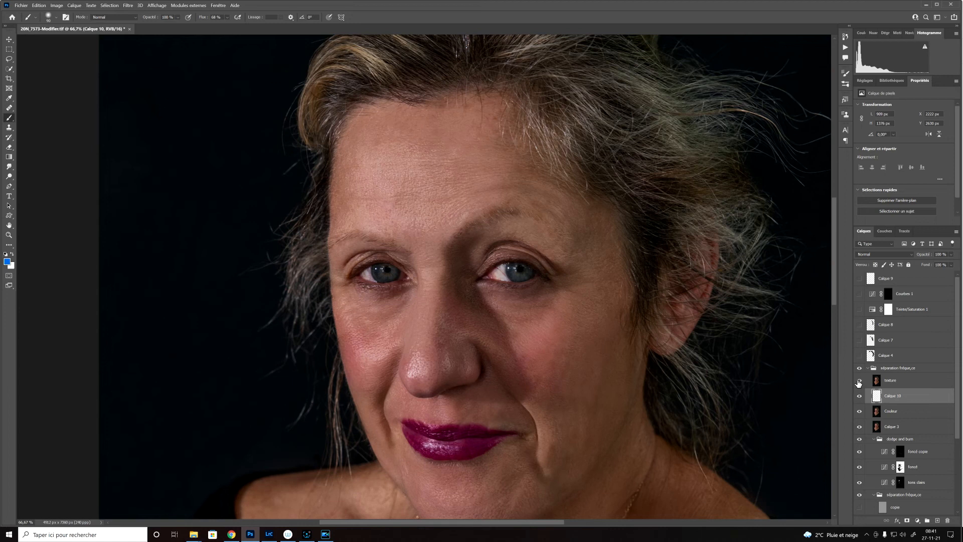
- Move the texture layer below Calque 3 in the separation group, and compare the image with Calque 10 hidden and shown
click(889, 382)
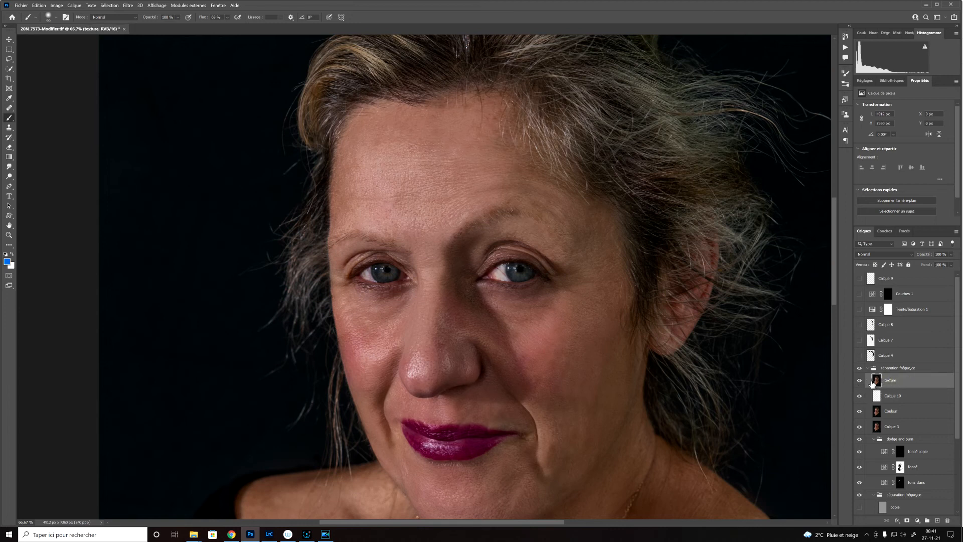
mouse_move(920, 383)
mouse_down()
mouse_move(923, 474)
mouse_move(948, 521)
mouse_move(921, 438)
mouse_up()
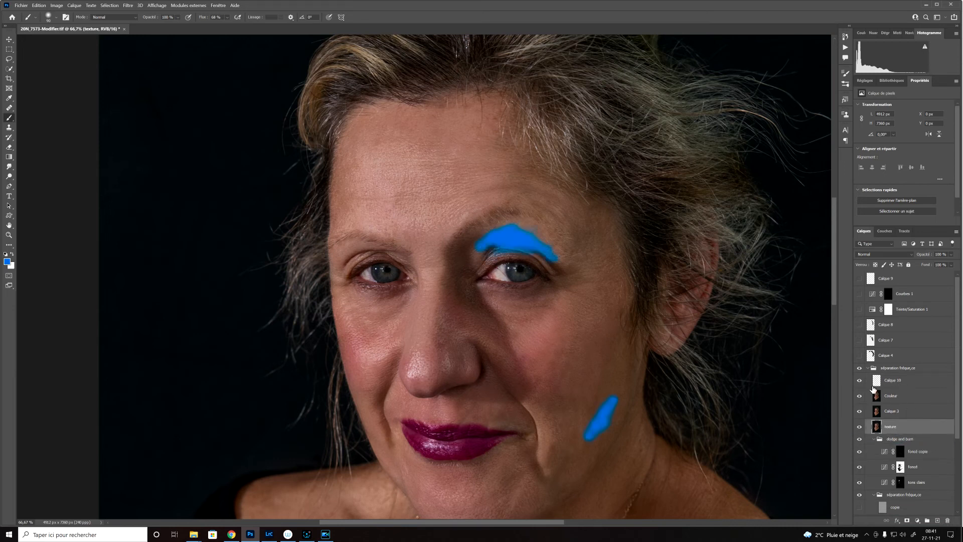
click(860, 381)
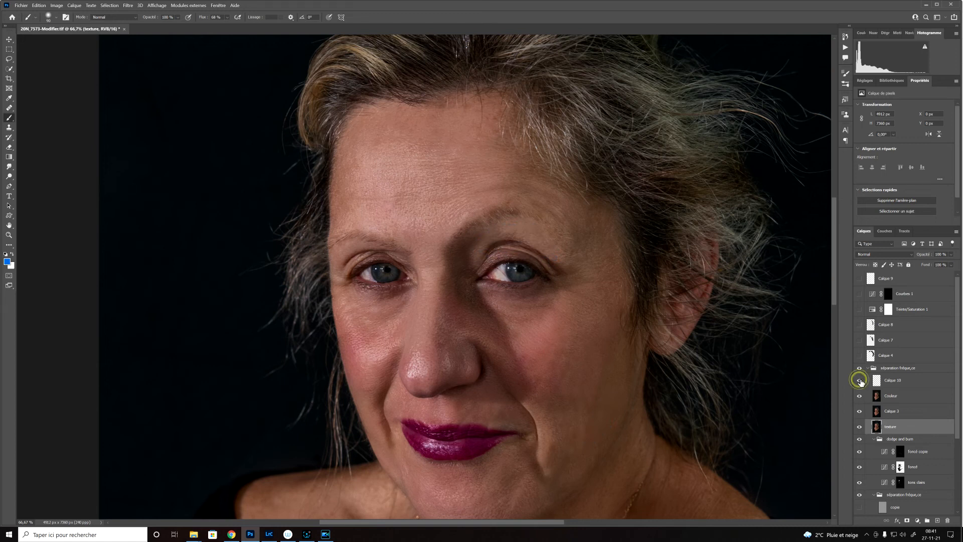
click(861, 381)
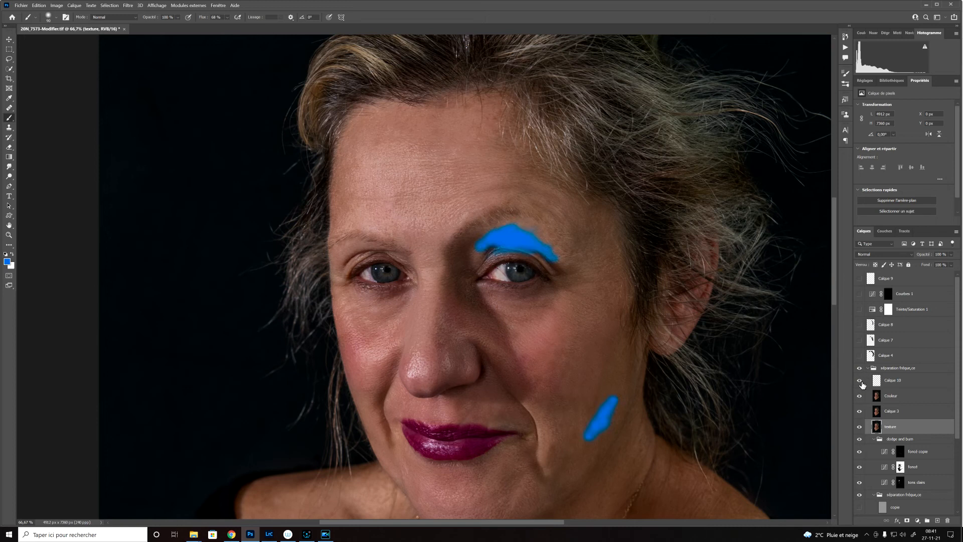
- Delete the blue-painted layer Calque 10
mouse_move(897, 384)
mouse_down()
mouse_move(898, 457)
mouse_move(948, 521)
mouse_up()
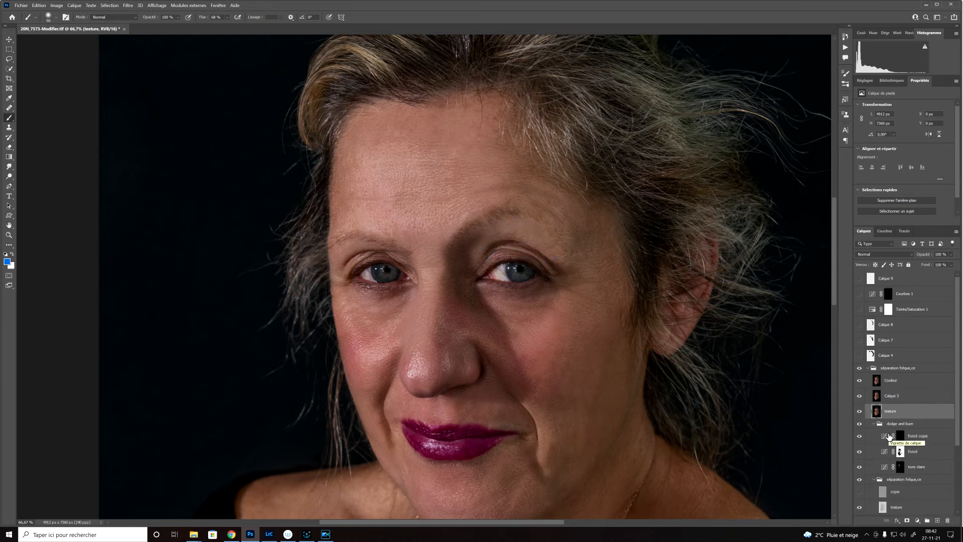
key(ctrl+minus)
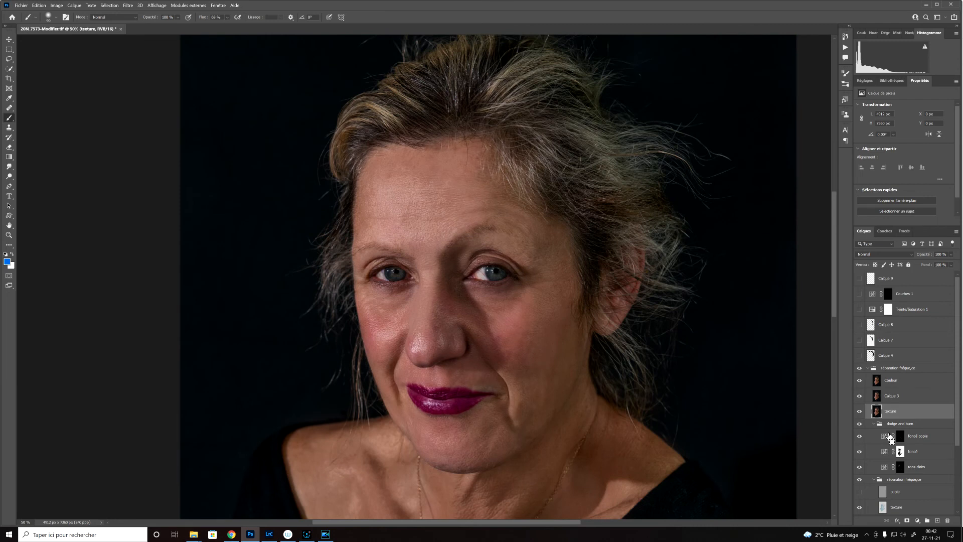
key(ctrl+minus)
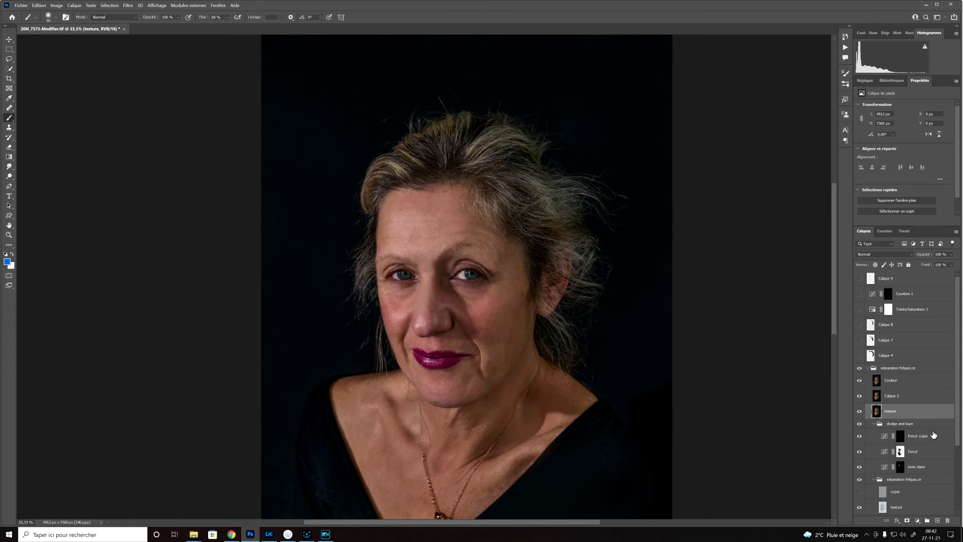
- Select Calque 9 and show all the hidden layers above the separation group again, down to Calque 4
click(896, 280)
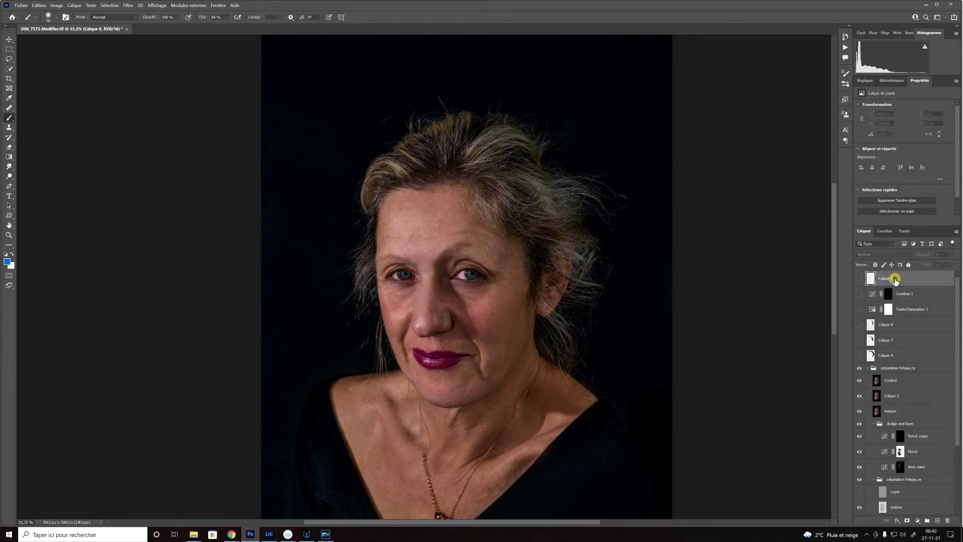
click(860, 279)
click(860, 309)
click(860, 324)
click(859, 340)
click(860, 356)
click(859, 356)
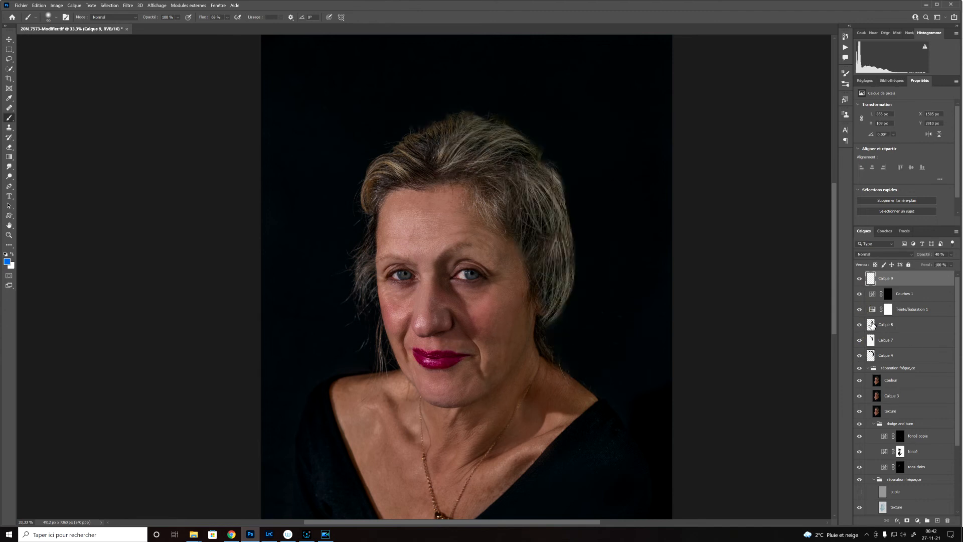
- Add a Selective Color adjustment layer above Calque 9
click(917, 520)
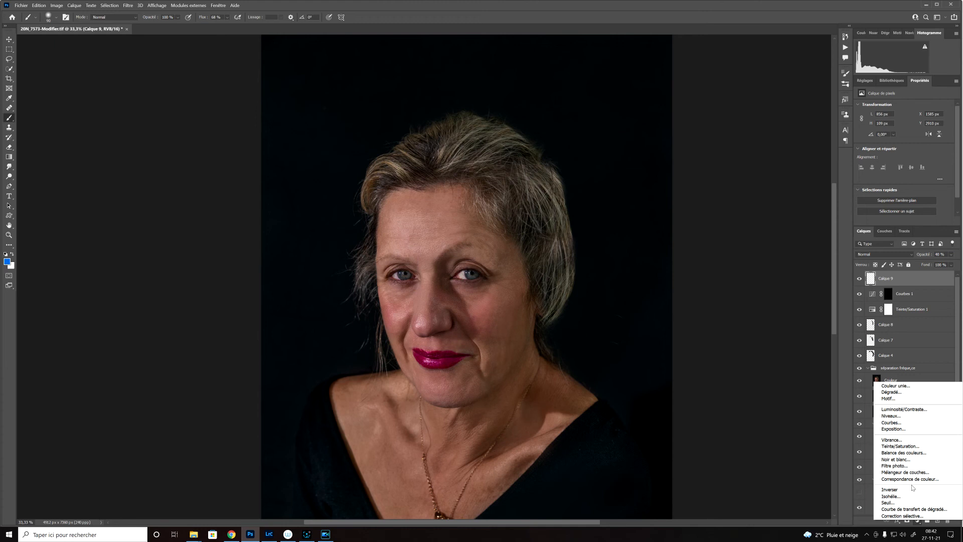
click(915, 516)
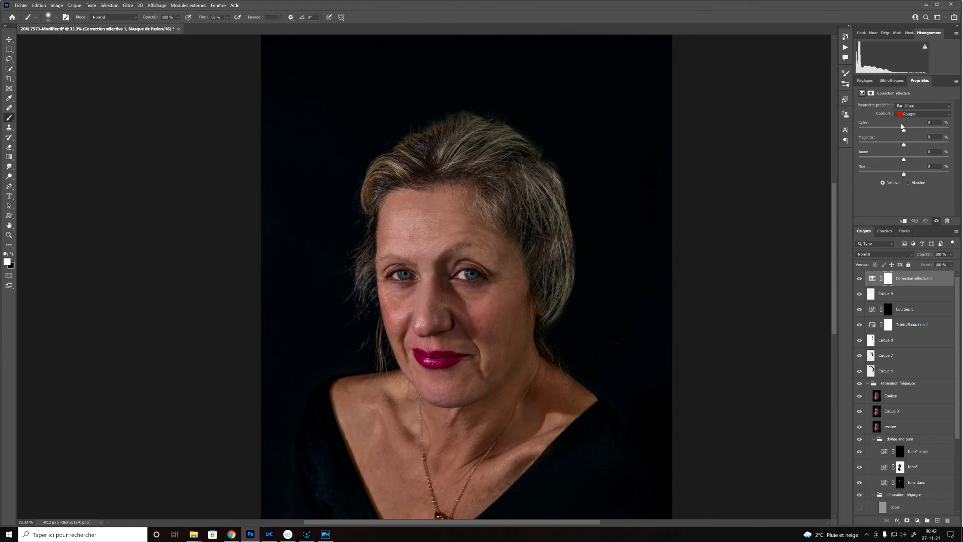
- Adjust the Reds, trying Cyan -7 with Yellow +2 and Black -43, and compare the image with the Selective Color layer hidden and shown
drag(904, 131, 902, 131)
mouse_move(914, 128)
mouse_down()
mouse_move(888, 131)
mouse_move(897, 131)
mouse_up()
drag(910, 129, 882, 131)
mouse_move(904, 159)
mouse_down()
mouse_move(886, 161)
mouse_move(909, 160)
mouse_up()
drag(901, 130, 903, 132)
mouse_move(904, 174)
mouse_down()
mouse_move(913, 174)
mouse_move(886, 173)
mouse_up()
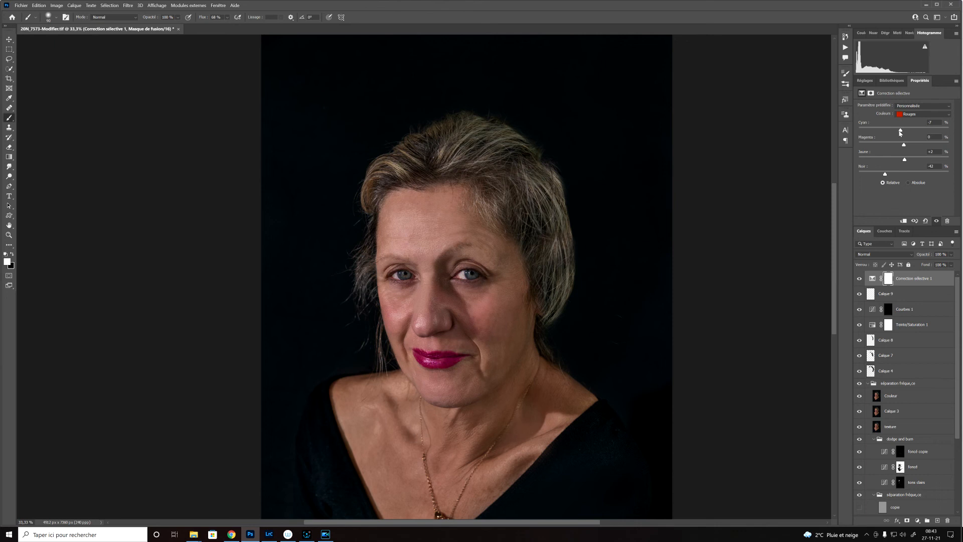
drag(901, 133, 907, 158)
click(860, 280)
click(861, 280)
click(861, 280)
click(861, 280)
- Set the Grays to Cyan -3 and Yellow +2, and compare the image with and without the Selective Color layer
click(912, 117)
click(918, 166)
drag(904, 131, 903, 133)
drag(904, 159, 906, 161)
click(860, 279)
click(860, 279)
click(860, 279)
click(860, 279)
click(860, 279)
click(860, 279)
- Activate the Move tool, try a different fill on the Selective Color layer, and return the fill to 100%
click(873, 278)
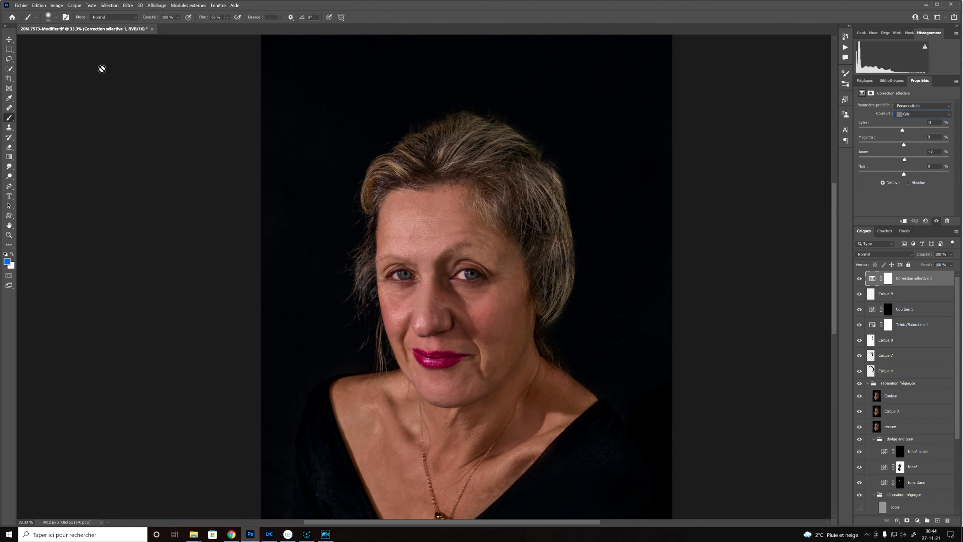
click(11, 40)
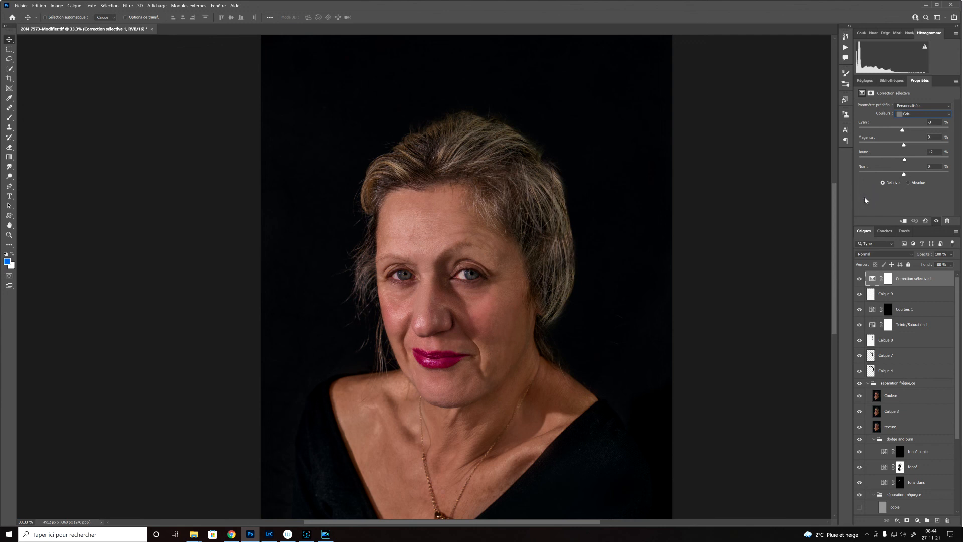
click(951, 264)
click(940, 273)
click(936, 273)
drag(936, 275, 938, 276)
click(880, 265)
key(6)
click(951, 265)
drag(936, 275, 957, 276)
- Try setting the Selective Color layer's opacity to 5% and dismiss the error dialogs
click(950, 254)
click(949, 255)
text(5)
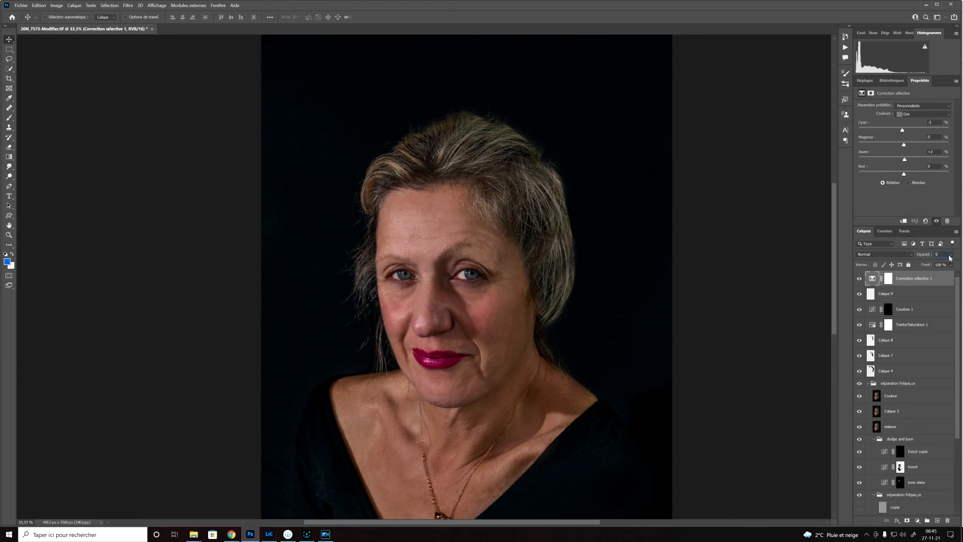
text(0)
key(BackSpace)
click(946, 275)
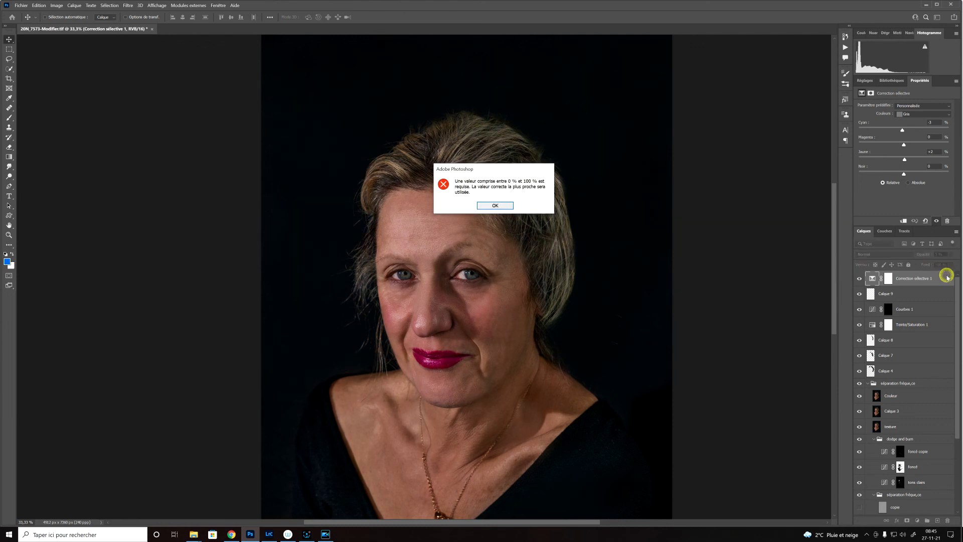
click(512, 206)
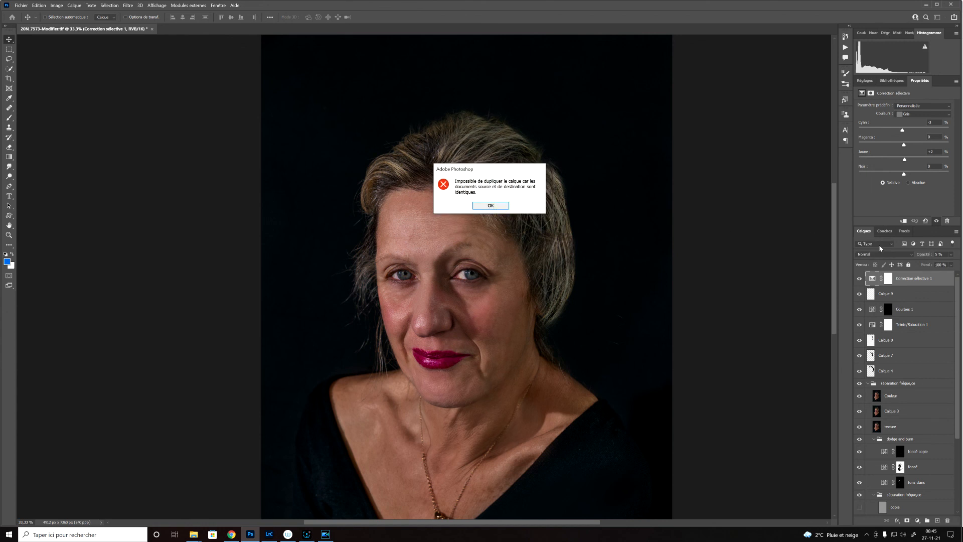
click(508, 207)
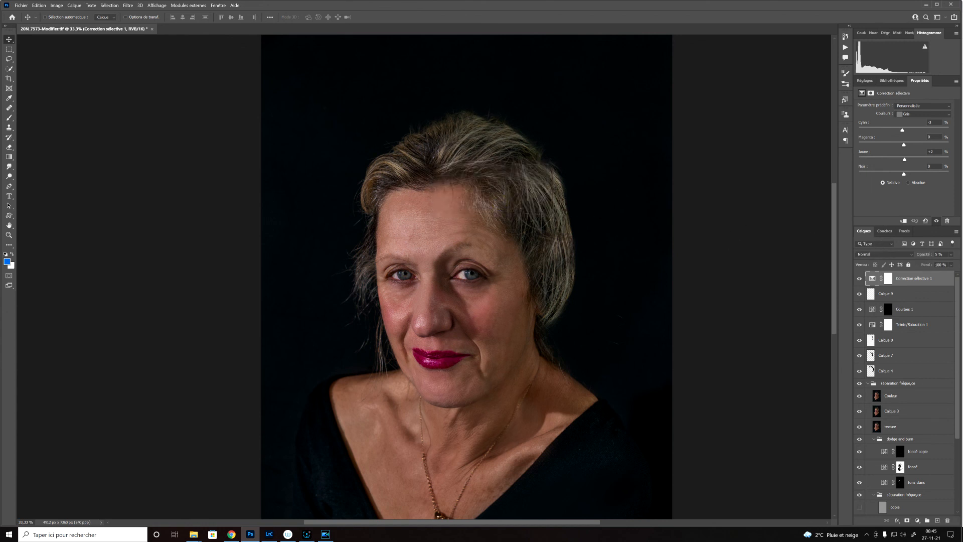
- Set the Selective Color layer's opacity to about 76% and compare the whole portrait with the layer hidden and shown
key(5)
key(ctrl+minus)
key(ctrl+minus)
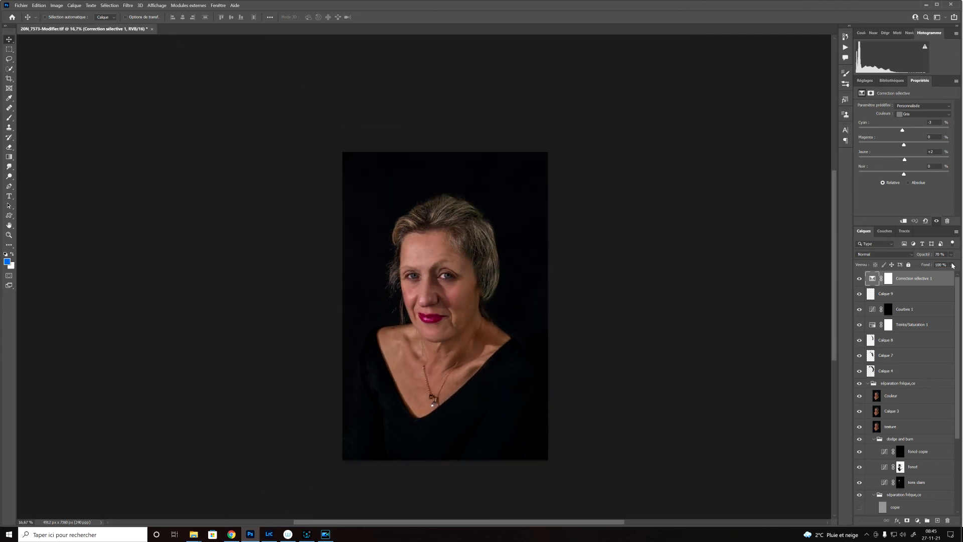
click(858, 279)
click(859, 279)
- Cool the Grays with Cyan +2, Yellow -6 and Black -7, and compare the portrait with the adjustment hidden and shown
drag(906, 160, 902, 164)
drag(904, 131, 906, 129)
drag(905, 174, 901, 174)
key(ctrl+minus)
key(ctrl+plus)
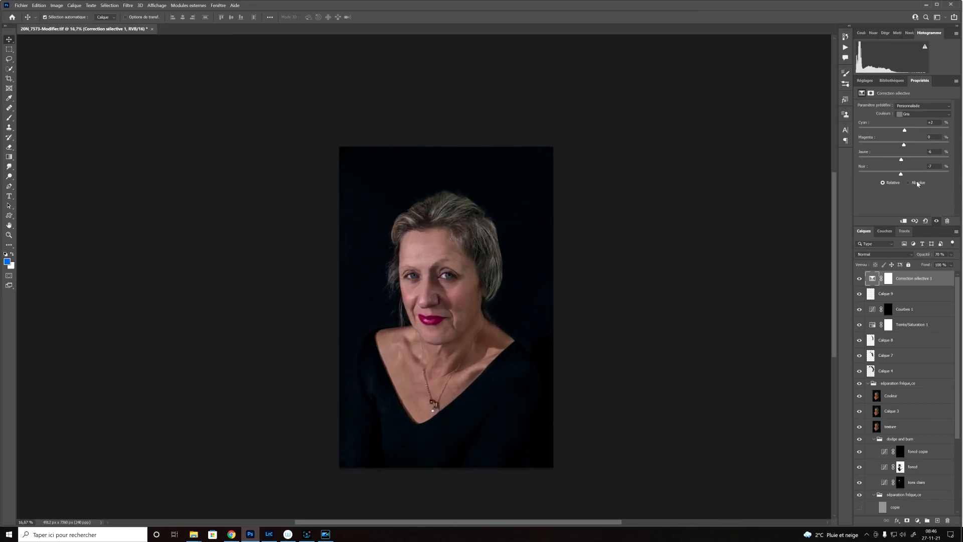
key(ctrl+plus)
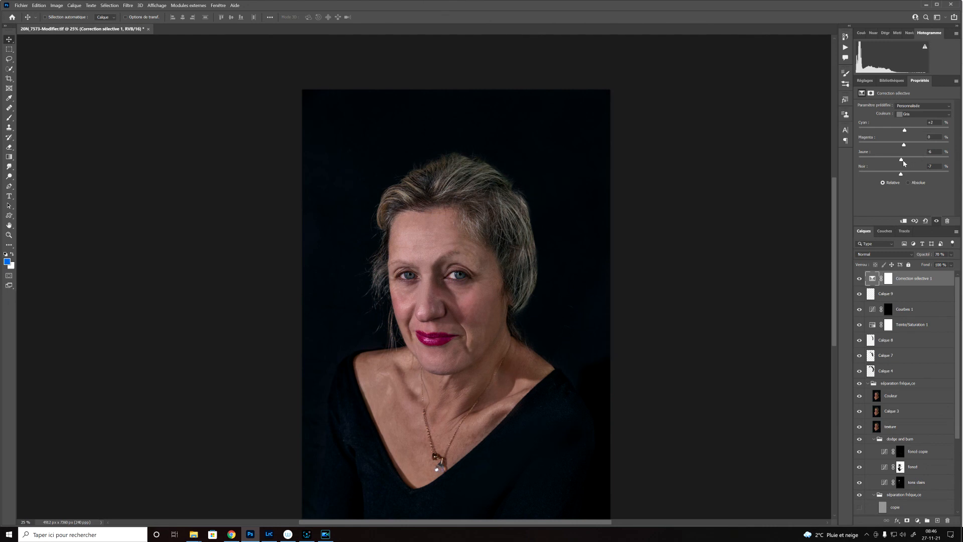
click(860, 279)
click(860, 279)
- Fine-tune the Grays' yellow, check the adjustment on and off, and reduce the Selective Color layer's opacity to about 38%
click(951, 255)
drag(944, 264, 961, 264)
drag(902, 160, 903, 162)
click(860, 279)
click(860, 279)
click(860, 279)
key(3)
- Warm the Blacks with Cyan -3 and Yellow +5, and compare the dark background with the adjustment hidden and shown
click(914, 115)
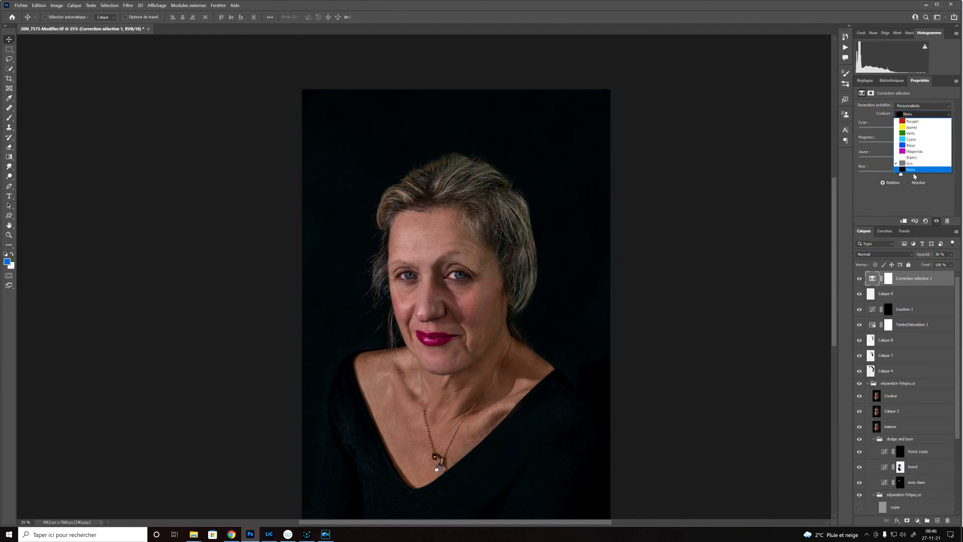
click(914, 171)
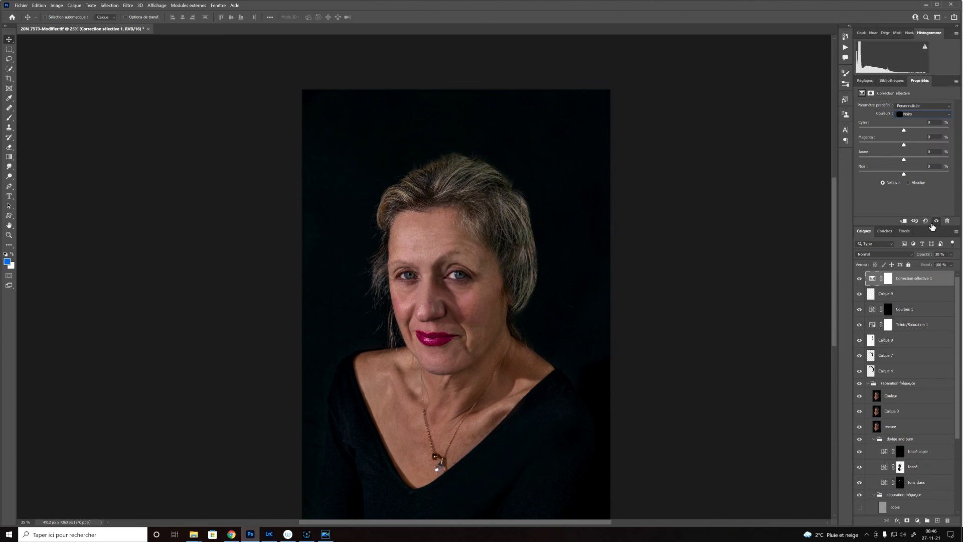
mouse_move(904, 160)
mouse_down()
mouse_move(887, 160)
mouse_move(903, 163)
mouse_up()
drag(903, 162, 908, 159)
drag(903, 132, 903, 133)
drag(903, 133, 904, 134)
click(858, 279)
click(858, 279)
click(858, 279)
click(857, 279)
click(857, 279)
click(857, 278)
- Group all layers from the Selective Color adjustment down to the lowest Couleur layer, and compare the portrait before and after the retouch
drag(959, 415, 962, 489)
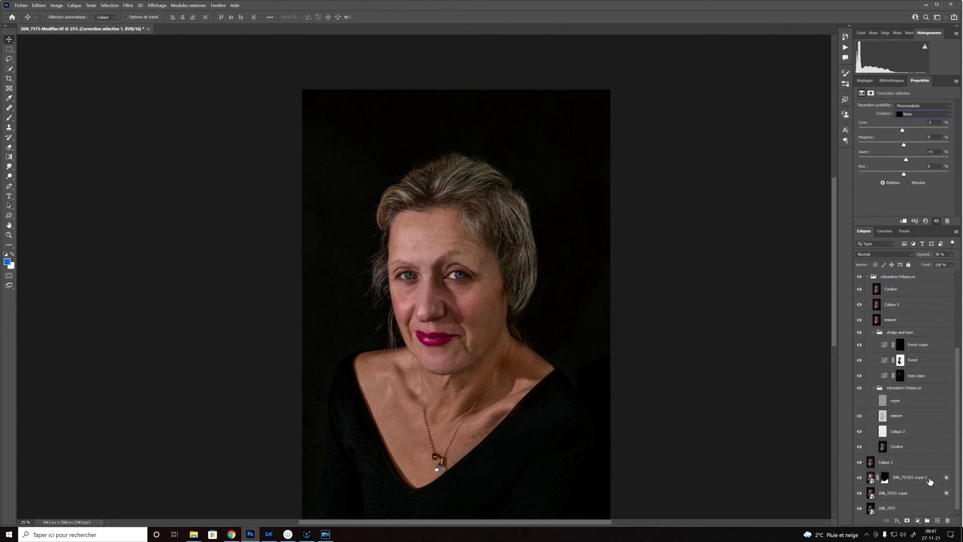
shift+click(906, 451)
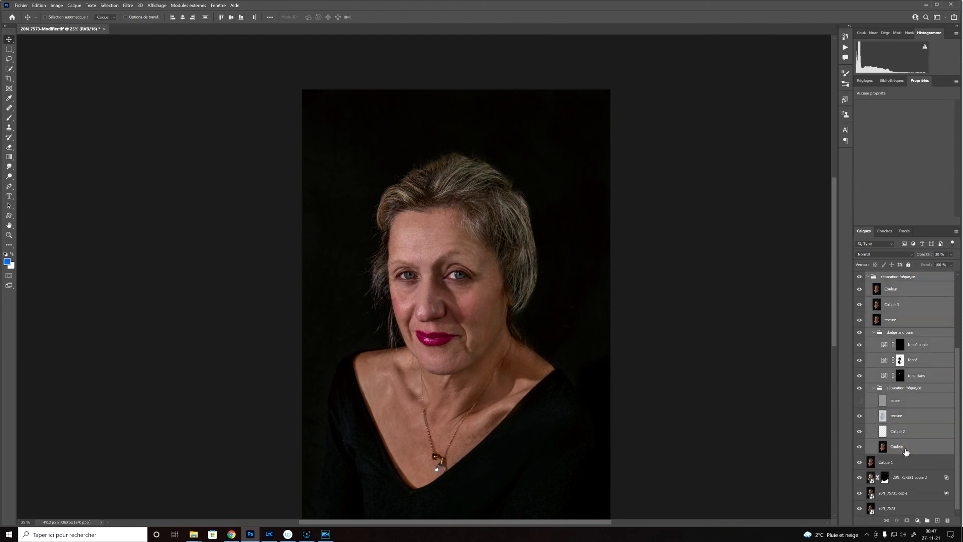
click(928, 522)
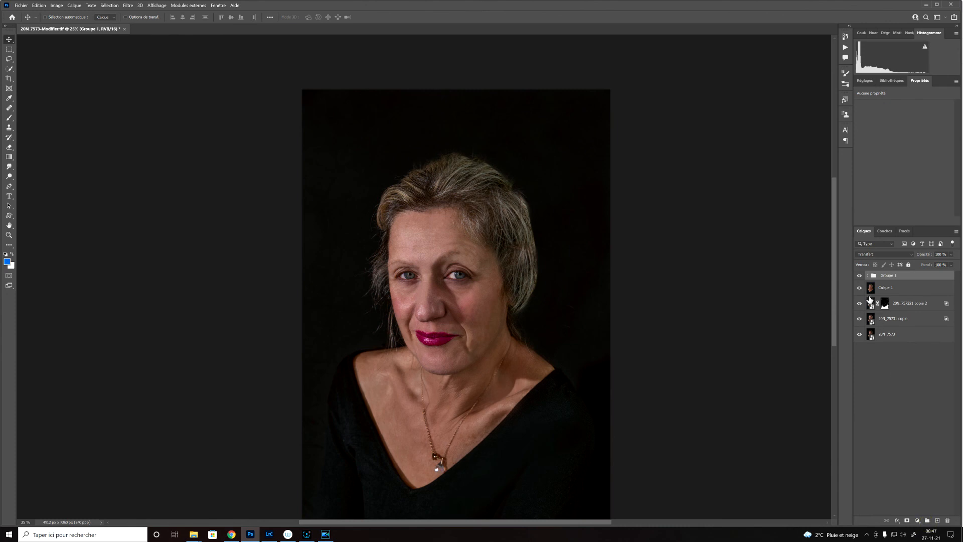
click(860, 276)
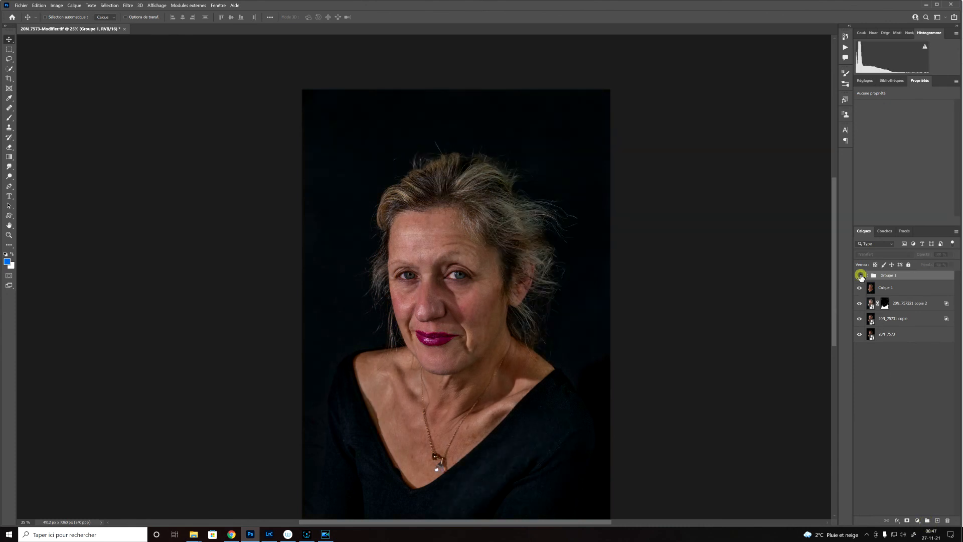
click(860, 276)
click(860, 276)
click(860, 276)
click(860, 276)
click(860, 276)
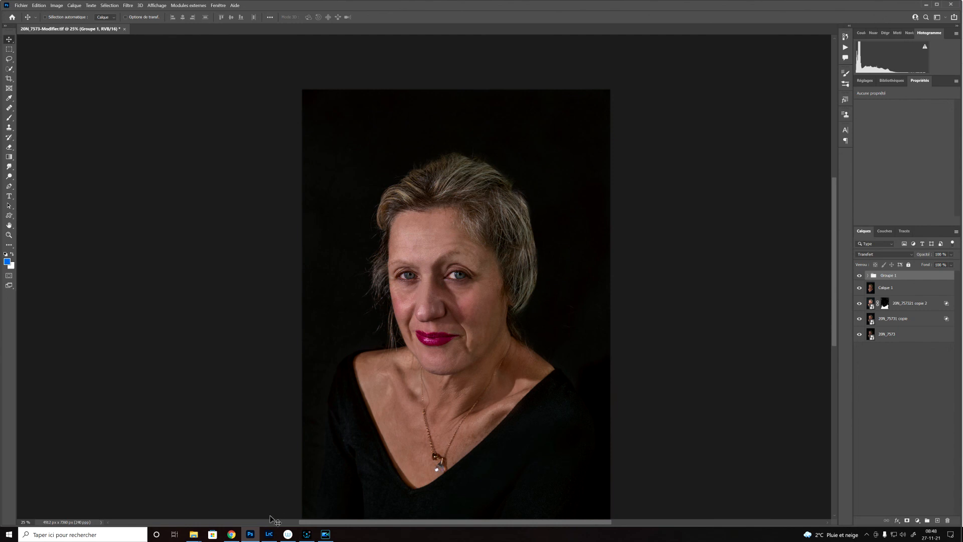
mouse_move(234, 534)
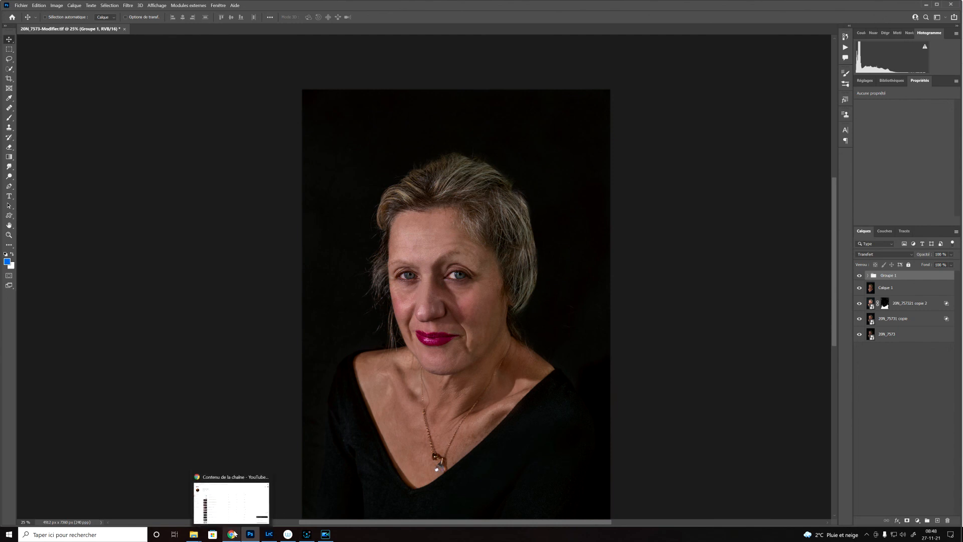
click(303, 533)
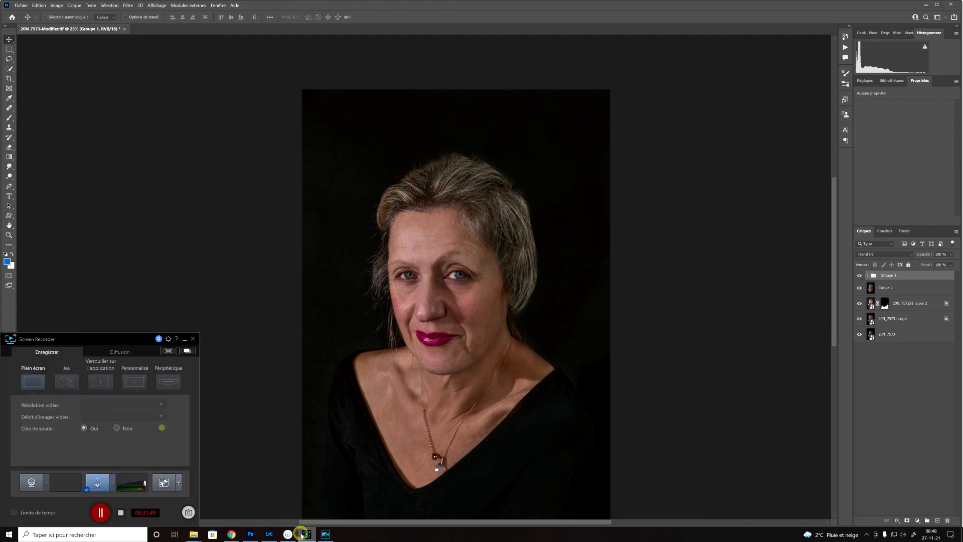